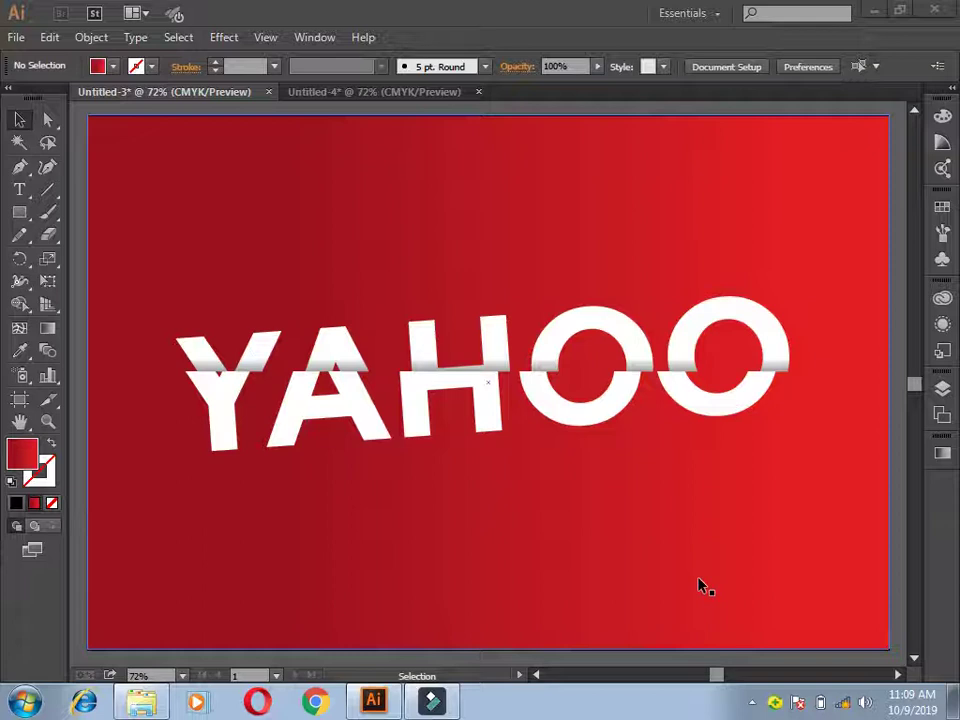
- In the Untitled-4 document, type YAHOO near the page centre with the Type Tool
click(396, 92)
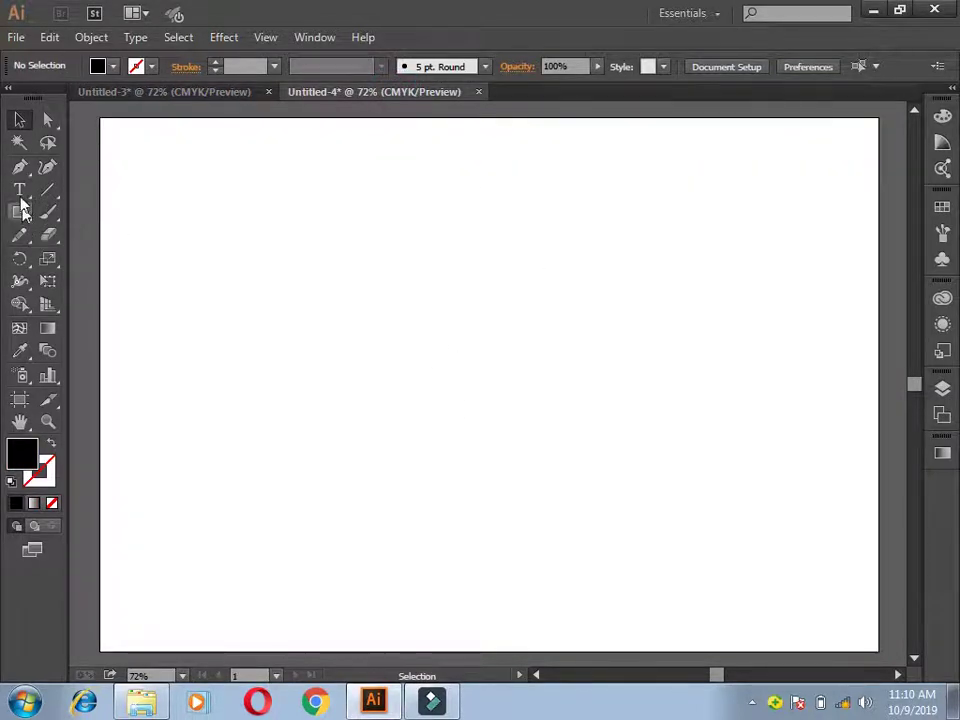
drag(20, 195, 91, 195)
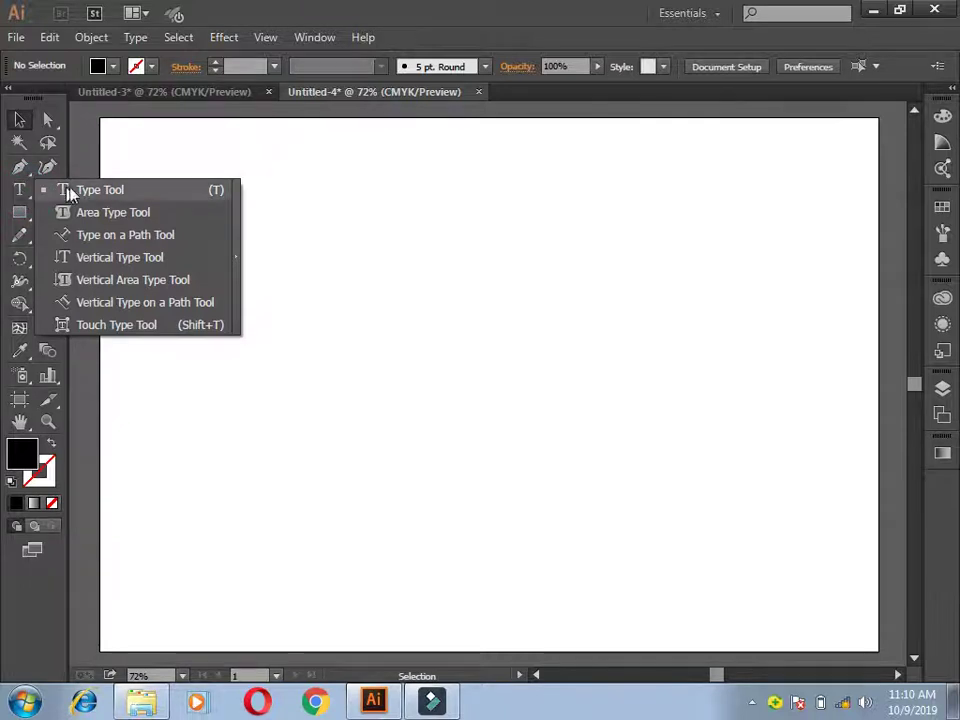
click(91, 190)
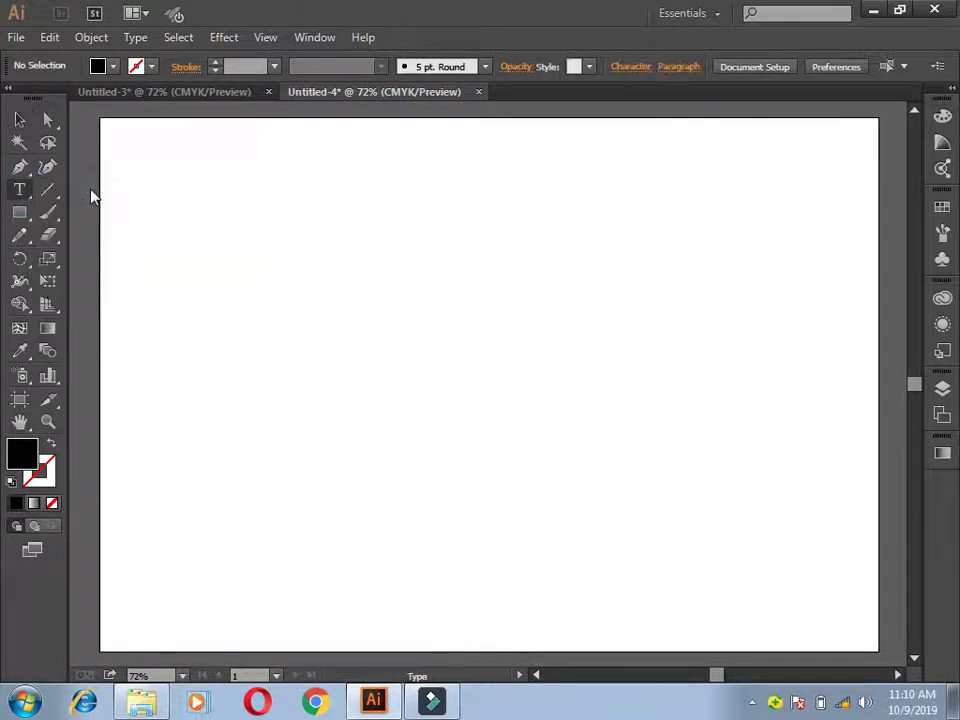
click(351, 318)
text(YAHOO)
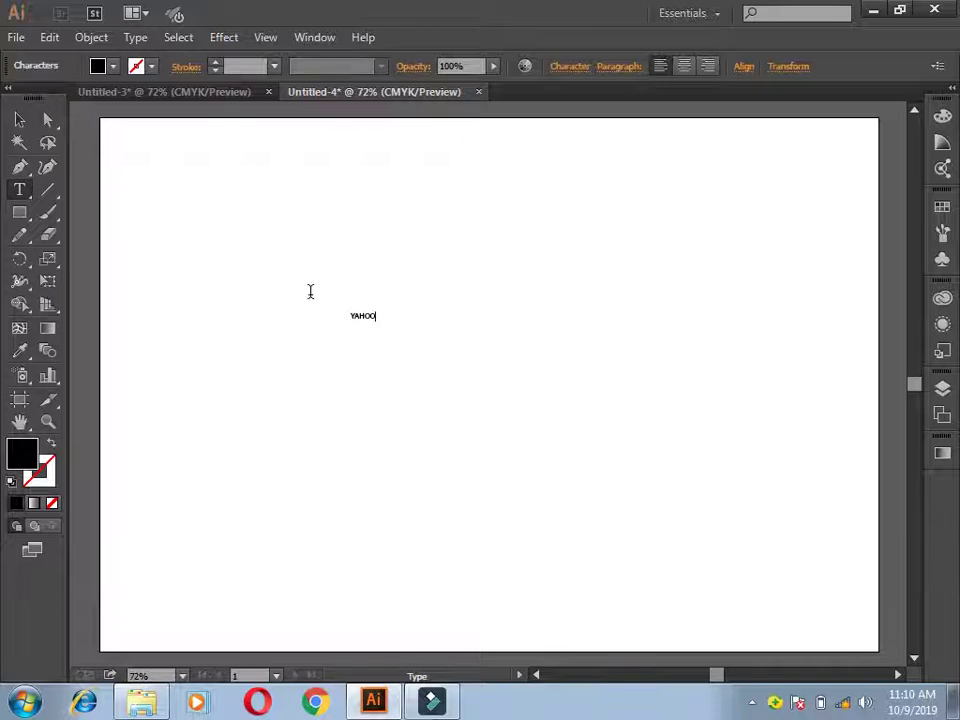
- Enlarge the YAHOO text by its corner handle and shift it slightly left
click(19, 119)
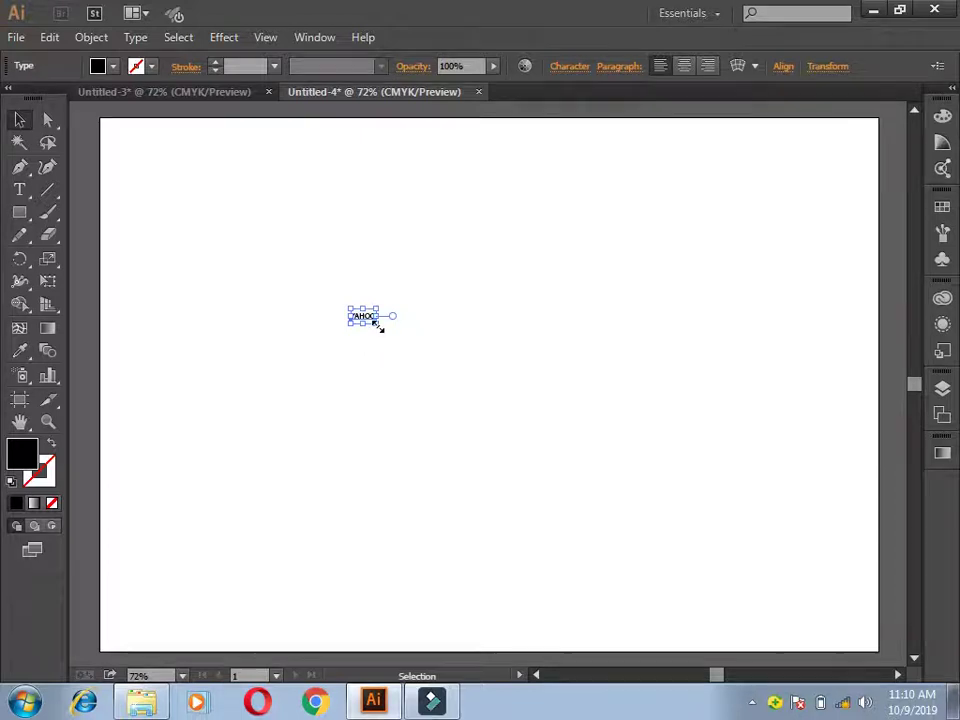
drag(378, 325, 489, 397)
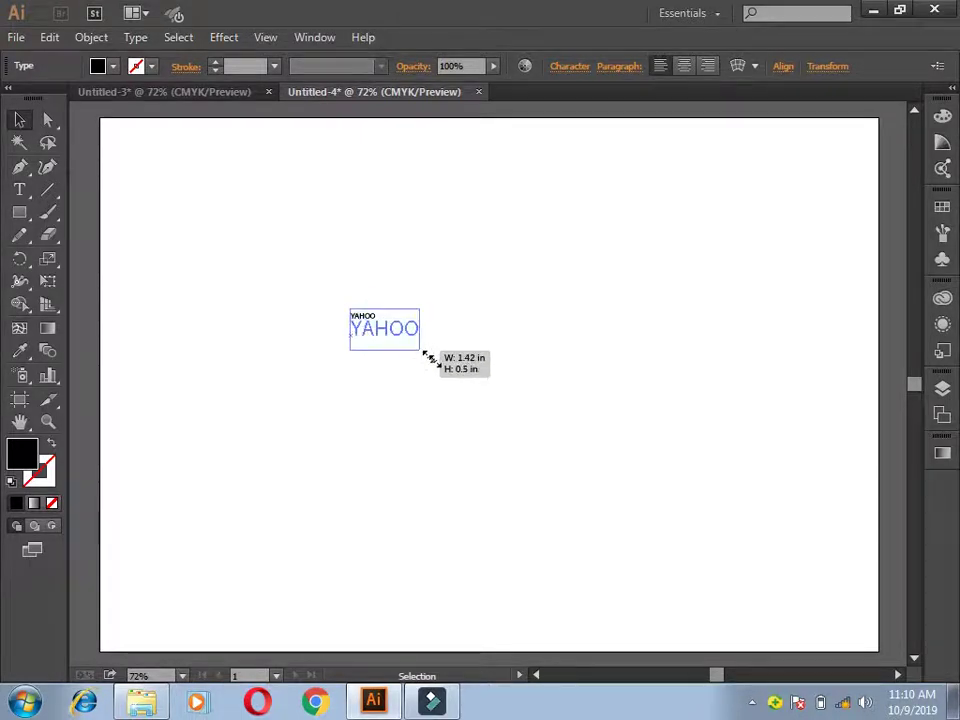
drag(489, 397, 516, 418)
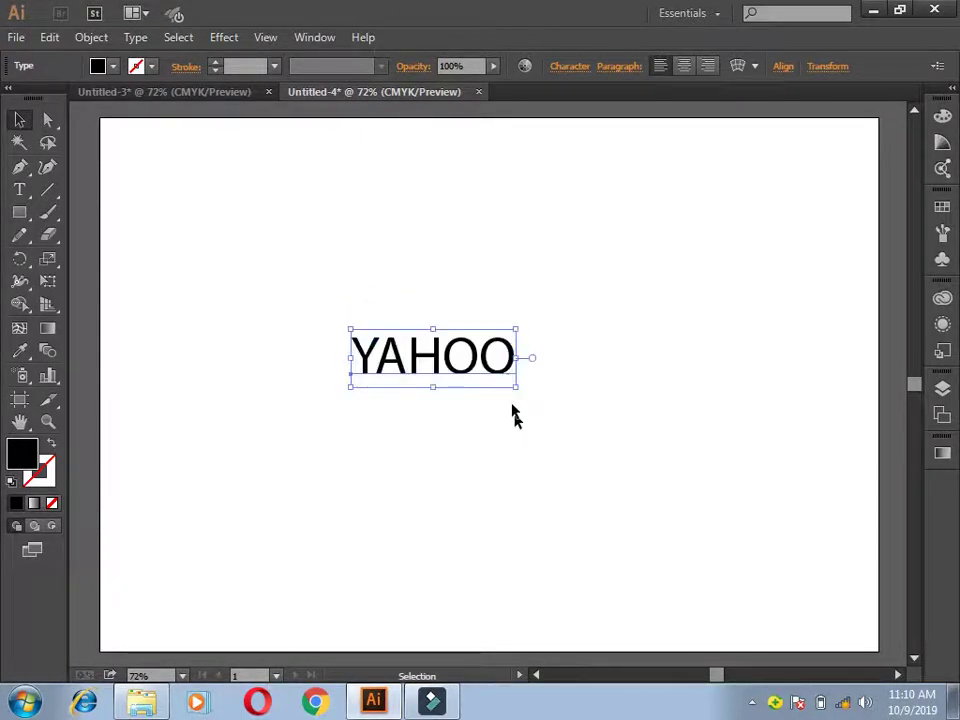
drag(510, 370, 463, 375)
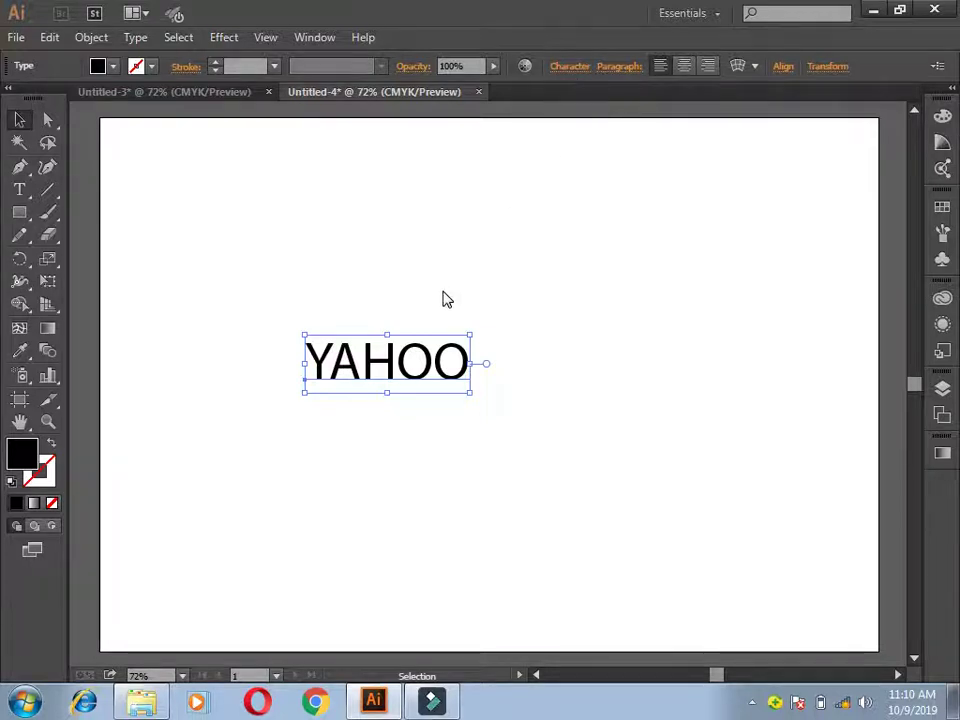
click(500, 330)
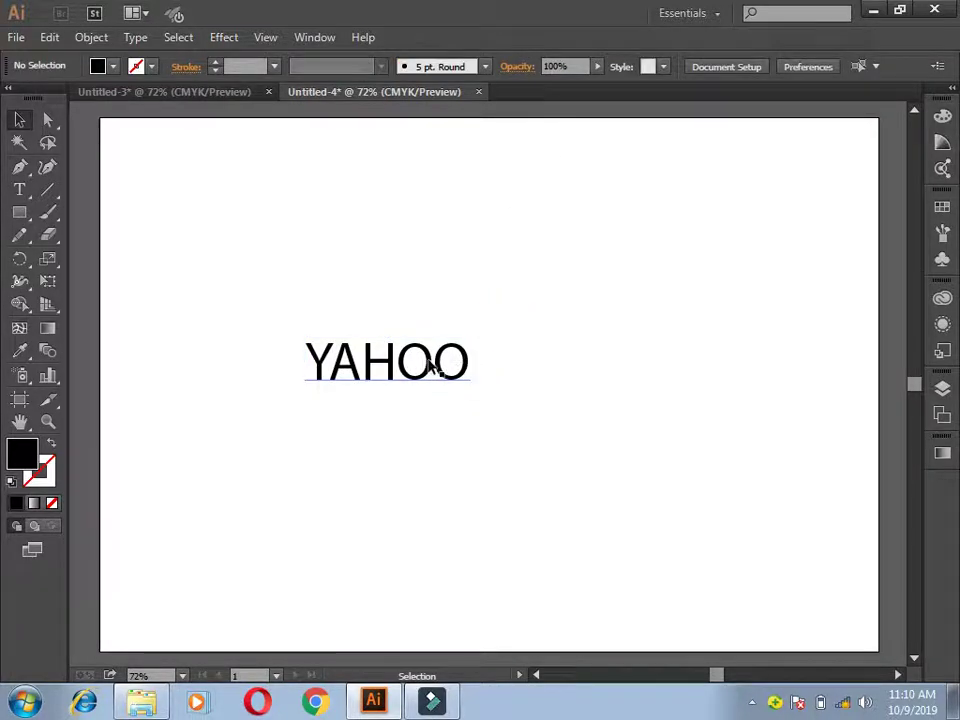
- Set the YAHOO text's font to Montserrat Bold
click(425, 360)
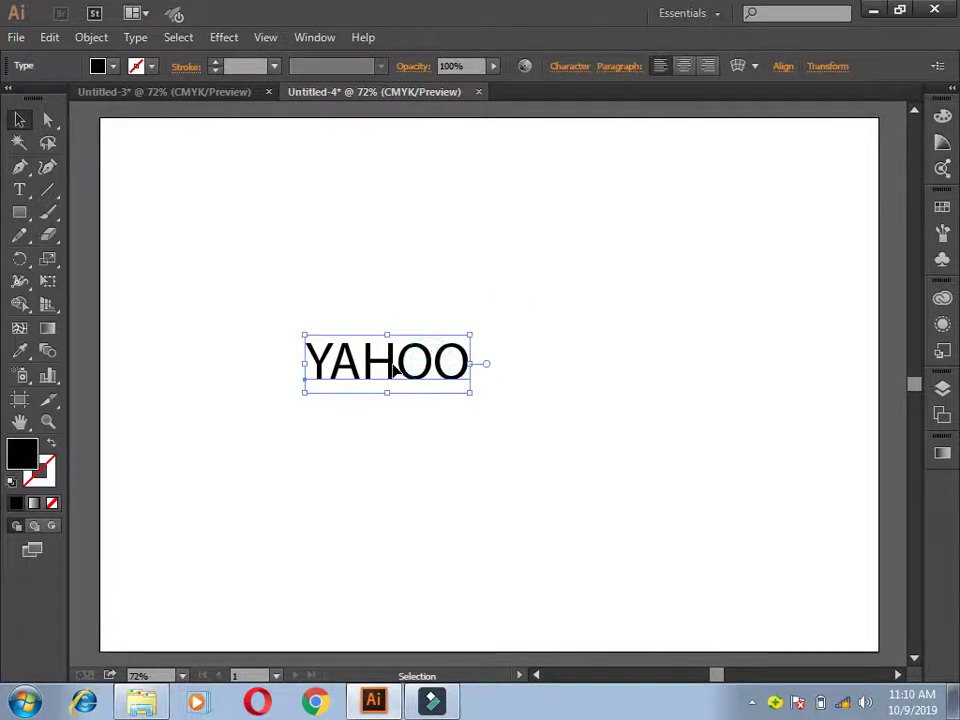
click(565, 68)
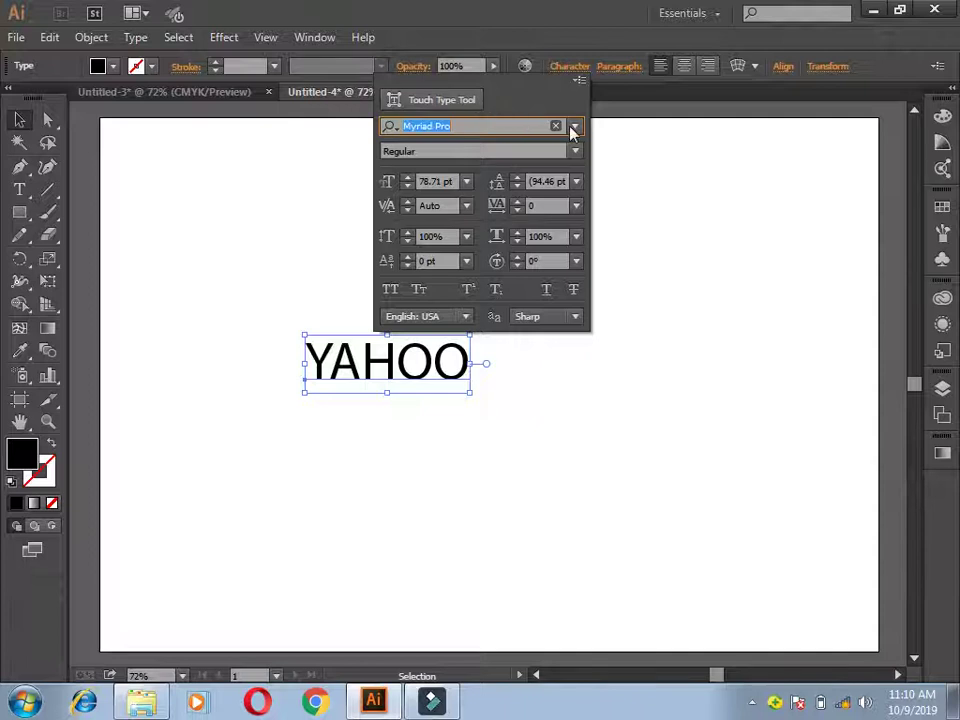
click(575, 128)
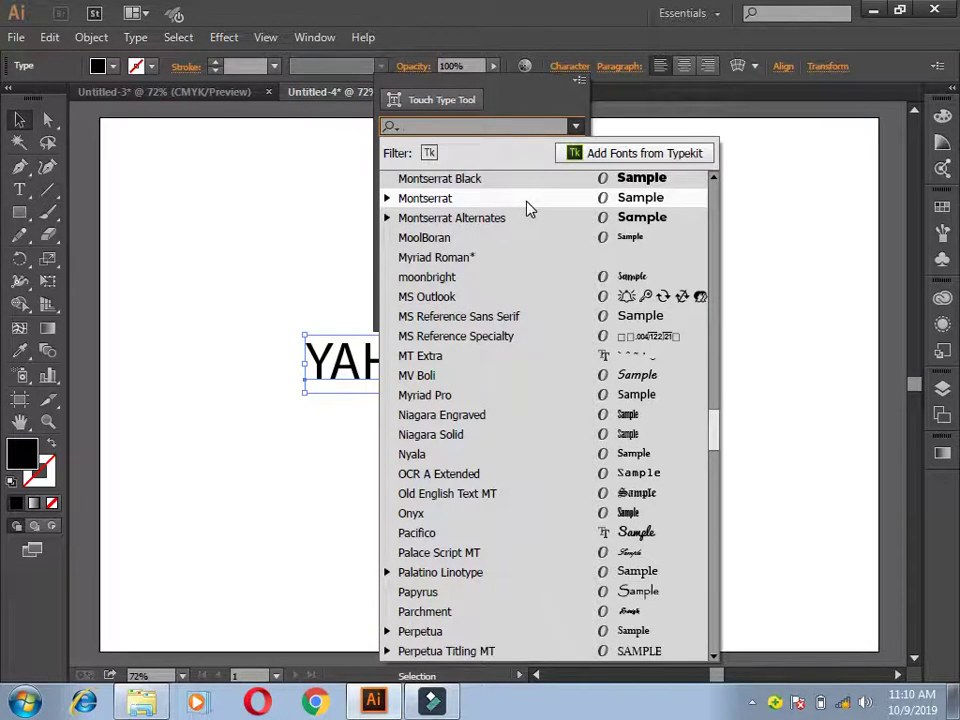
click(529, 205)
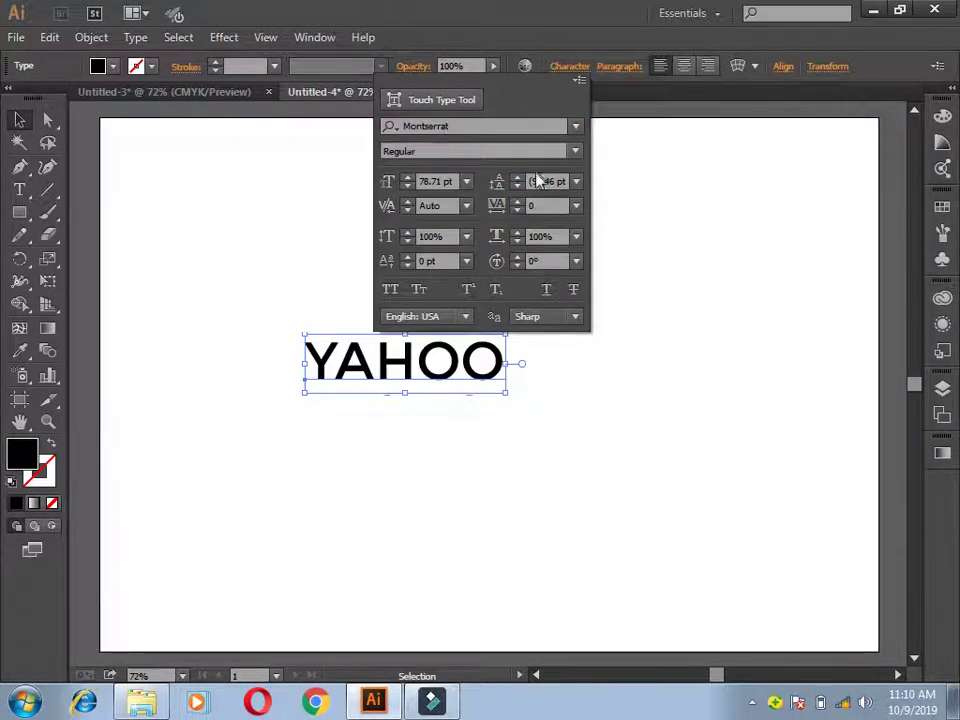
click(575, 151)
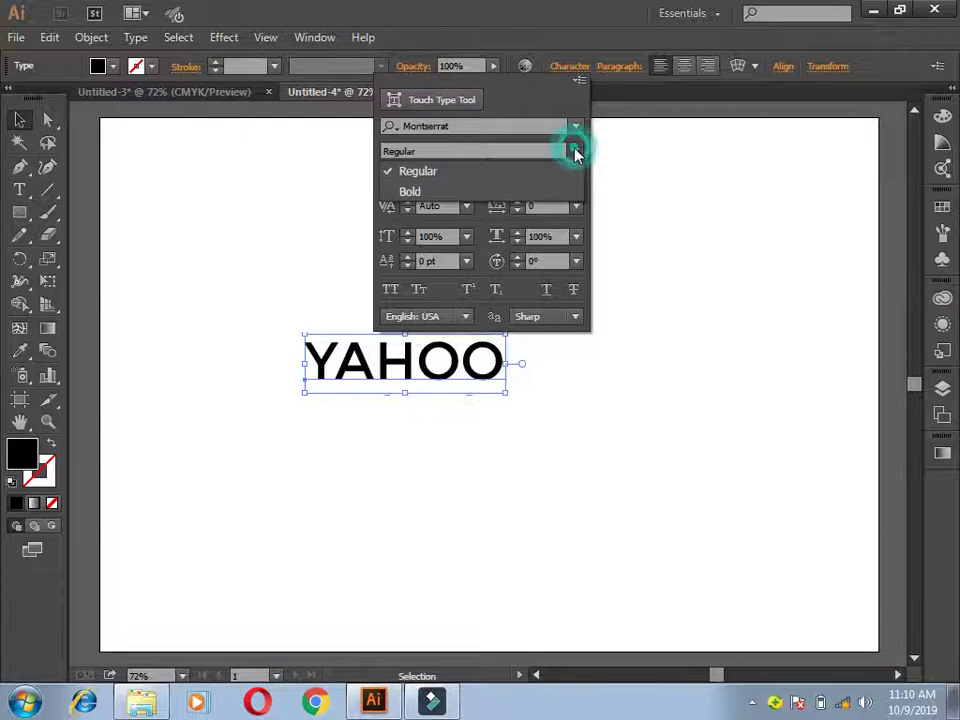
click(549, 191)
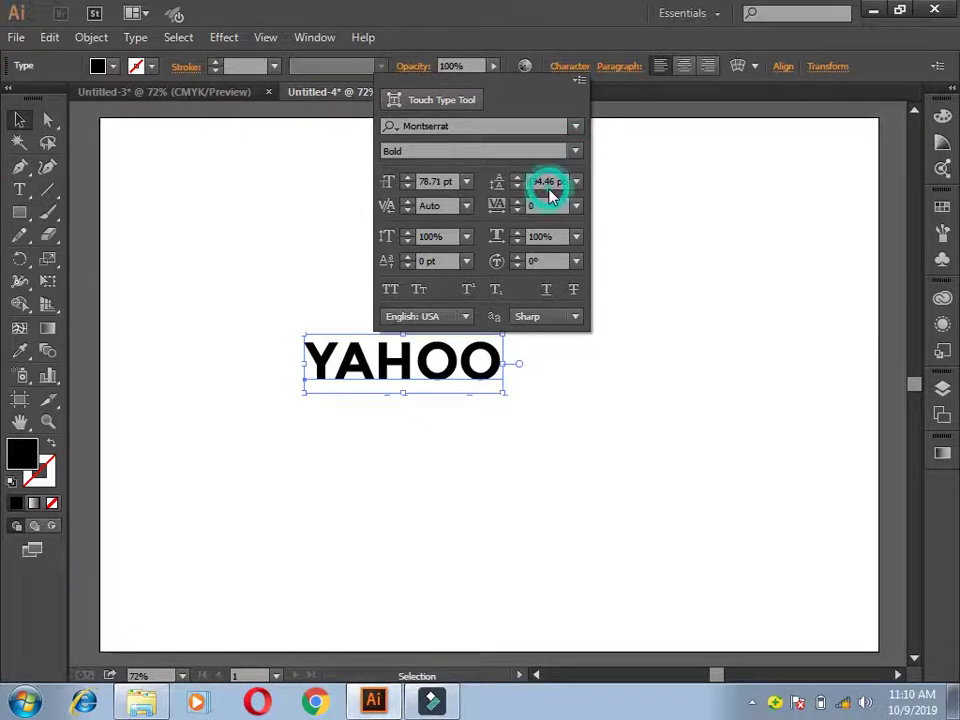
click(575, 151)
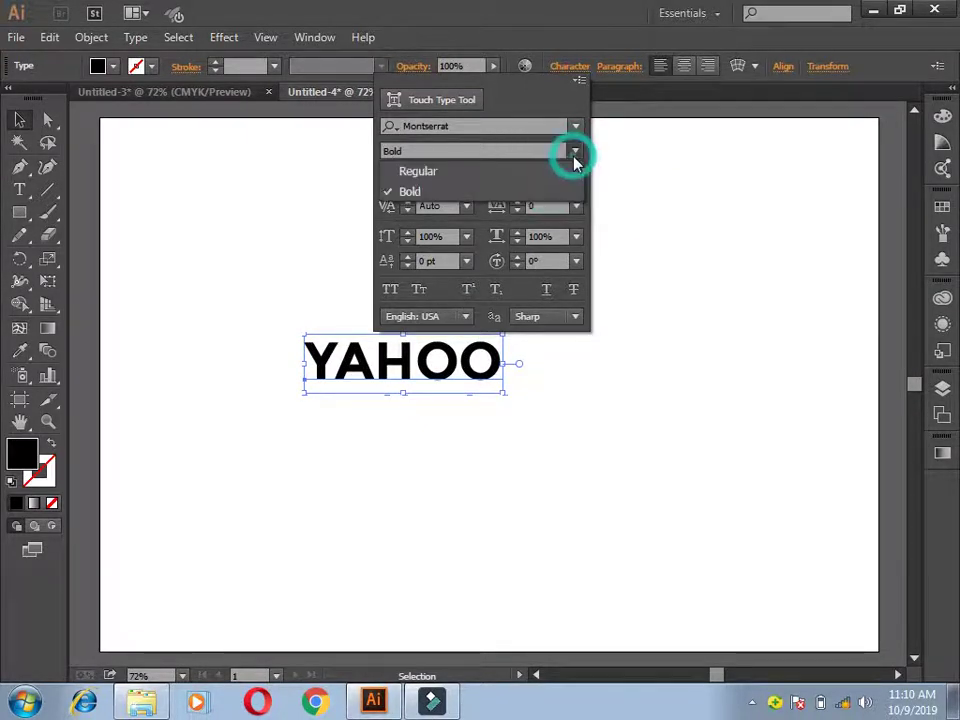
click(529, 192)
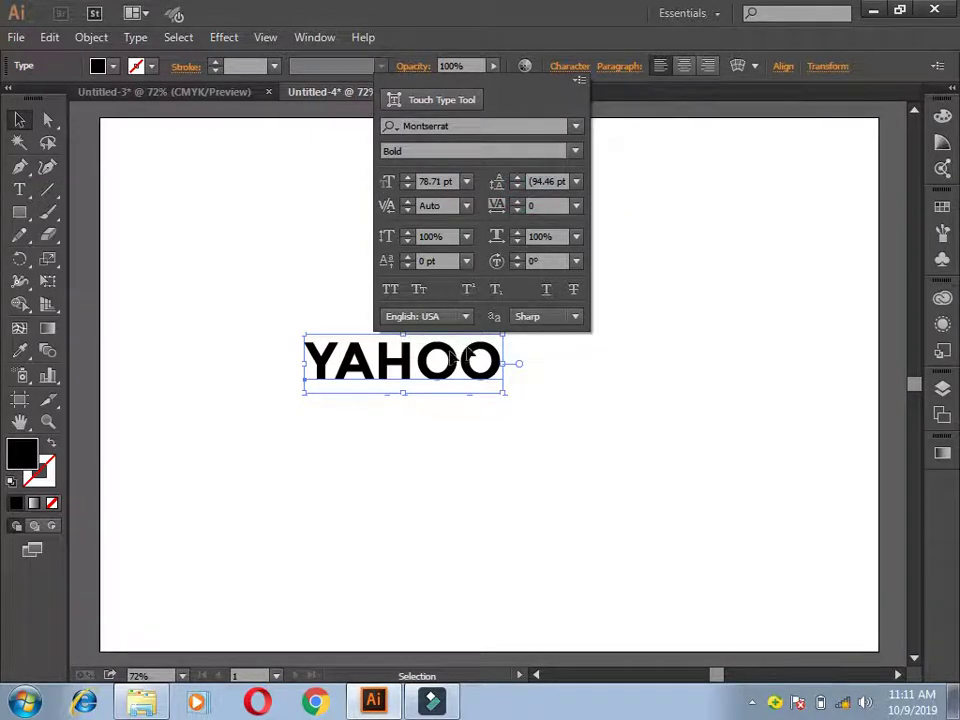
- Raise the YAHOO font size to 217 pt and move it toward the page centre
click(408, 181)
click(408, 181)
click(408, 181)
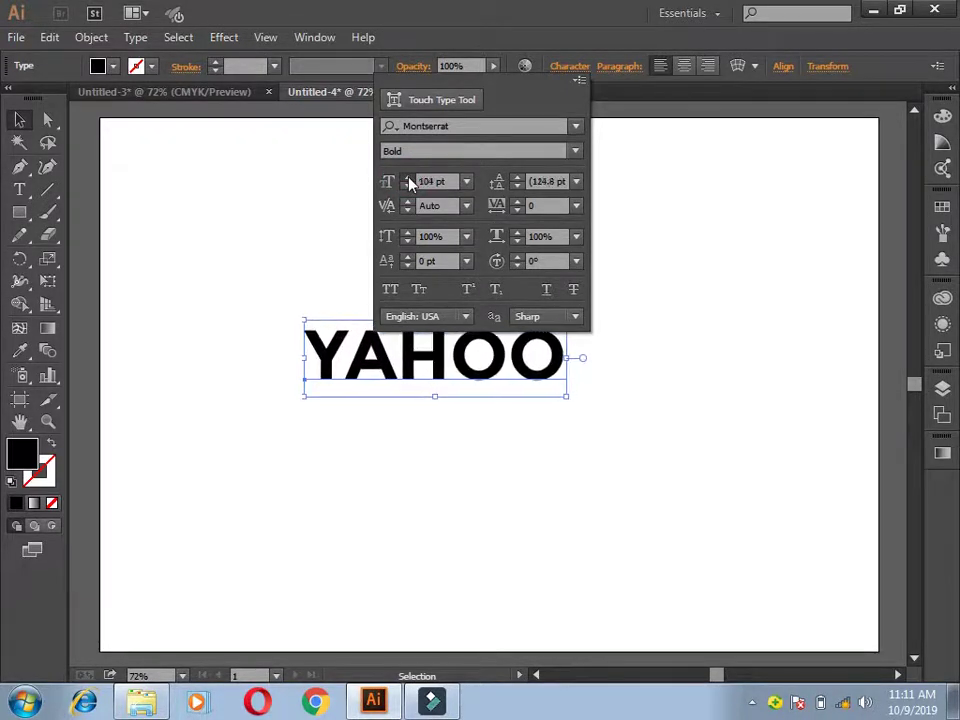
click(408, 181)
click(408, 181)
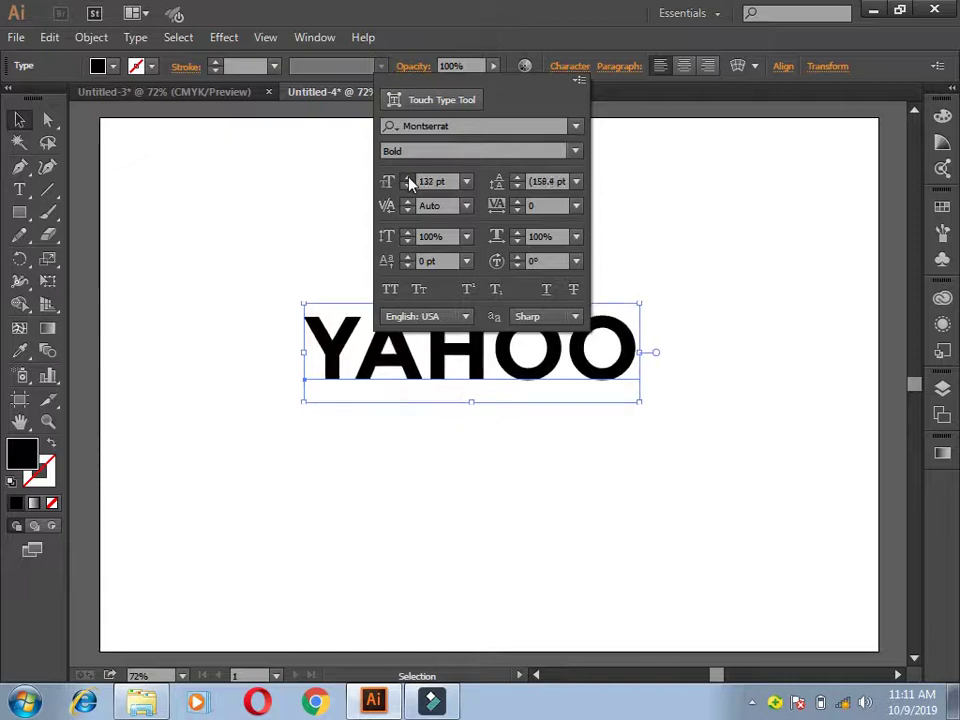
click(408, 181)
click(408, 181)
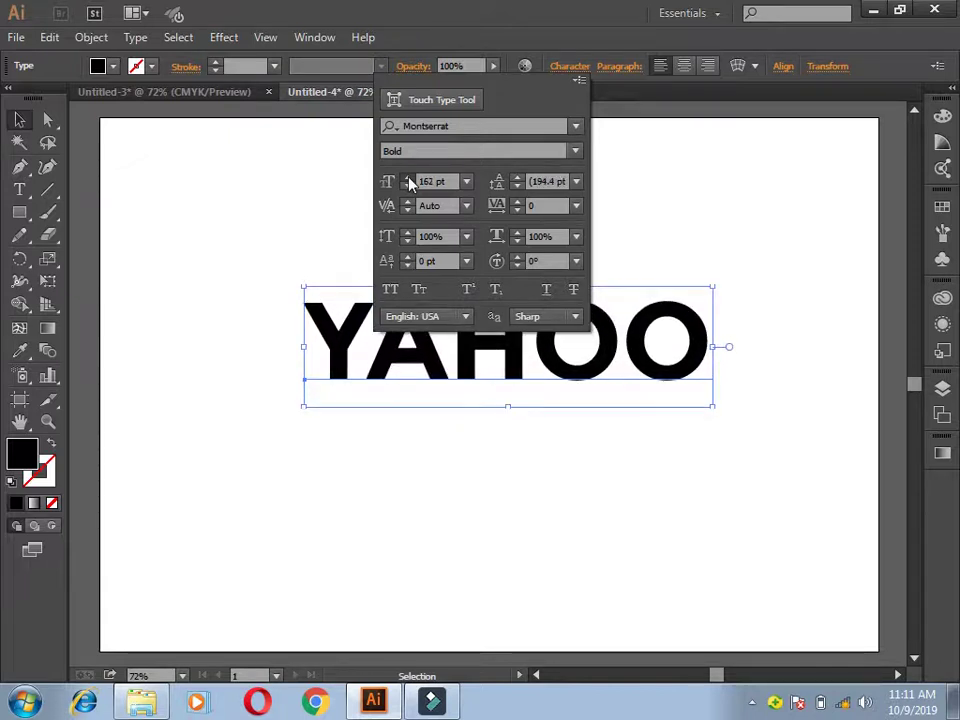
click(408, 181)
click(408, 181)
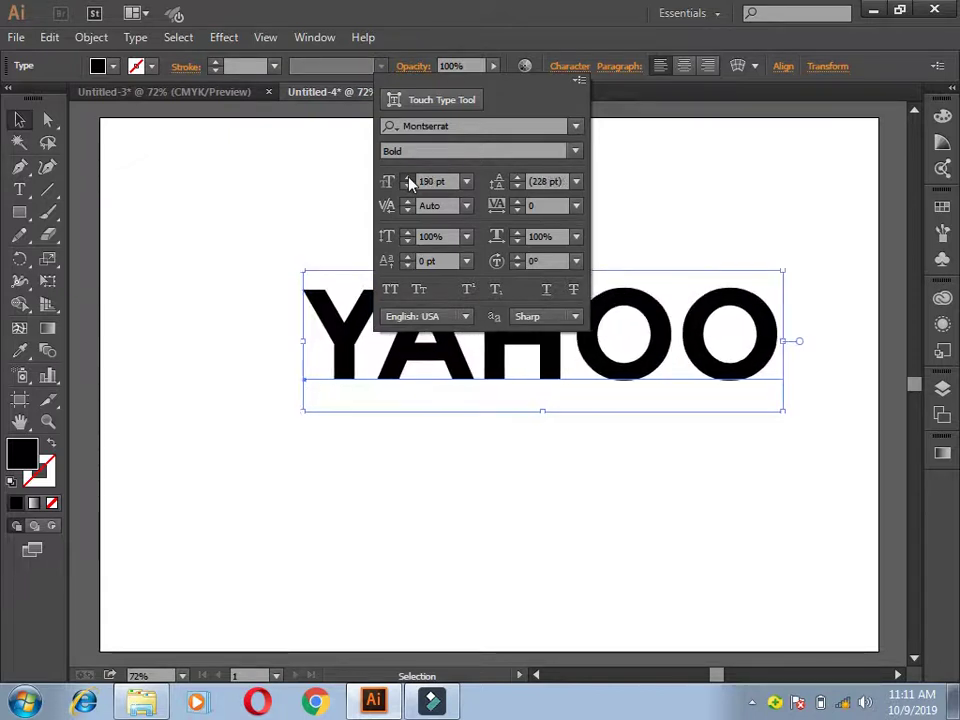
click(408, 181)
click(408, 181)
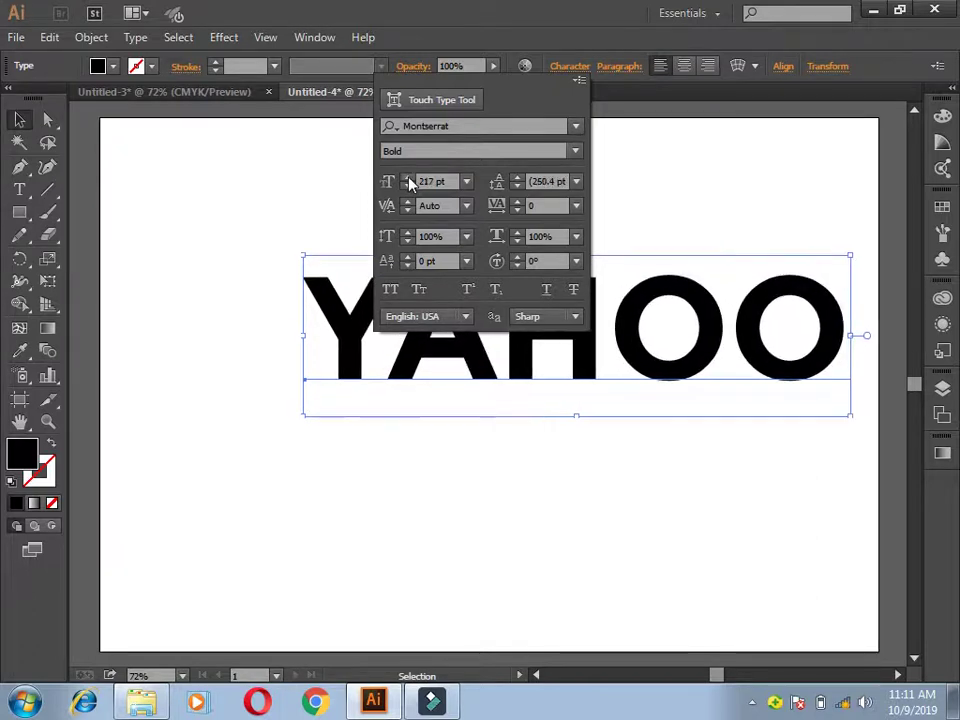
click(336, 335)
drag(368, 329, 259, 366)
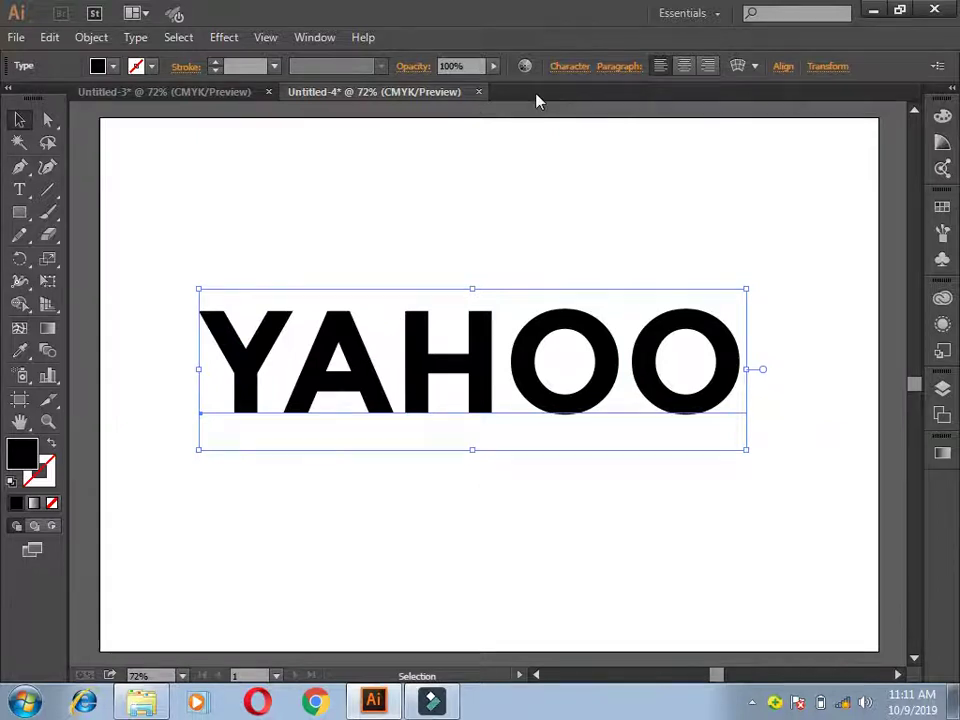
- Fine-tune the font size to 245 pt and nudge YAHOO slightly down and left
click(569, 68)
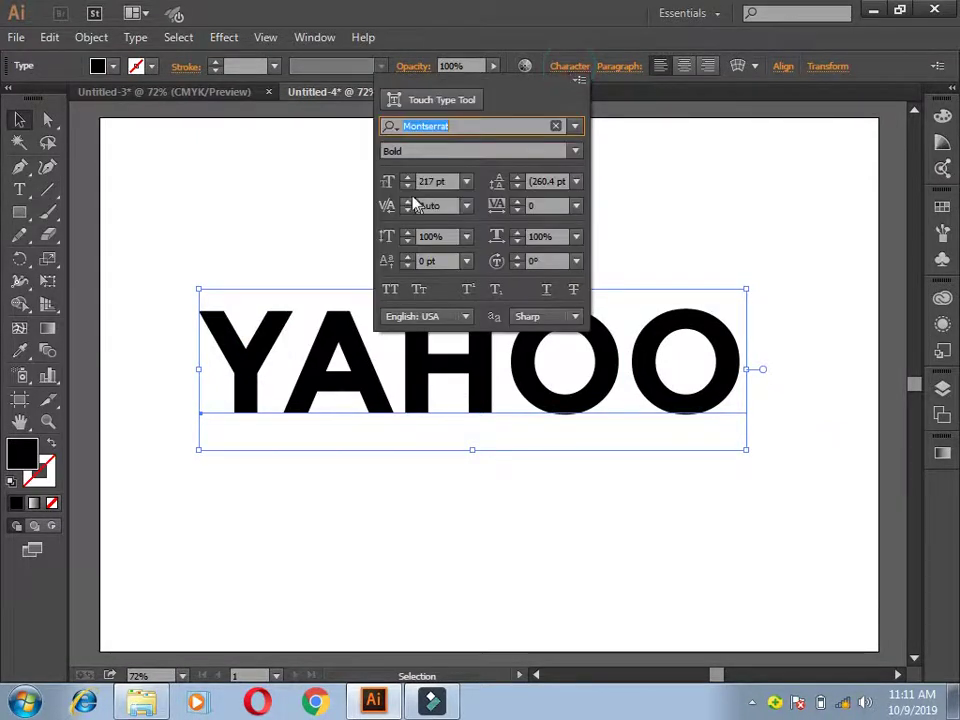
click(408, 178)
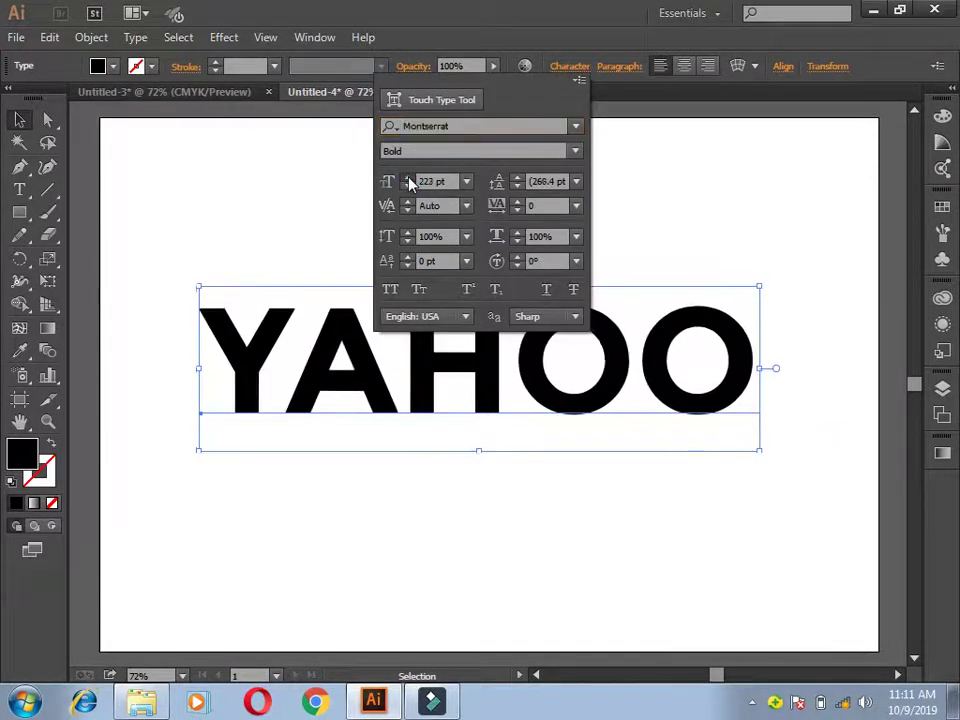
click(408, 179)
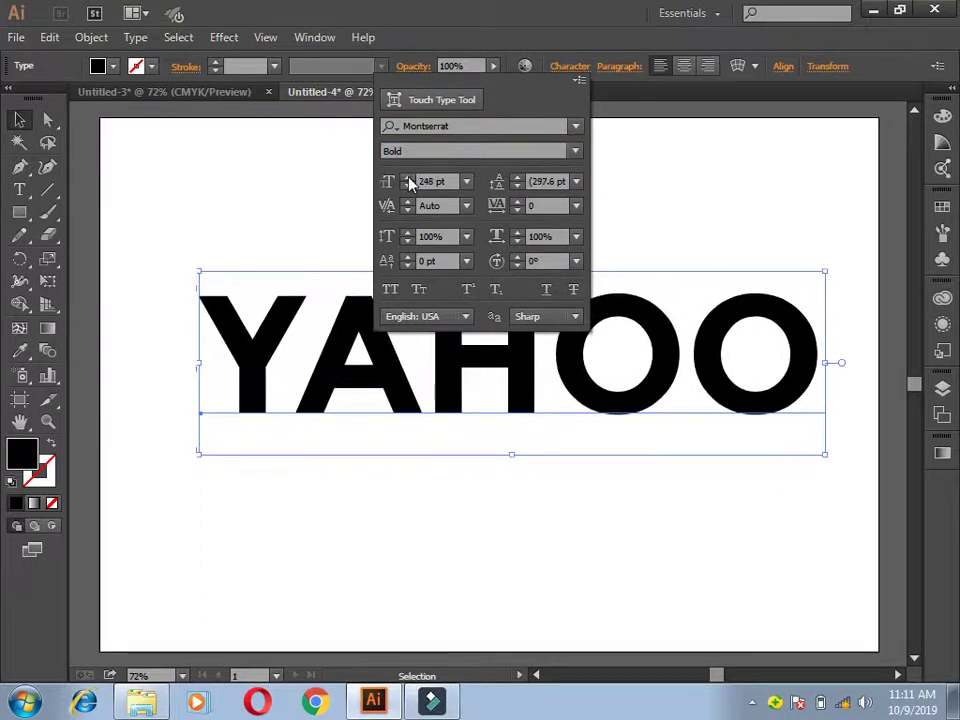
click(408, 186)
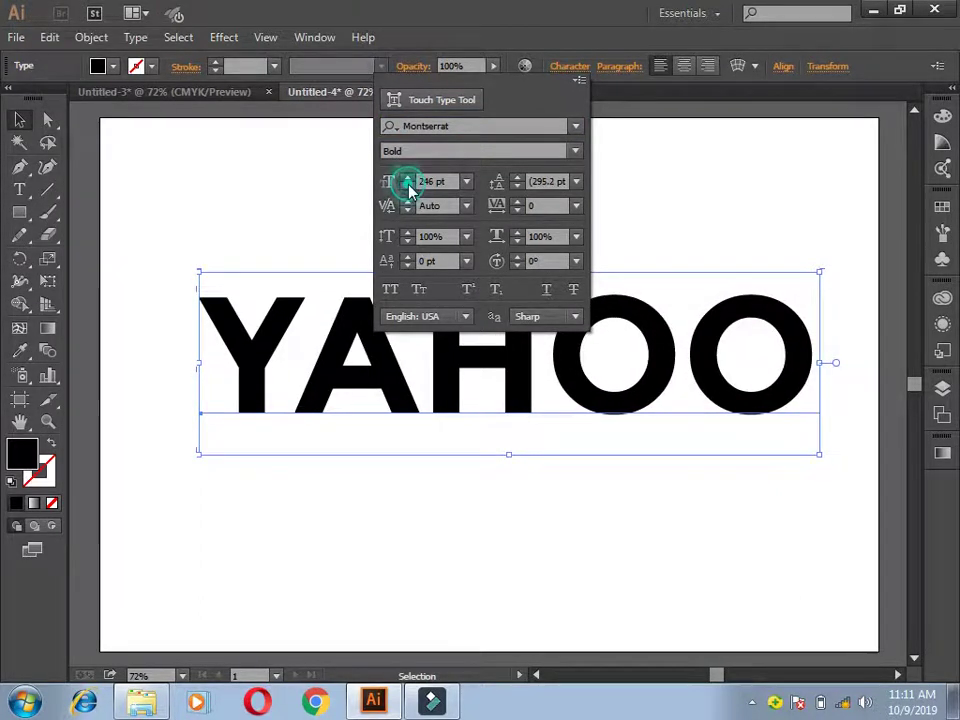
click(408, 186)
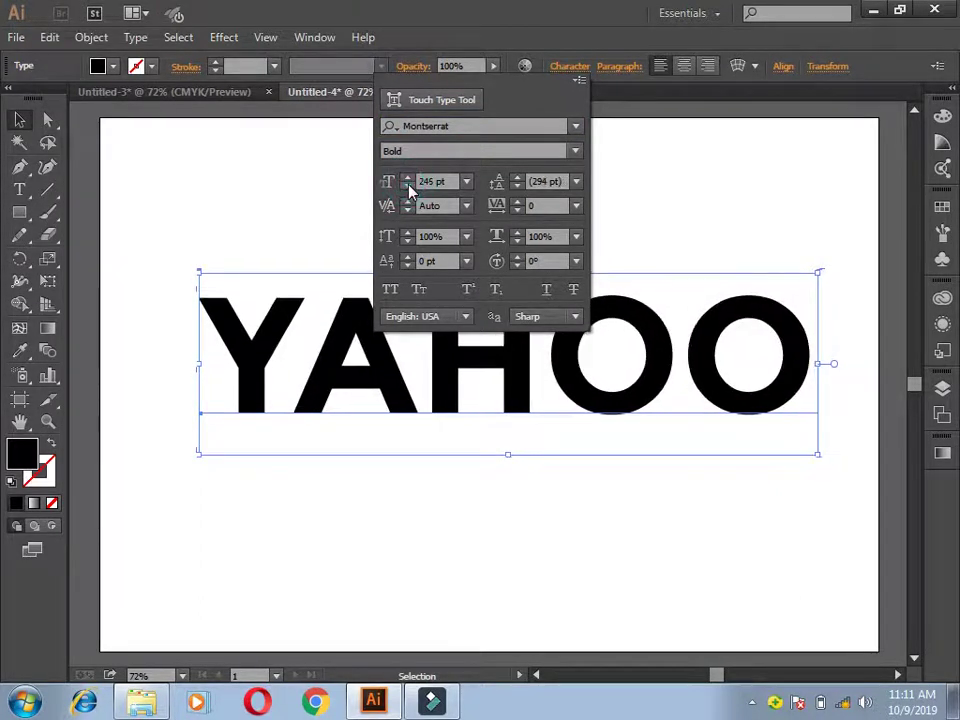
click(508, 541)
mouse_move(521, 355)
mouse_down()
mouse_move(503, 398)
mouse_move(508, 368)
mouse_up()
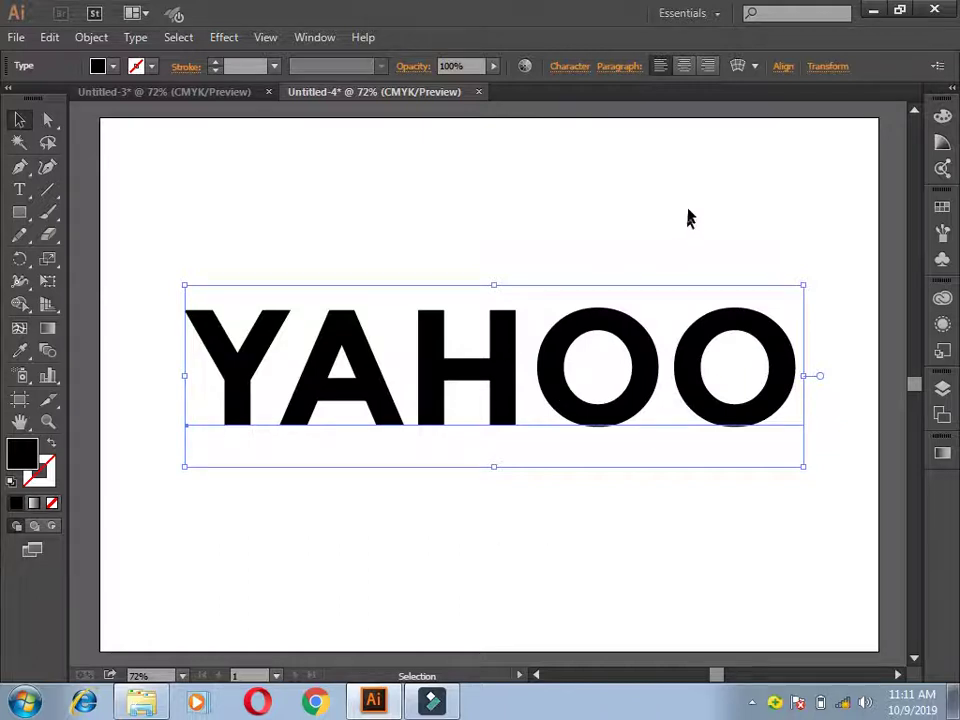
- Align YAHOO to the artboard's horizontal and vertical centres, then reselect it
click(783, 66)
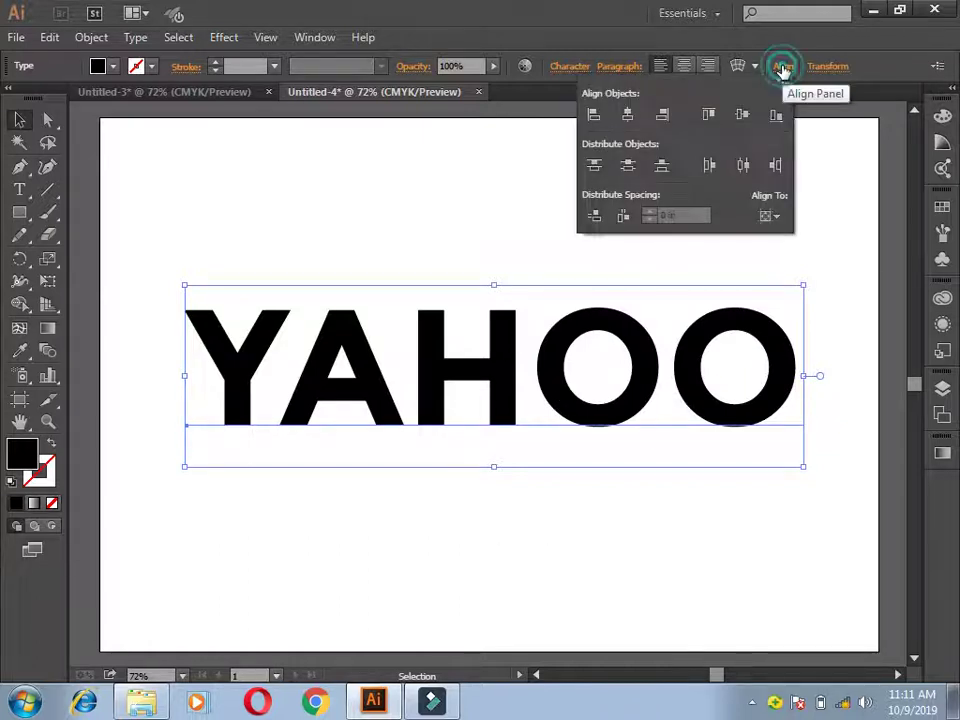
click(767, 215)
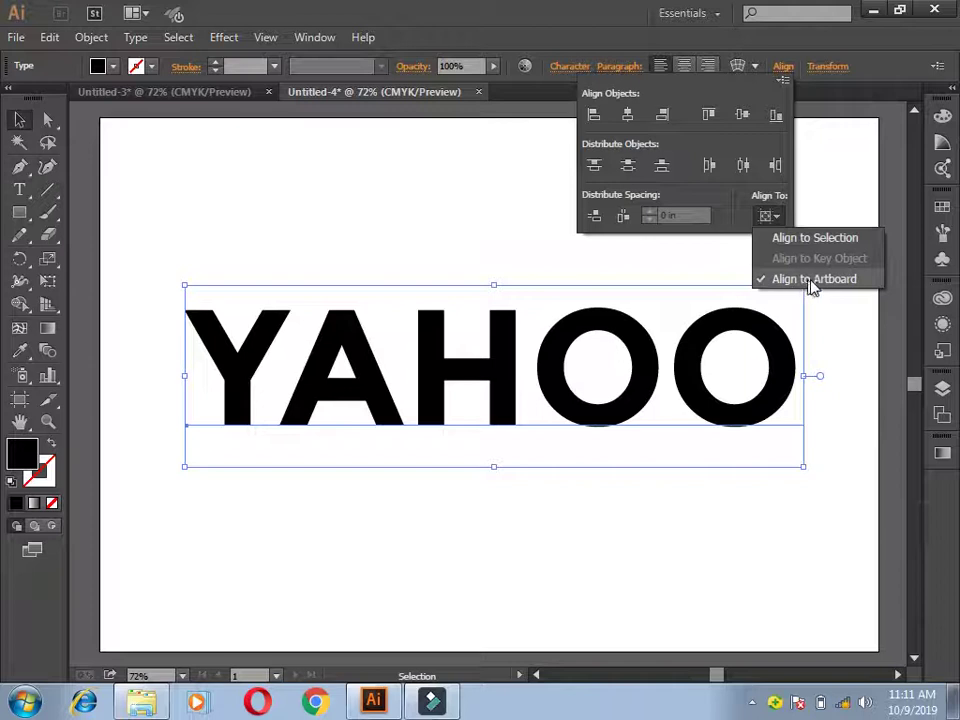
click(813, 281)
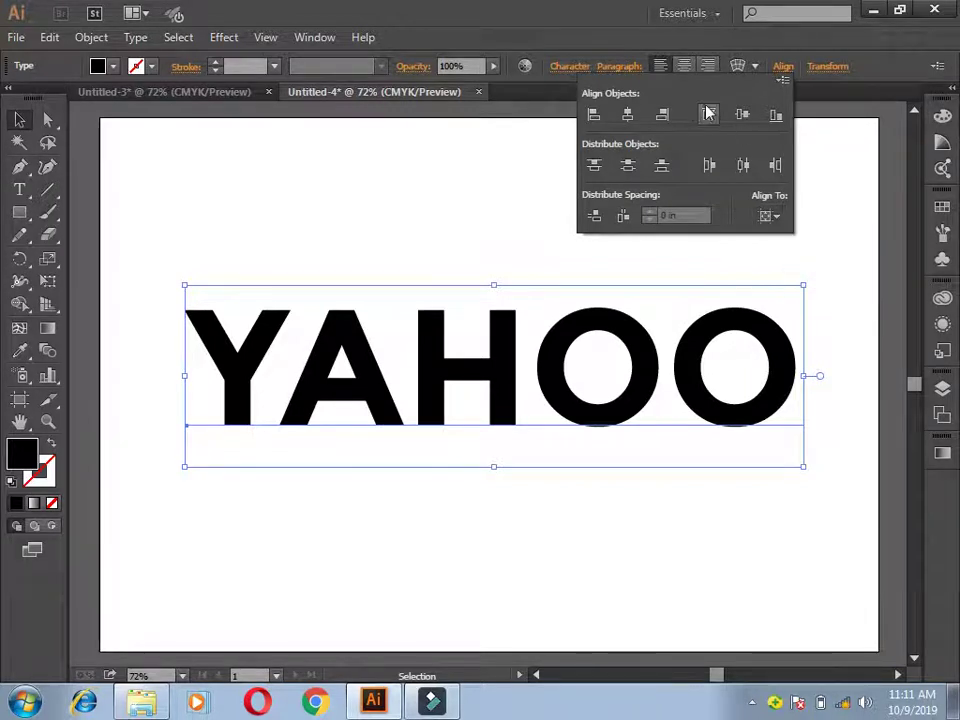
click(627, 120)
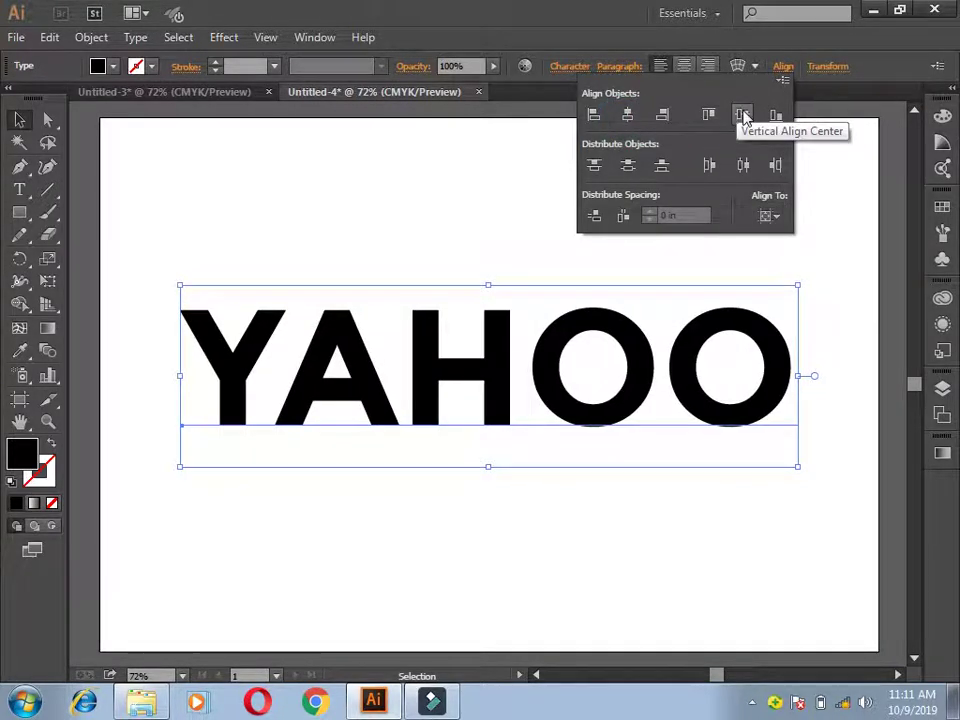
click(743, 116)
click(516, 199)
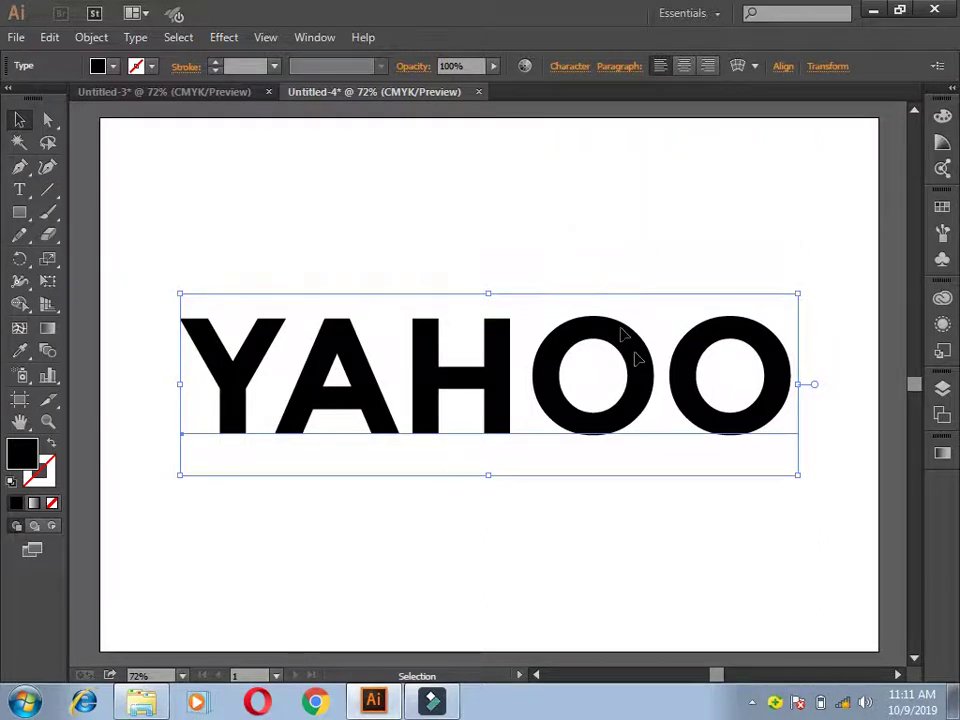
click(530, 243)
mouse_move(172, 214)
mouse_down()
mouse_move(541, 554)
mouse_move(829, 521)
mouse_up()
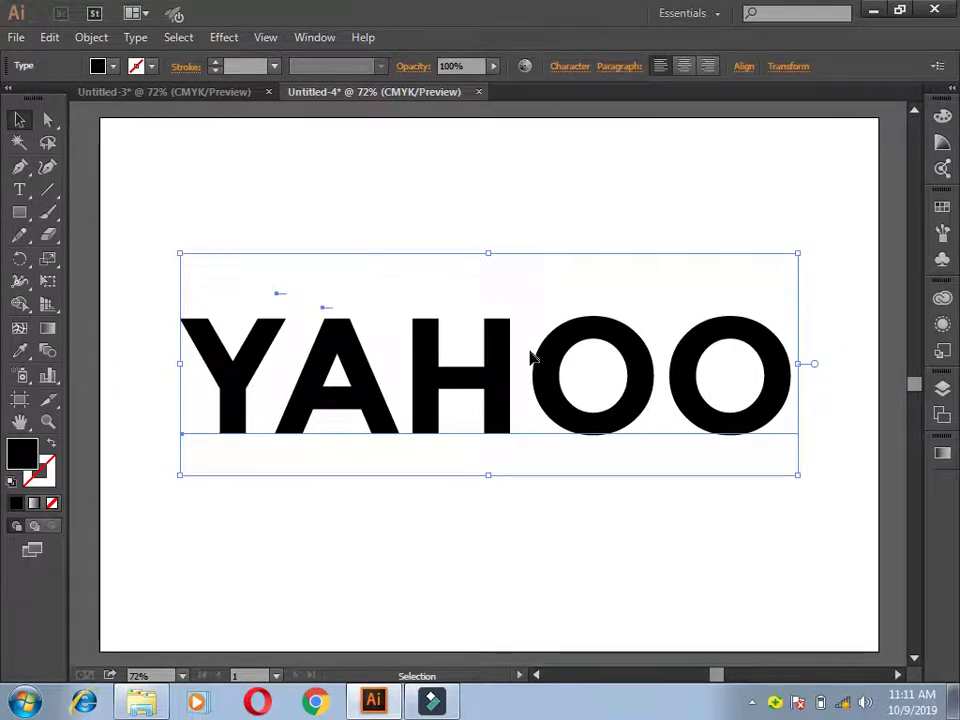
- Create outlines from the YAHOO text and set the lettering's opacity to 51%
click(134, 38)
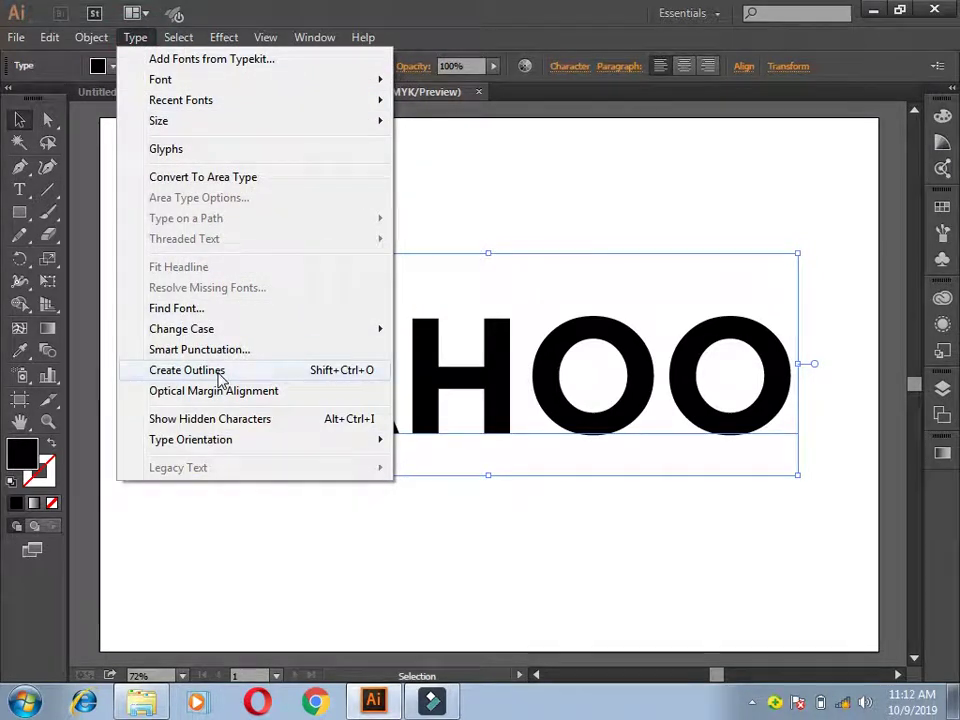
click(219, 374)
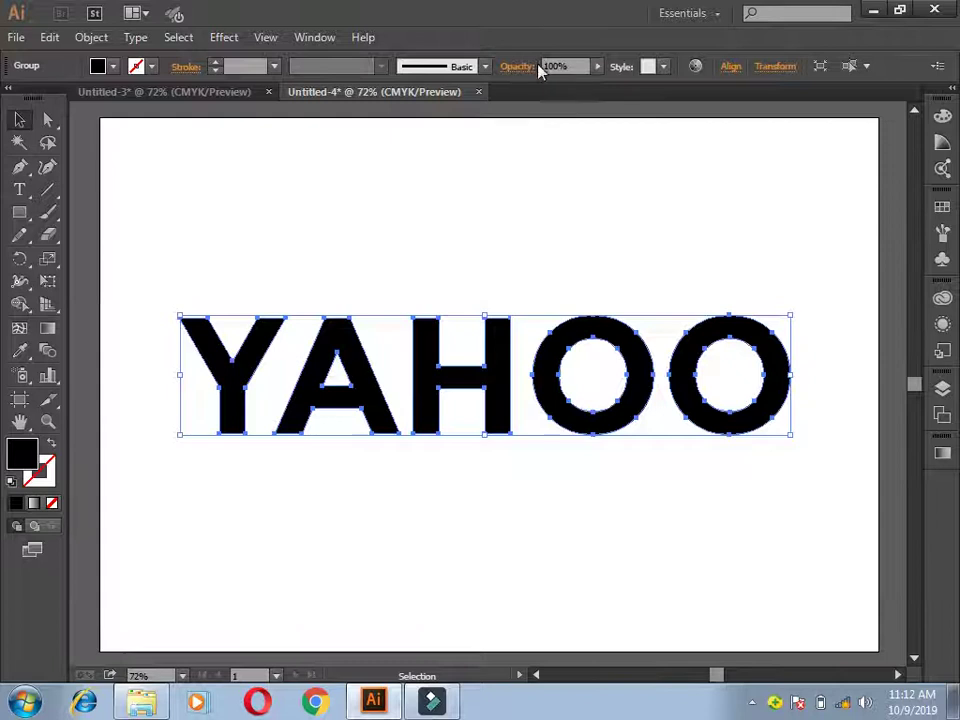
click(598, 67)
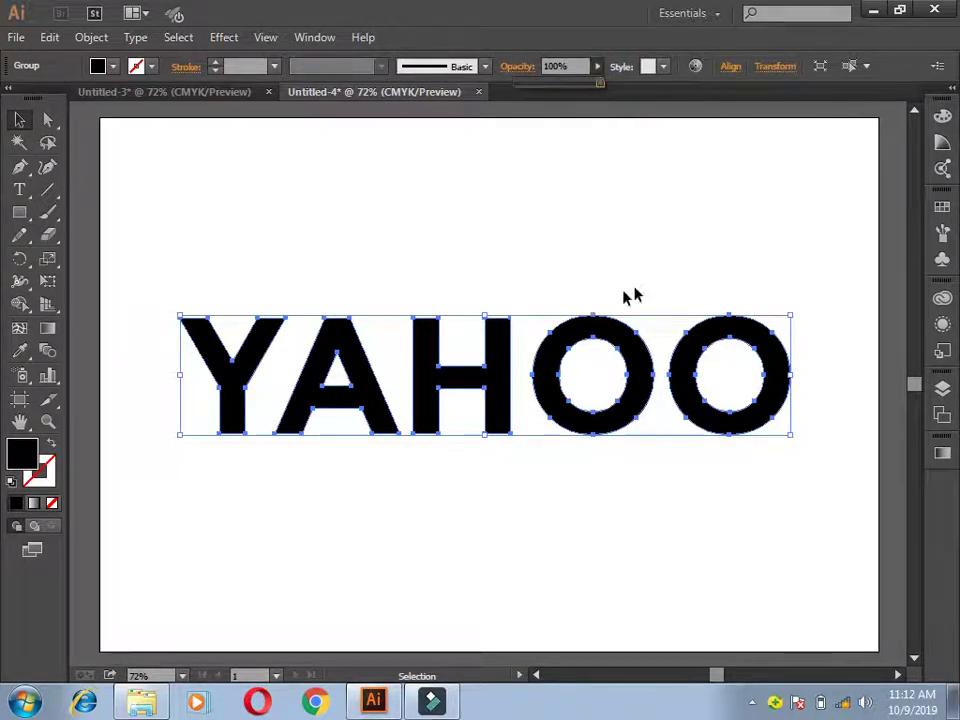
drag(600, 84, 588, 86)
click(561, 86)
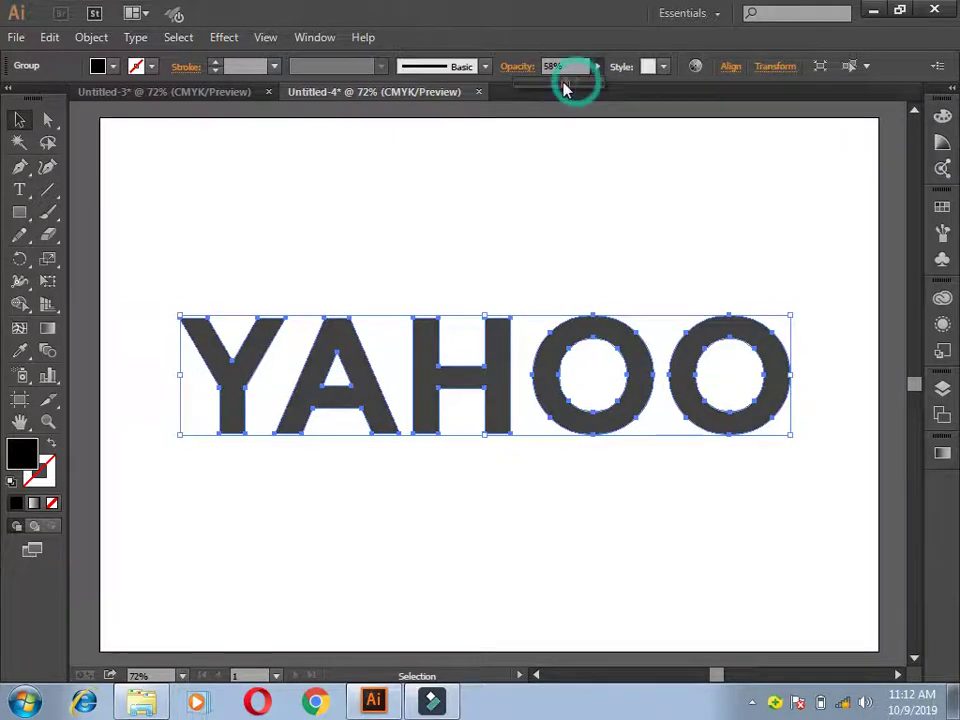
drag(576, 90, 557, 90)
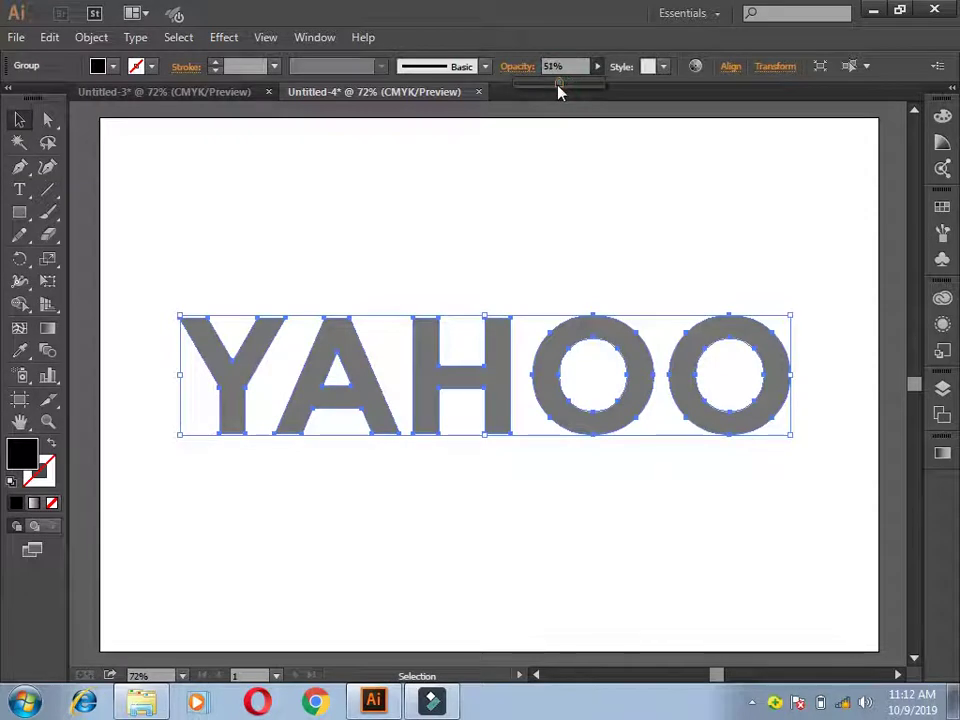
click(550, 207)
click(553, 264)
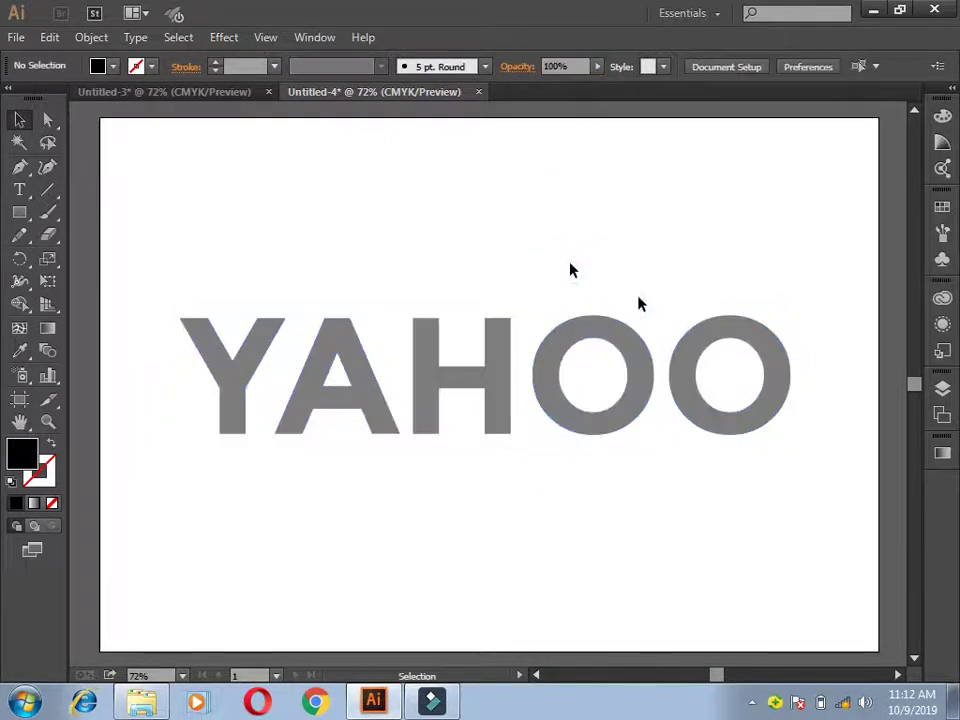
click(621, 345)
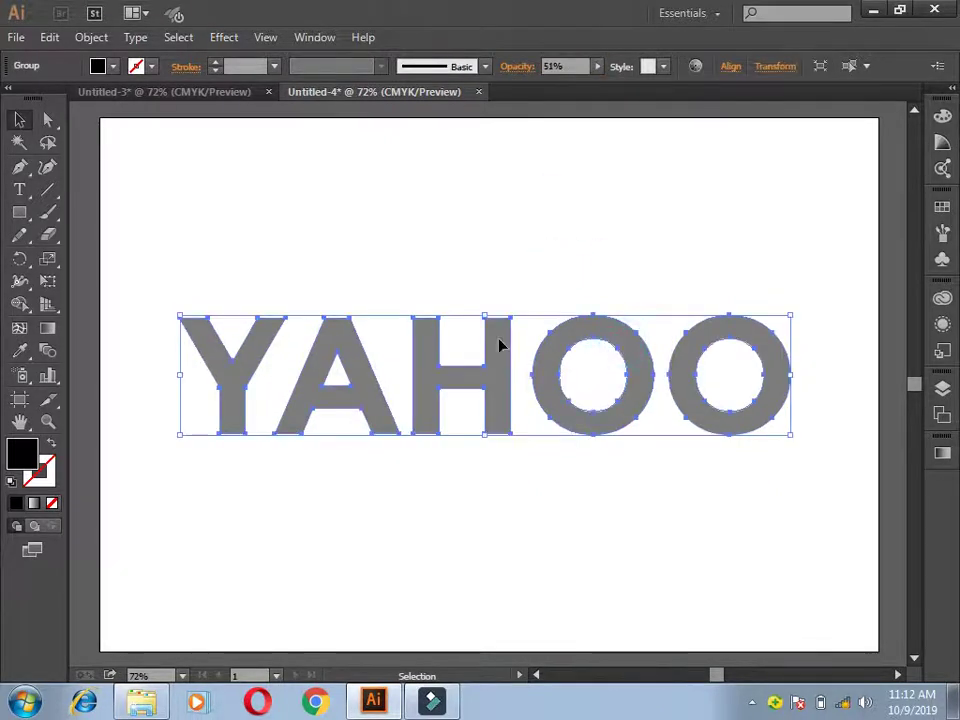
click(622, 225)
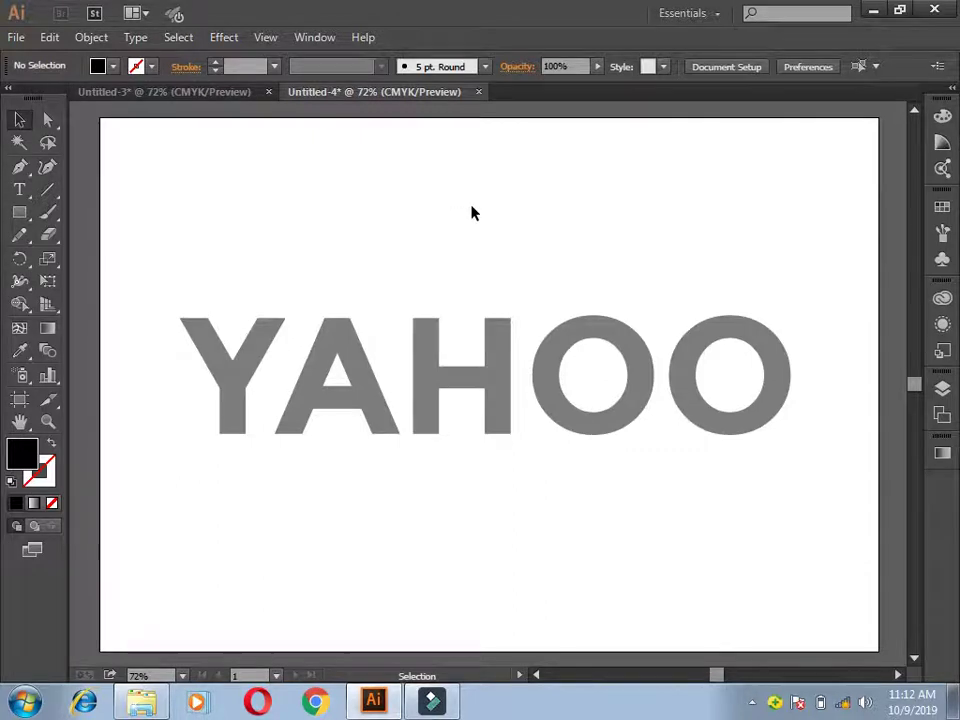
click(20, 213)
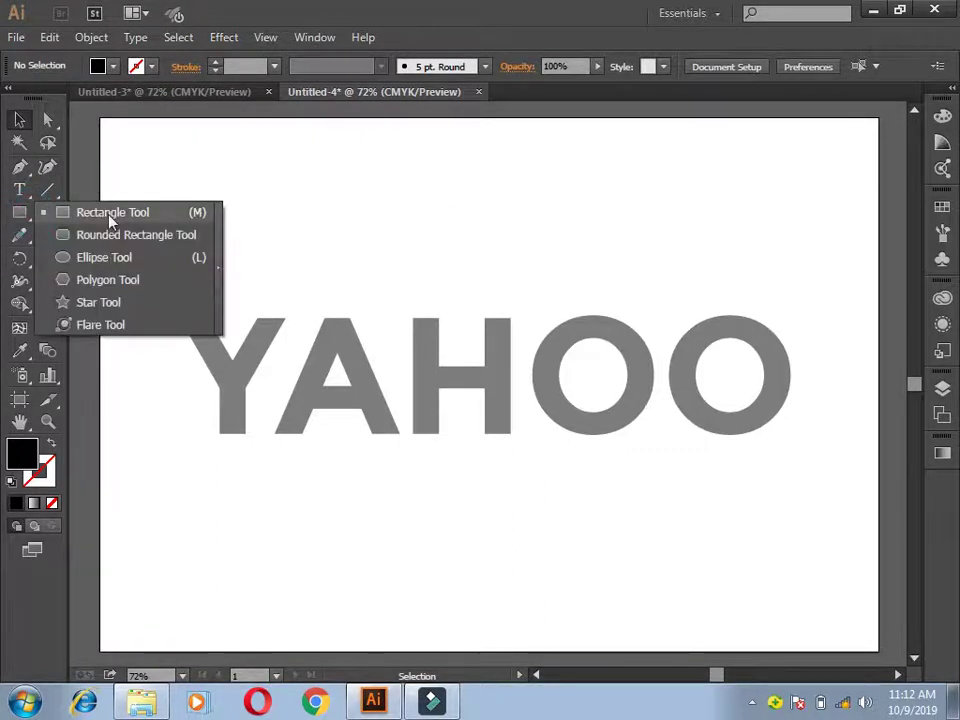
click(118, 213)
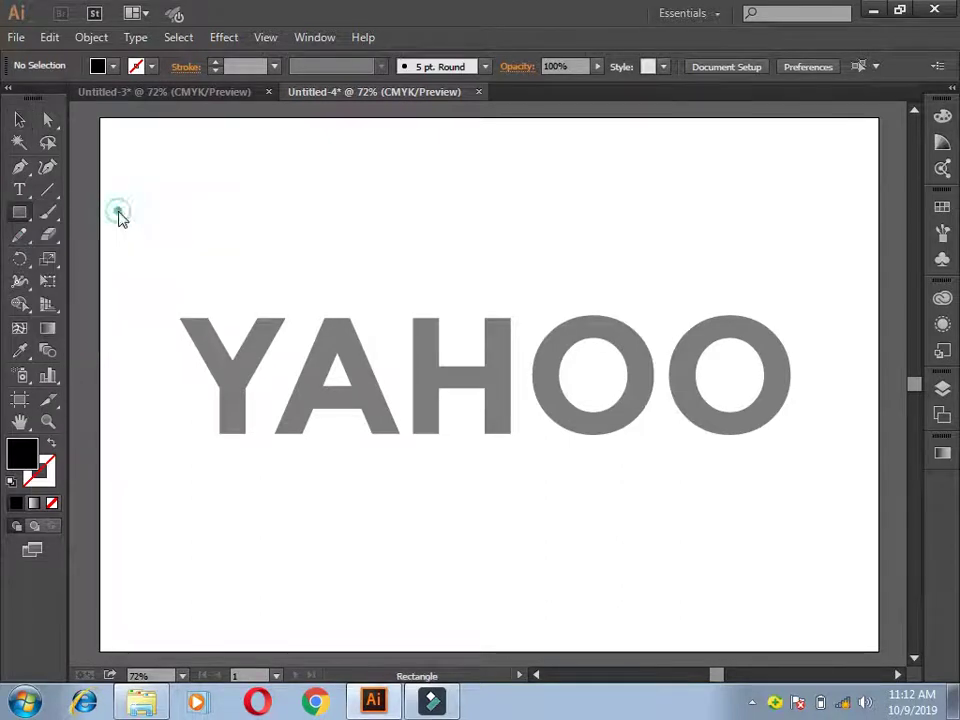
drag(141, 202, 705, 346)
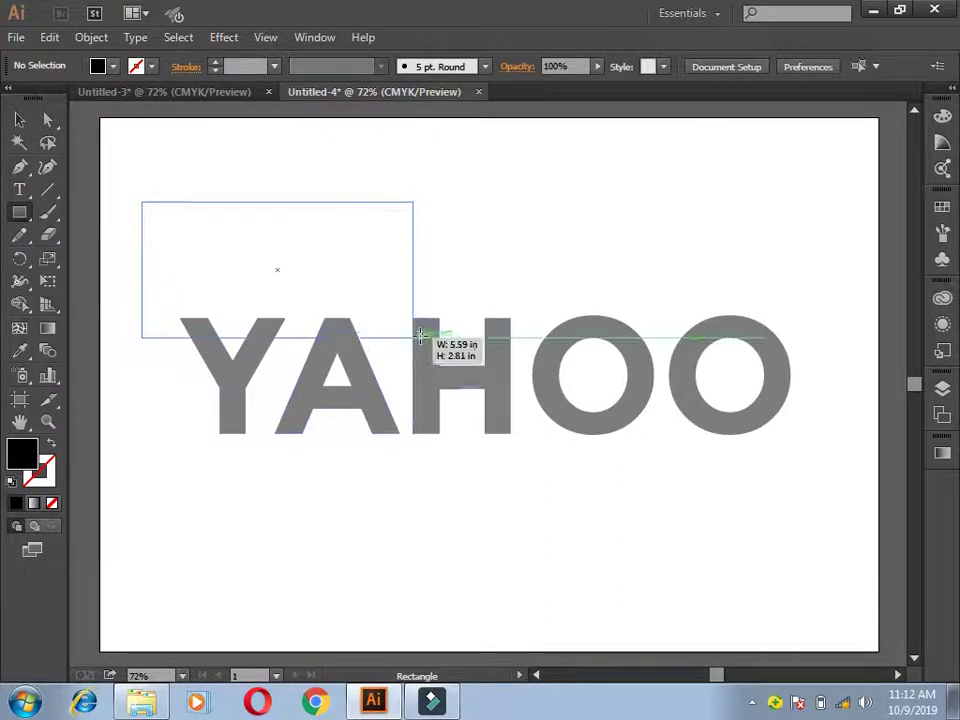
drag(705, 345, 797, 359)
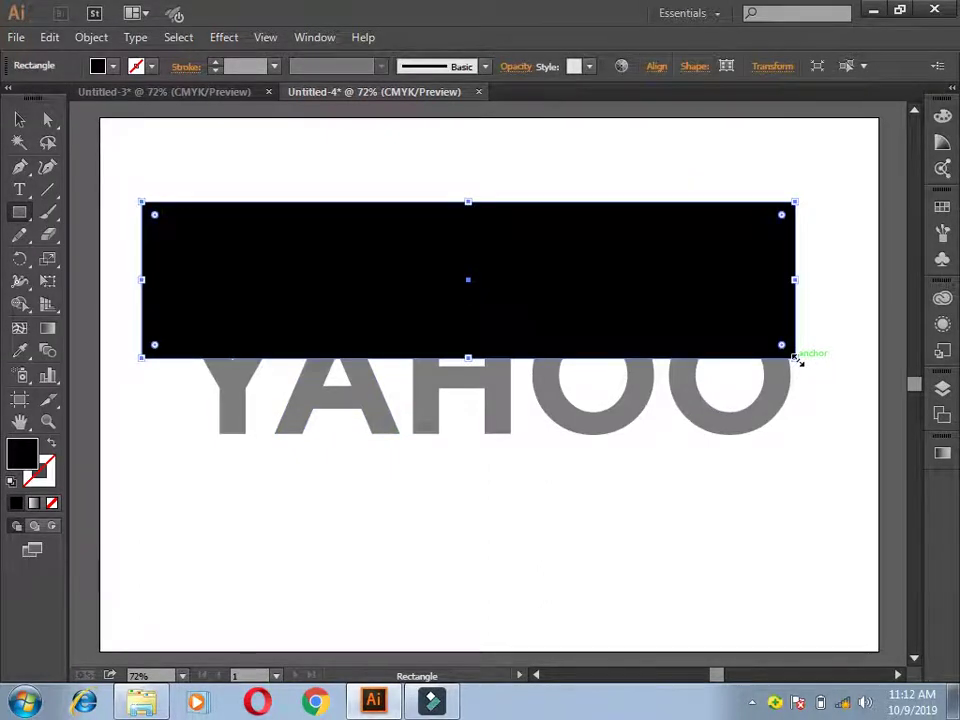
key(Delete)
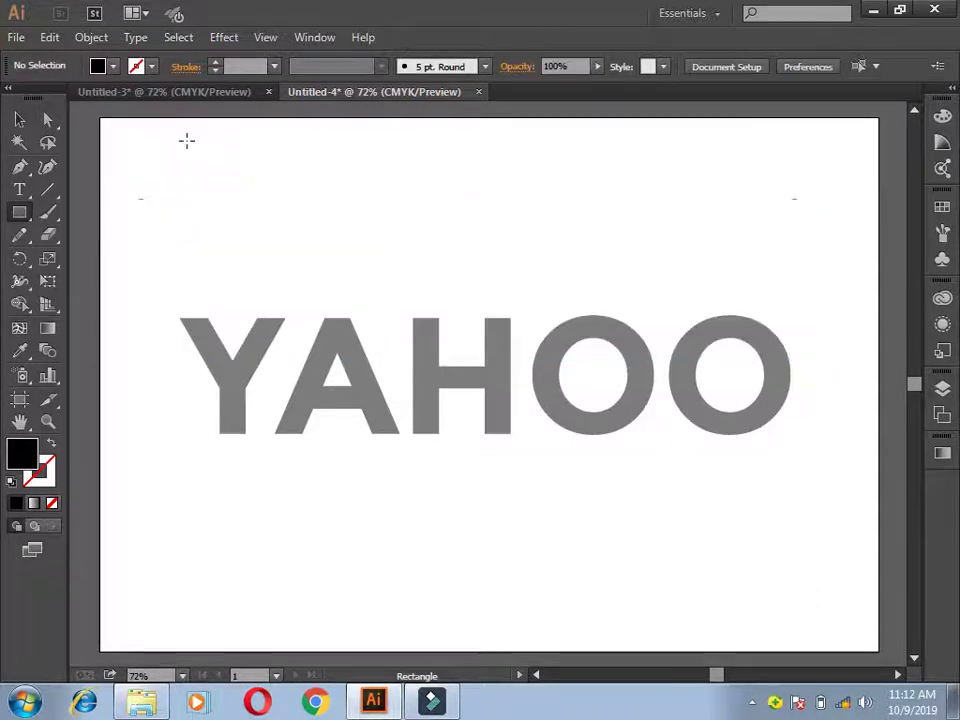
- Rotate the YAHOO lettering about 3.6° counter-clockwise so it rises to the right
click(19, 119)
mouse_move(194, 260)
mouse_down()
mouse_move(511, 472)
mouse_move(713, 475)
mouse_up()
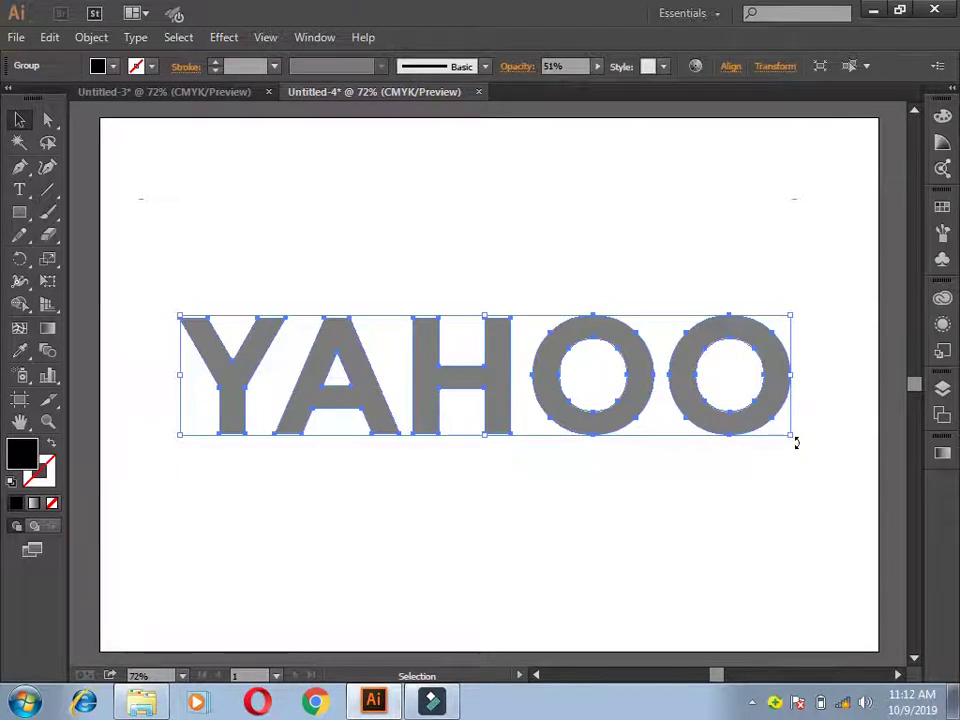
drag(797, 443, 804, 426)
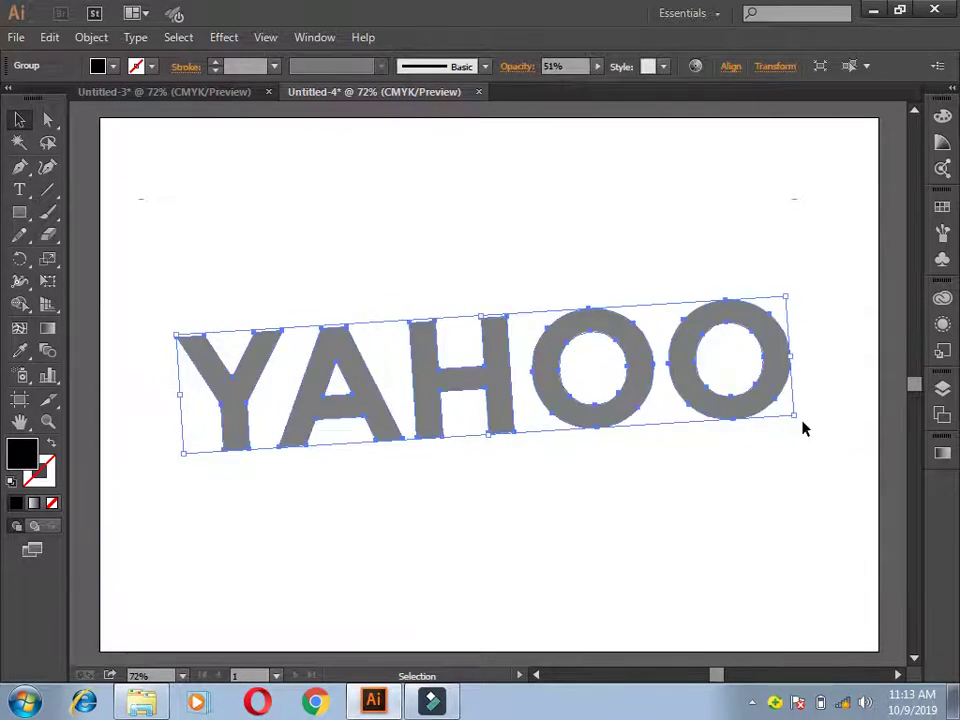
click(755, 523)
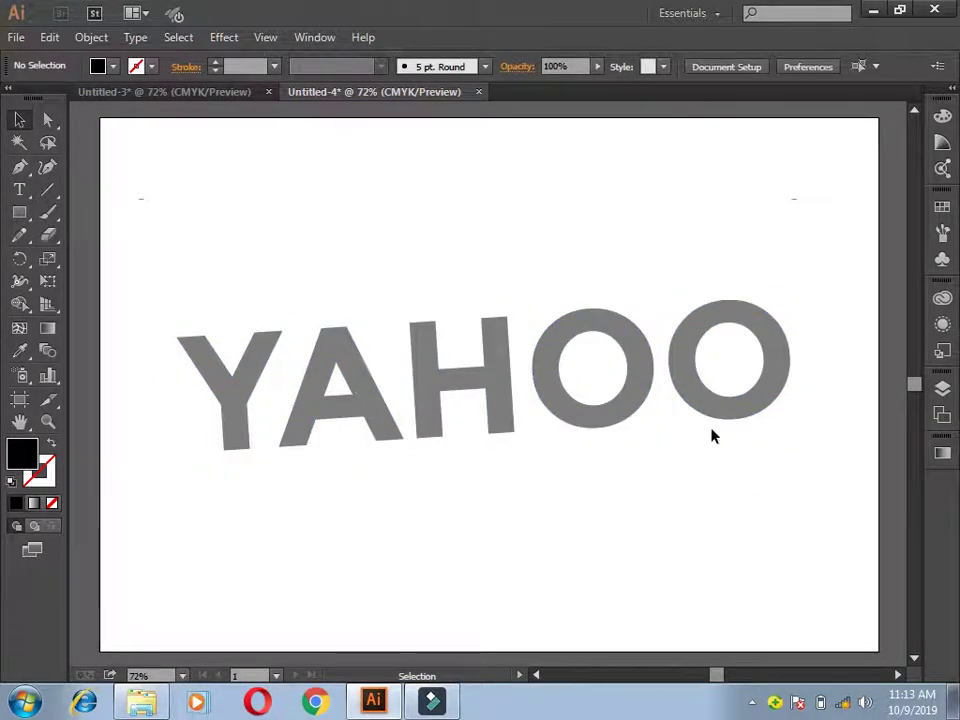
mouse_move(141, 280)
mouse_down()
mouse_move(470, 471)
mouse_move(707, 510)
mouse_move(838, 488)
mouse_up()
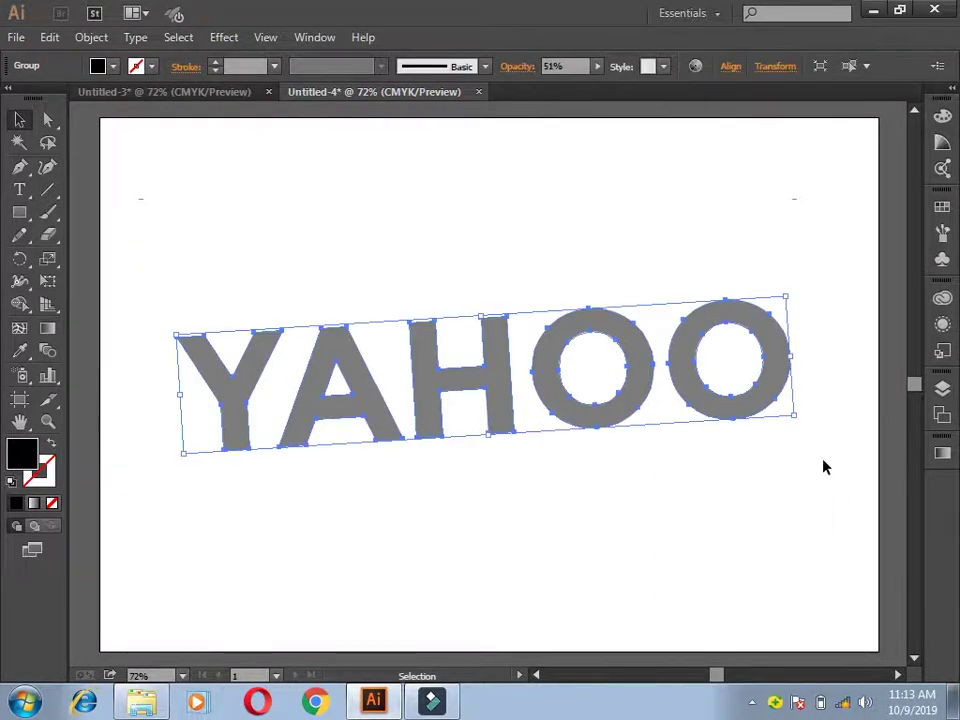
click(729, 546)
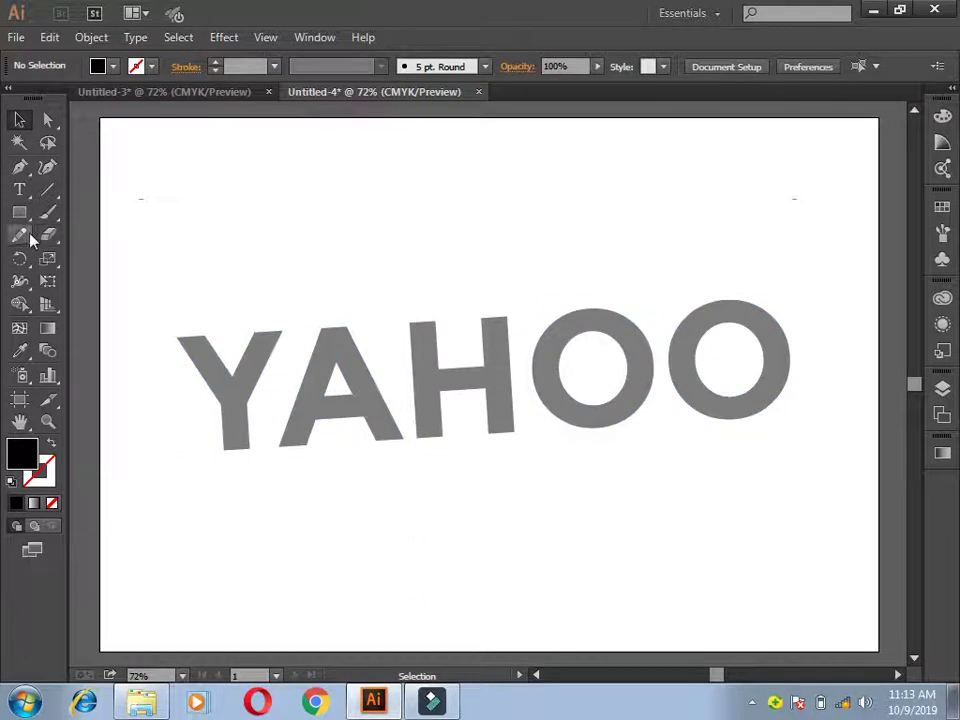
- Draw a wide black rectangle over the top half of YAHOO and select it
mouse_move(22, 214)
mouse_down()
mouse_move(136, 213)
mouse_move(752, 340)
mouse_move(812, 379)
mouse_up()
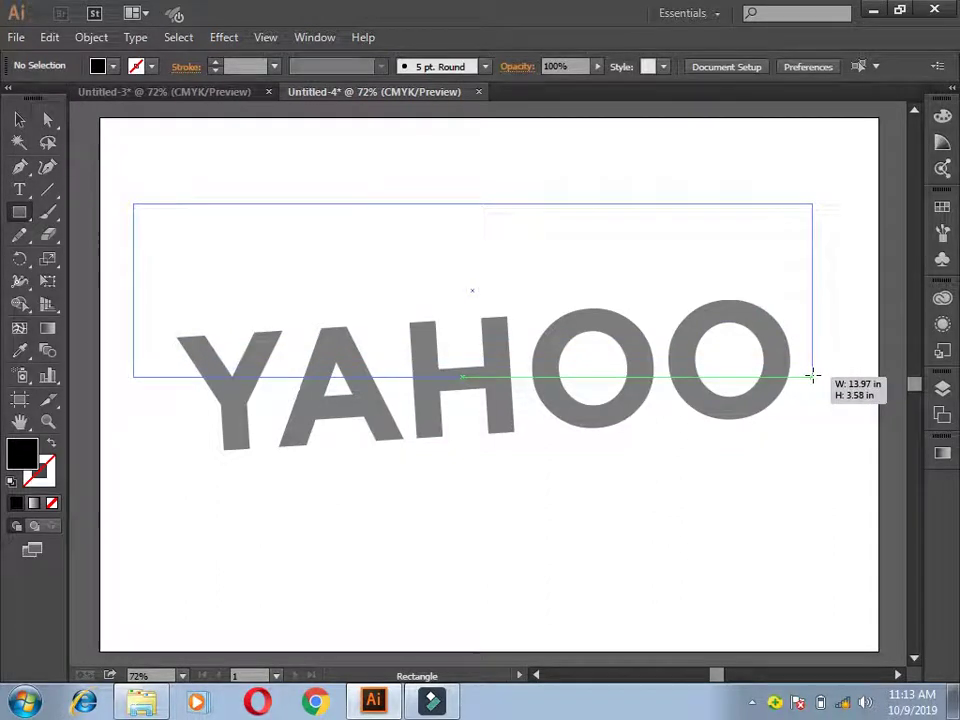
drag(812, 376, 815, 374)
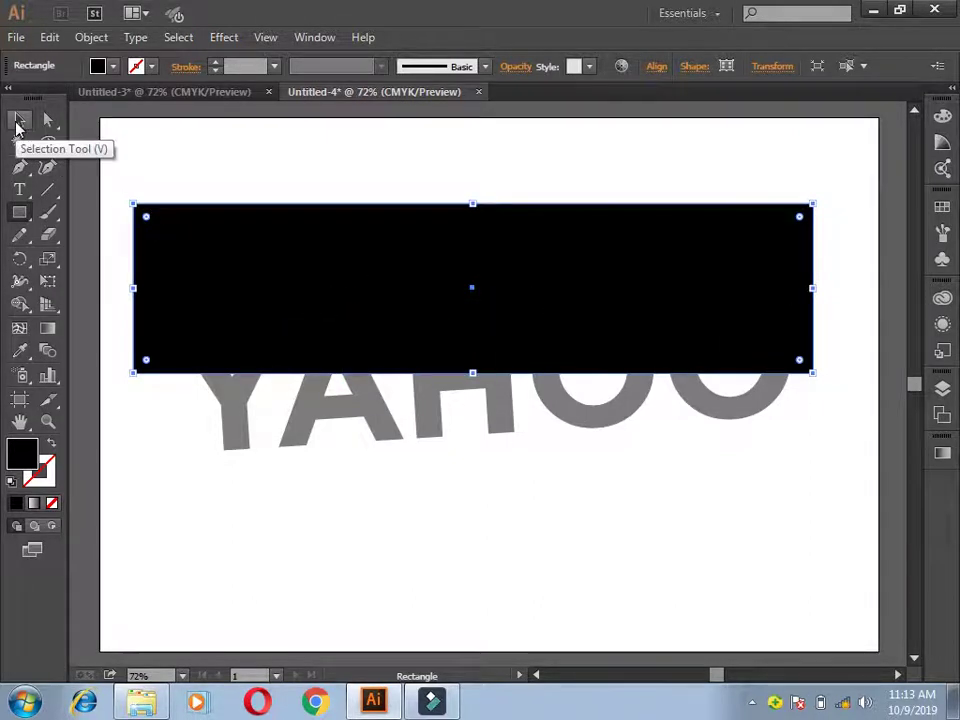
click(17, 121)
click(342, 252)
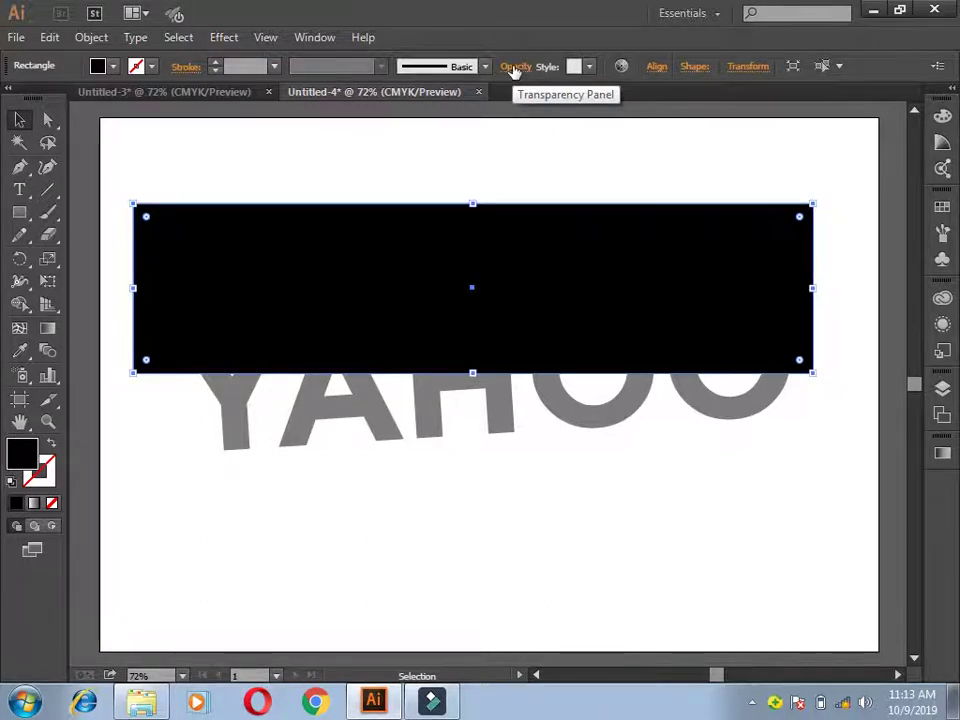
- Lower the black rectangle's opacity to 51% from the Control bar
click(510, 68)
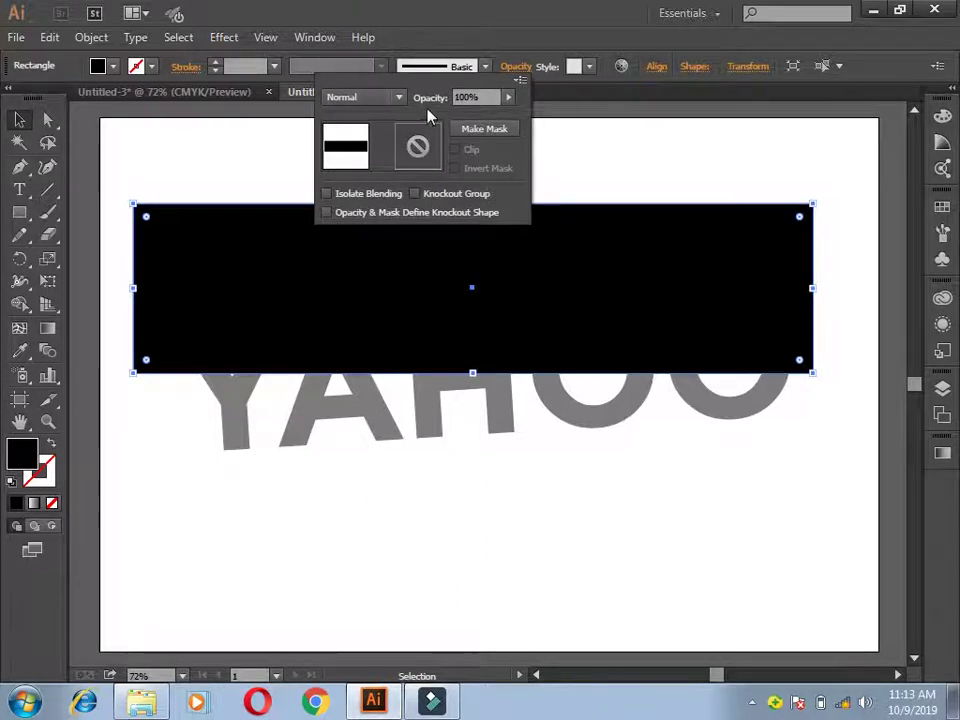
click(509, 100)
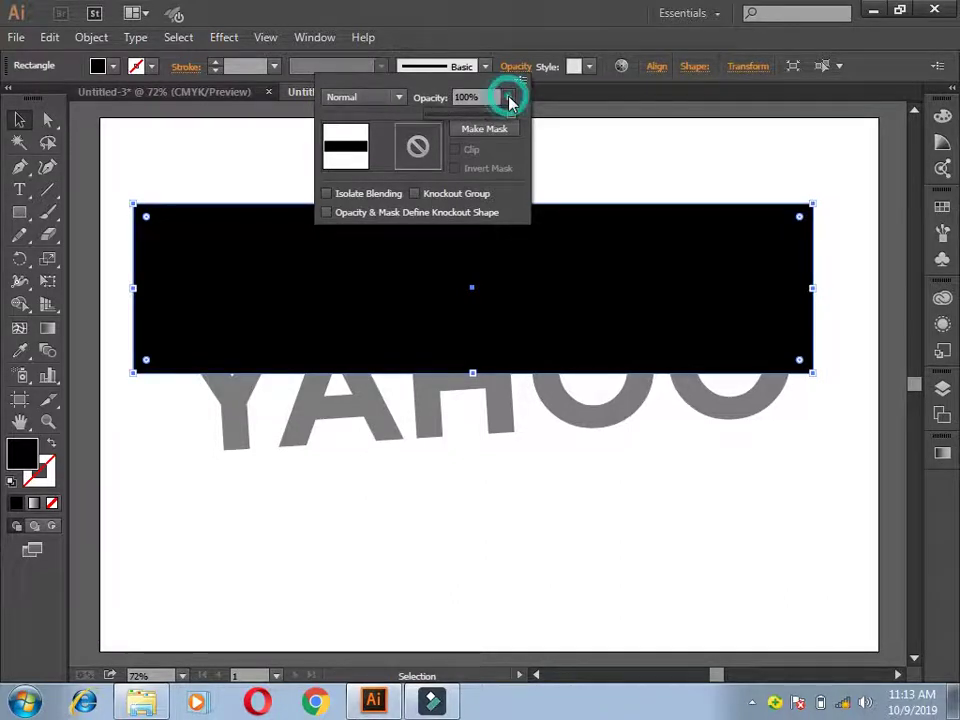
click(509, 116)
drag(509, 118, 469, 120)
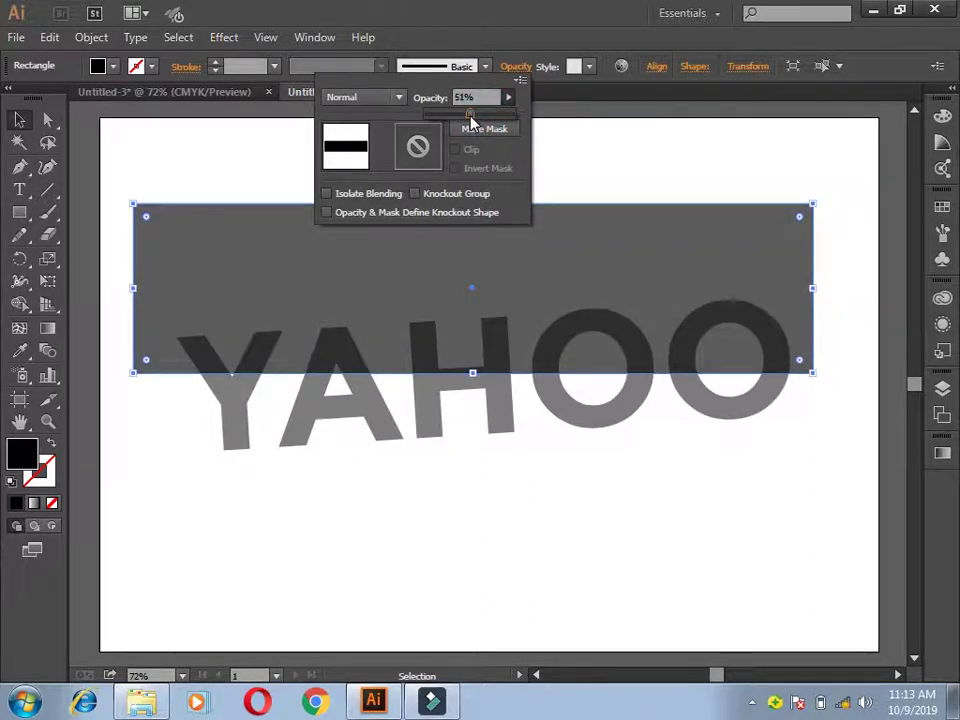
click(563, 155)
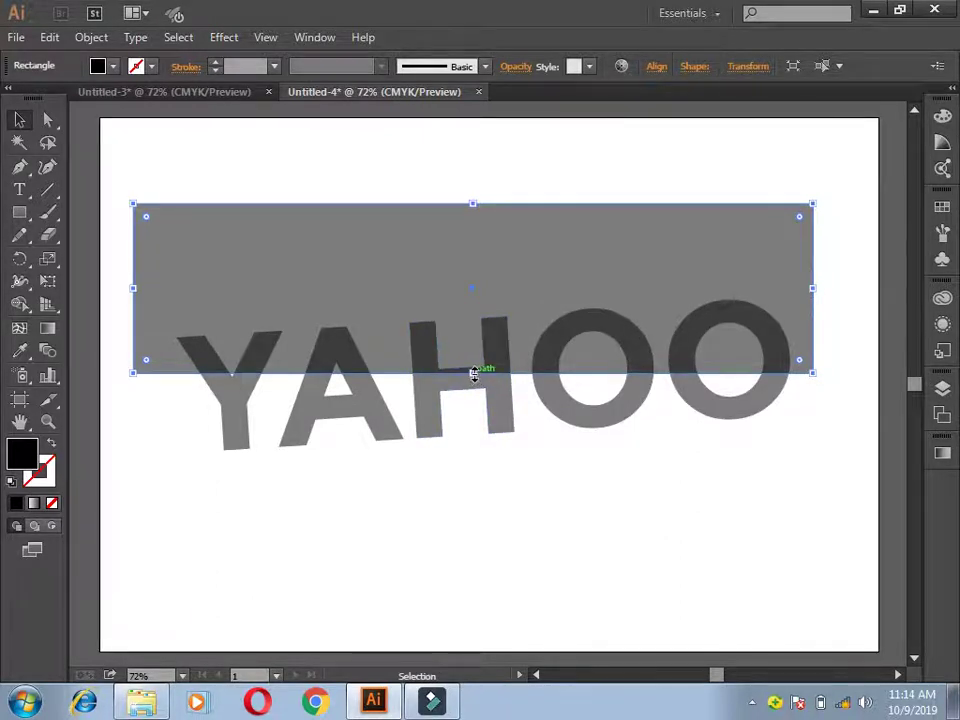
- Set the rectangle's bottom edge at the letters' midline, then select rectangle and letters together
drag(474, 373, 474, 396)
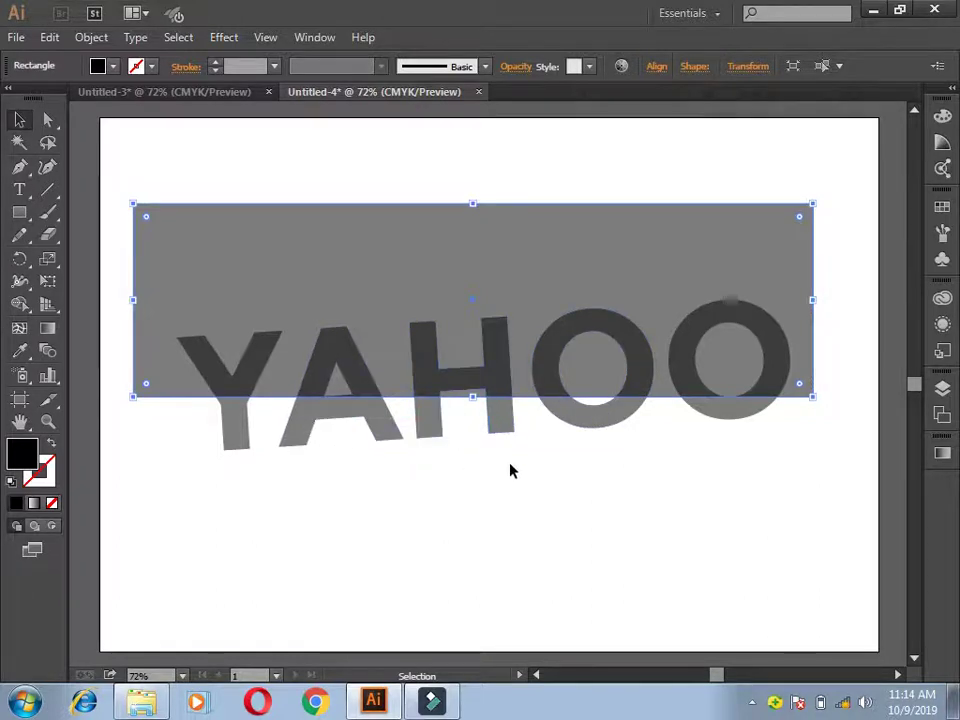
drag(474, 396, 472, 374)
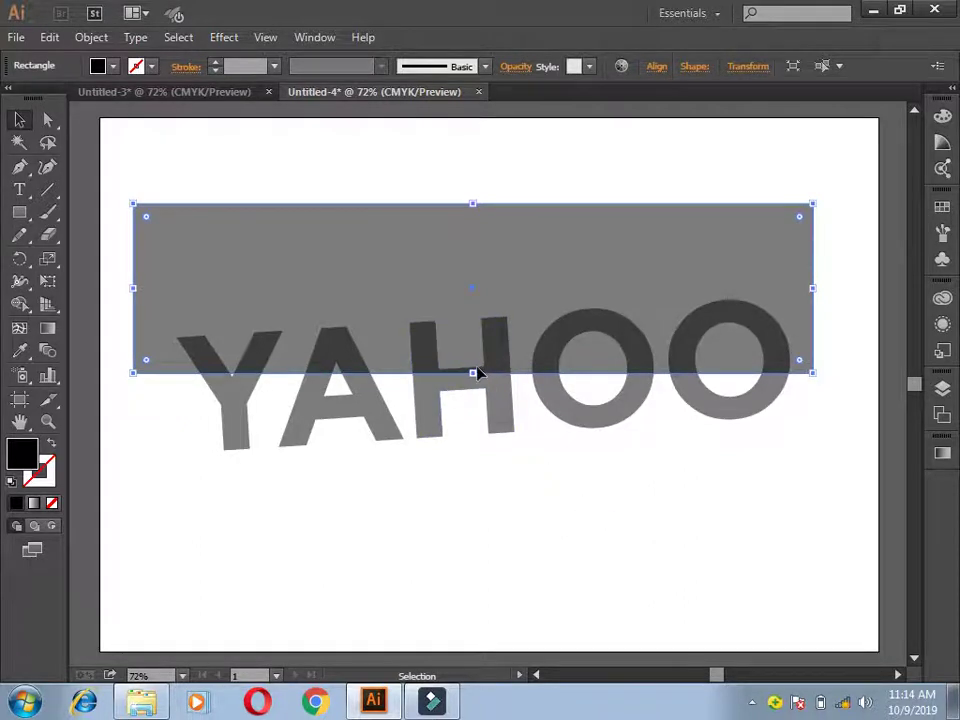
drag(474, 372, 475, 377)
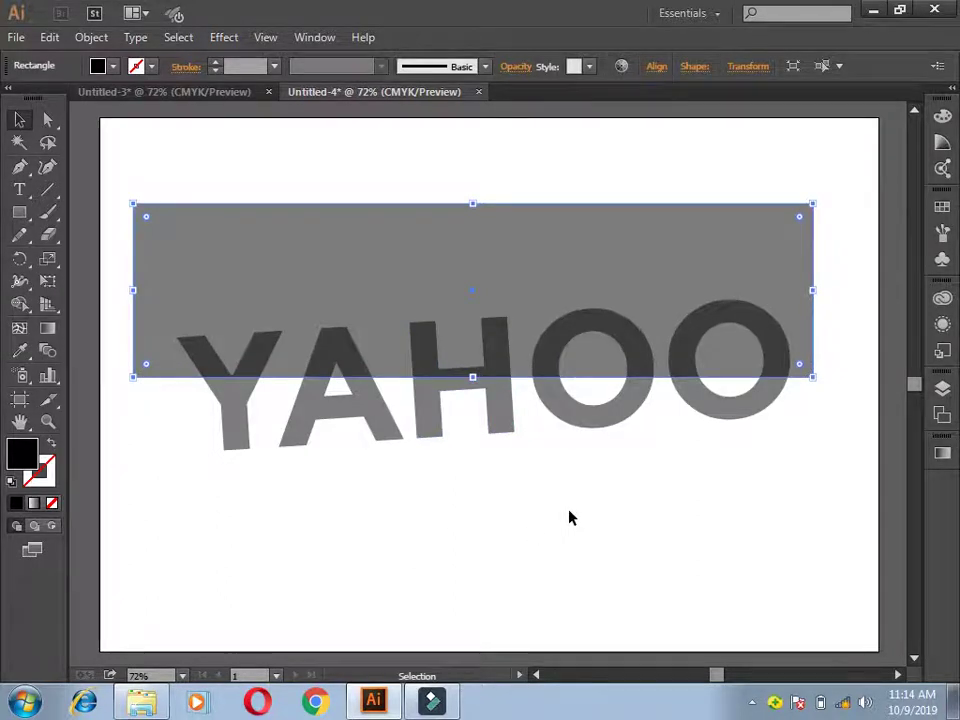
mouse_move(116, 172)
mouse_down()
mouse_move(753, 456)
mouse_move(840, 457)
mouse_up()
- With rectangle and letters selected, pan up slightly and choose the Shape Builder Tool
drag(513, 380, 686, 405)
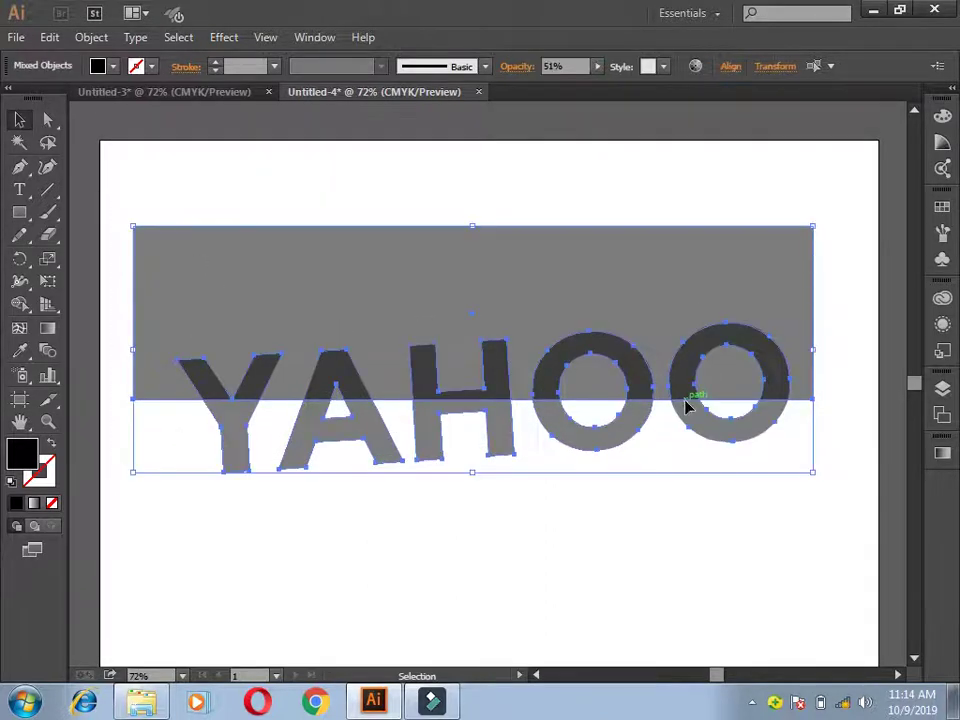
key(space)
click(588, 537)
drag(588, 537, 588, 517)
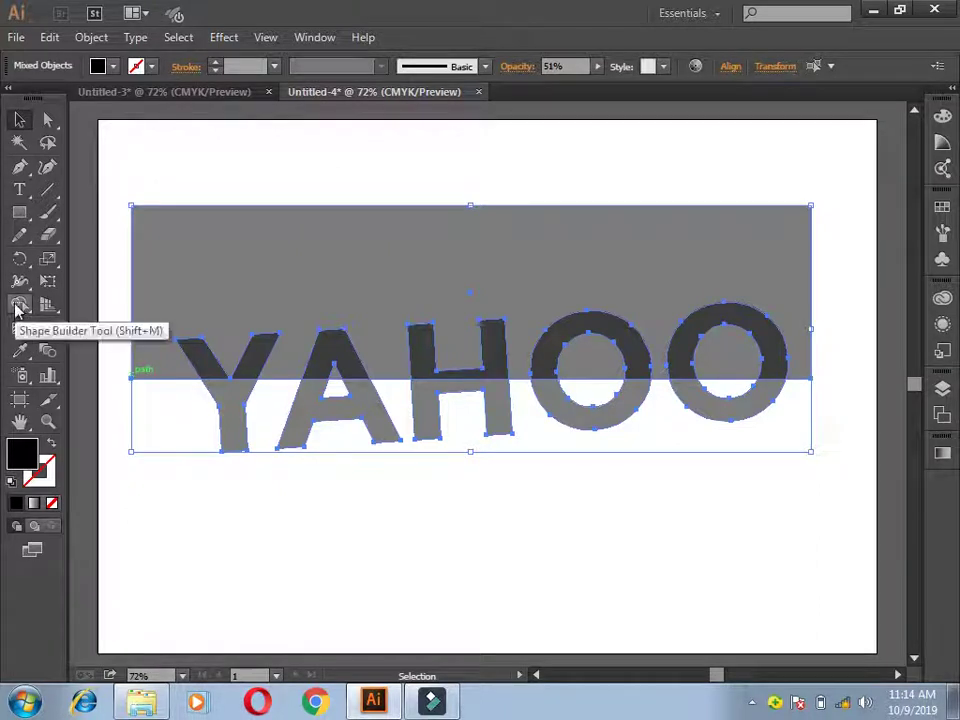
drag(17, 310, 126, 312)
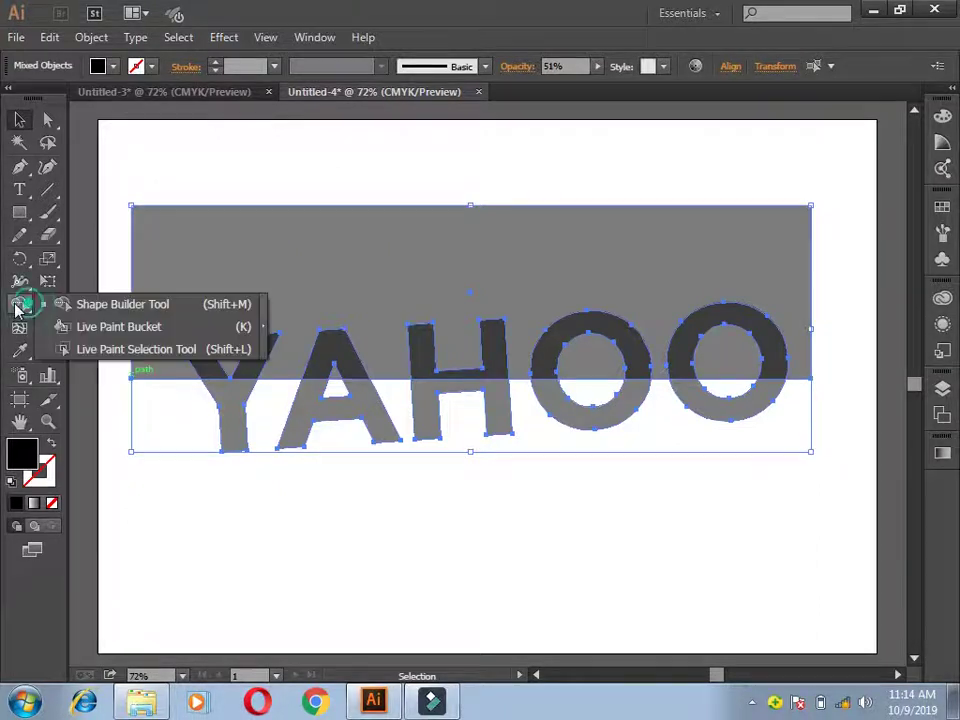
click(129, 313)
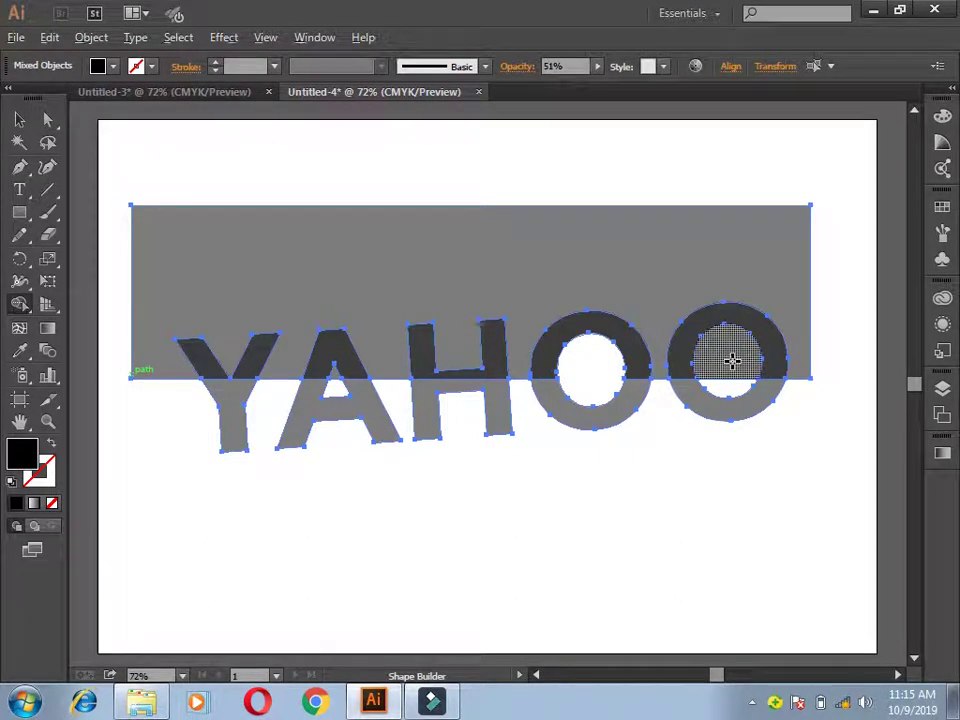
- Delete the rectangle pieces in the second O's hole, the A's counter, and above the letters
drag(732, 360, 734, 390)
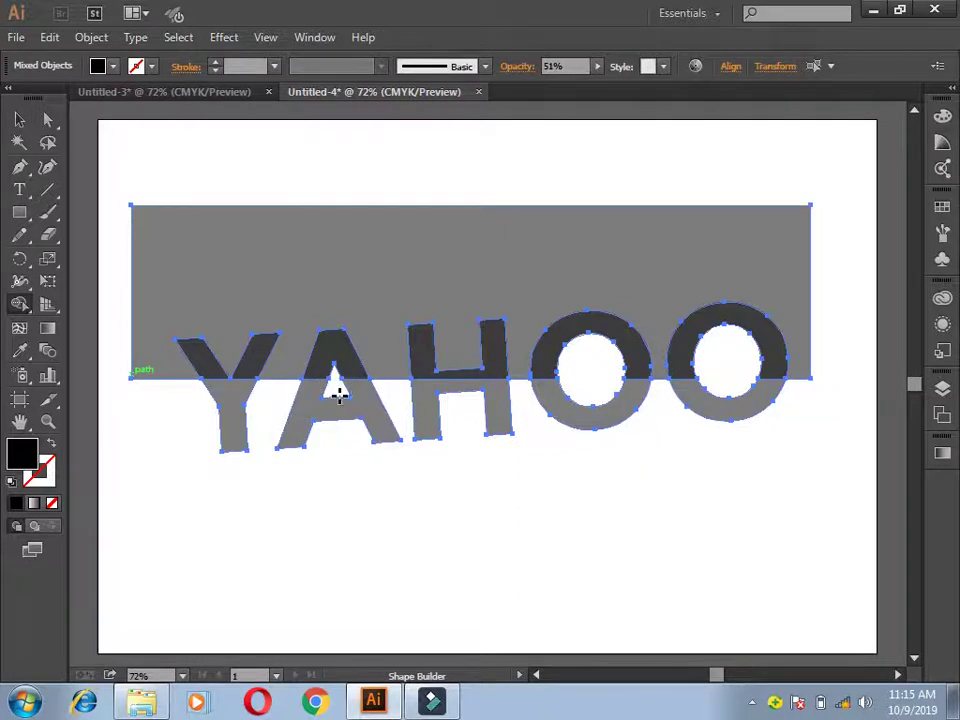
alt+click(336, 390)
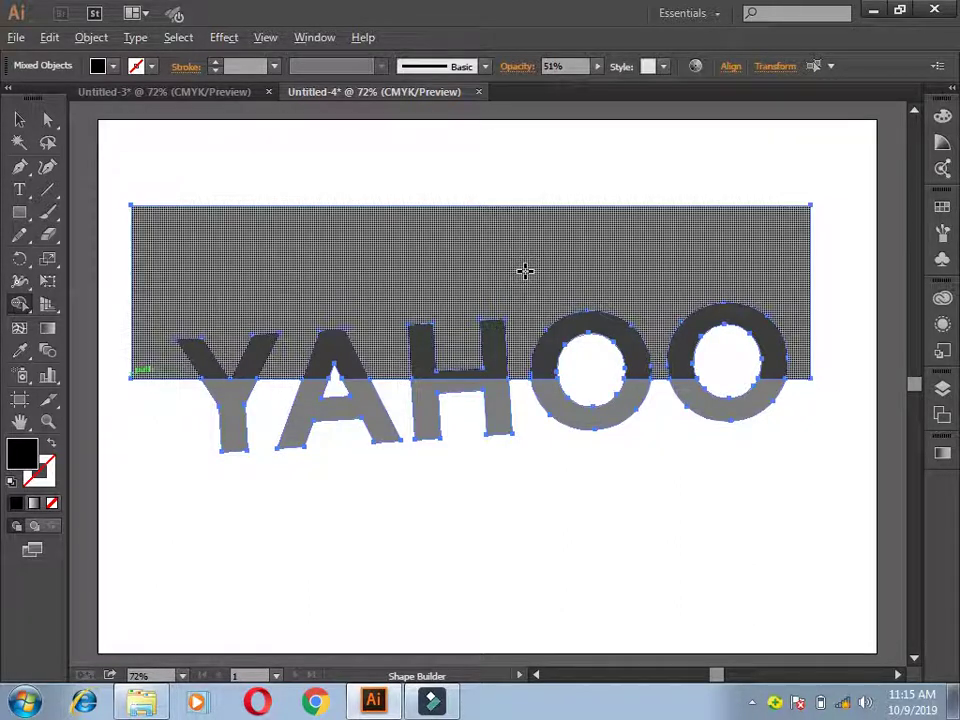
click(525, 270)
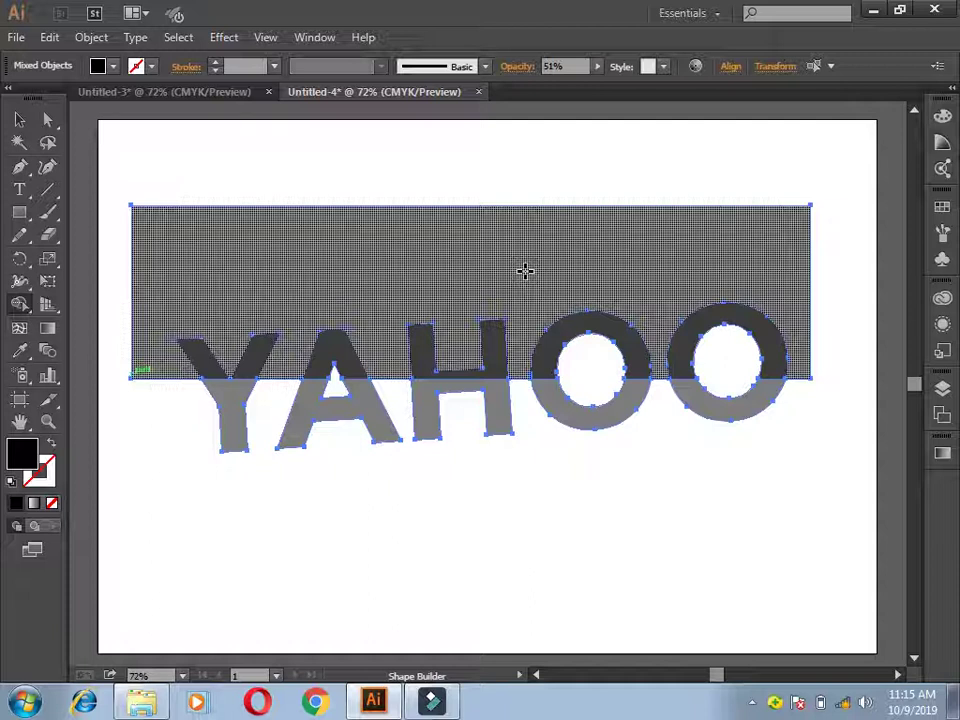
alt+click(525, 270)
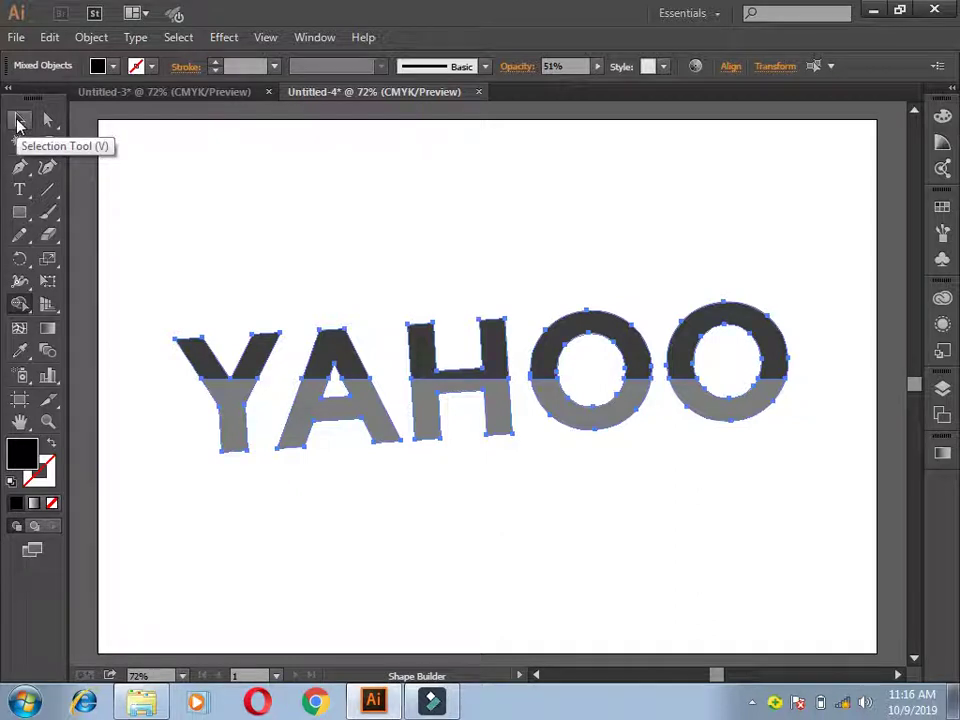
click(20, 121)
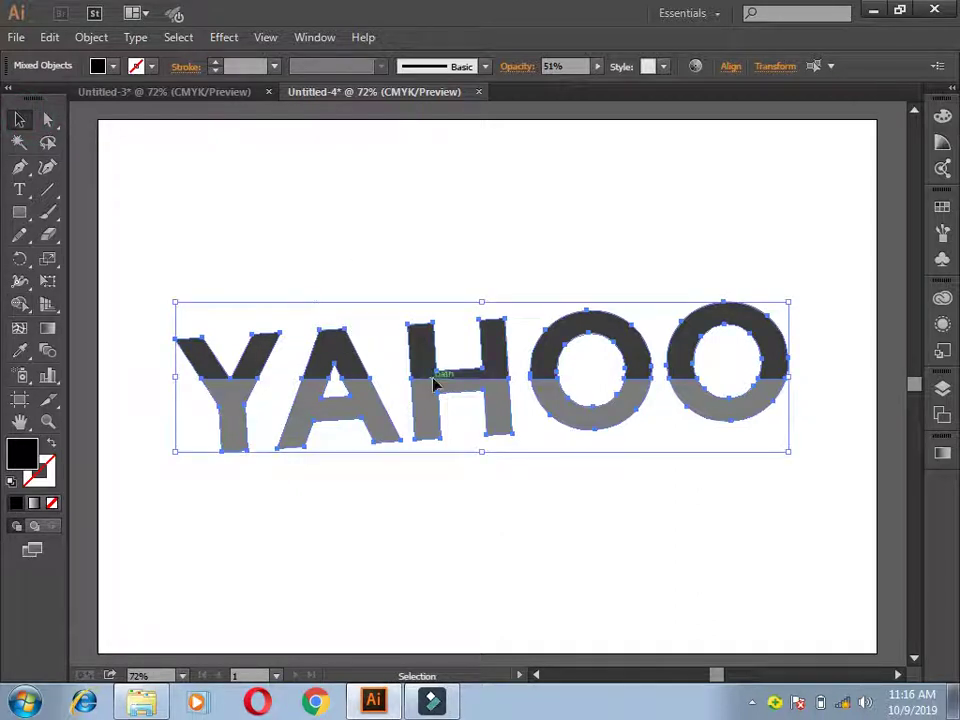
click(516, 245)
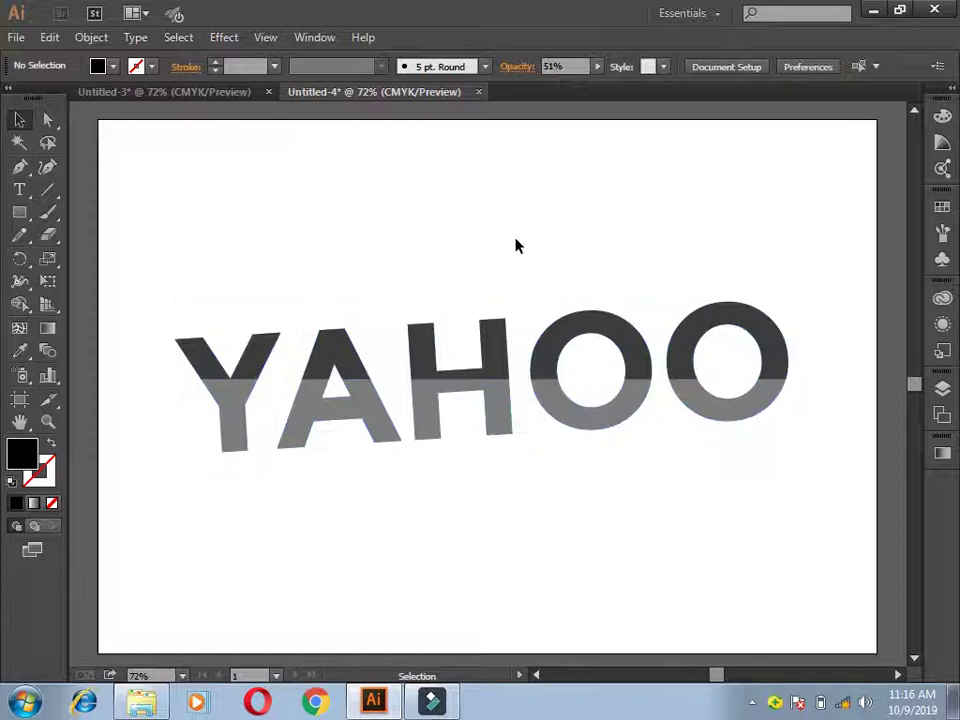
drag(149, 262, 823, 495)
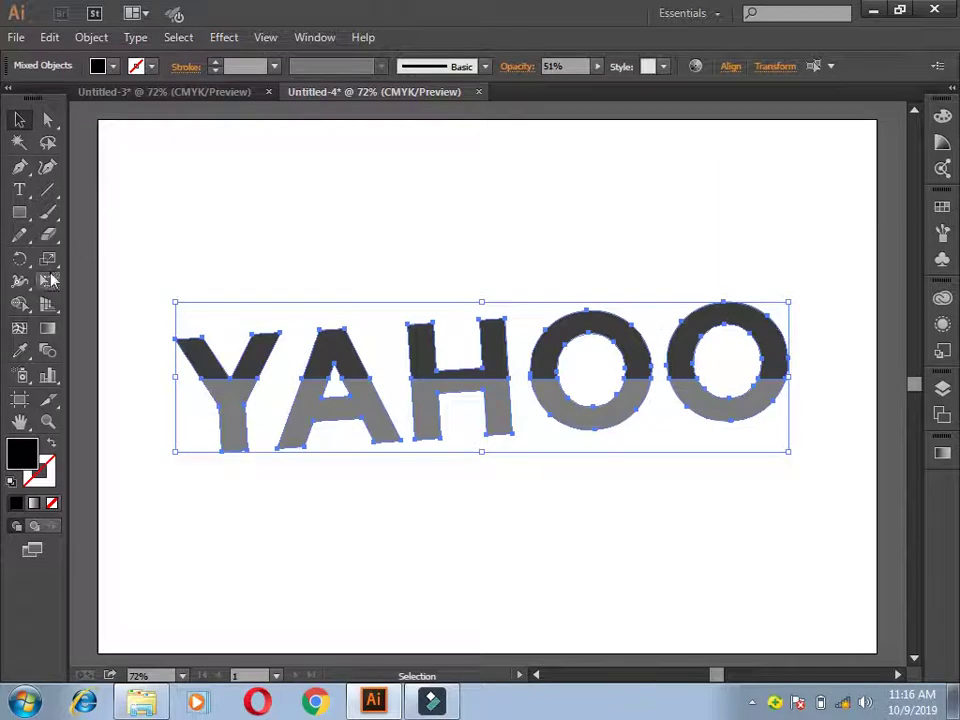
click(20, 305)
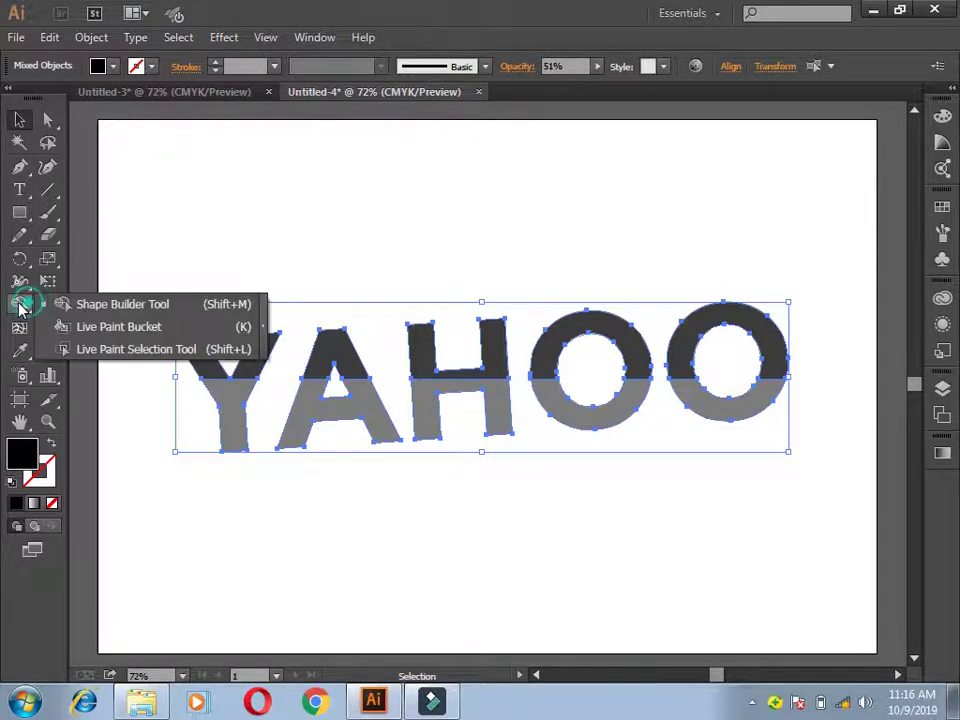
click(112, 312)
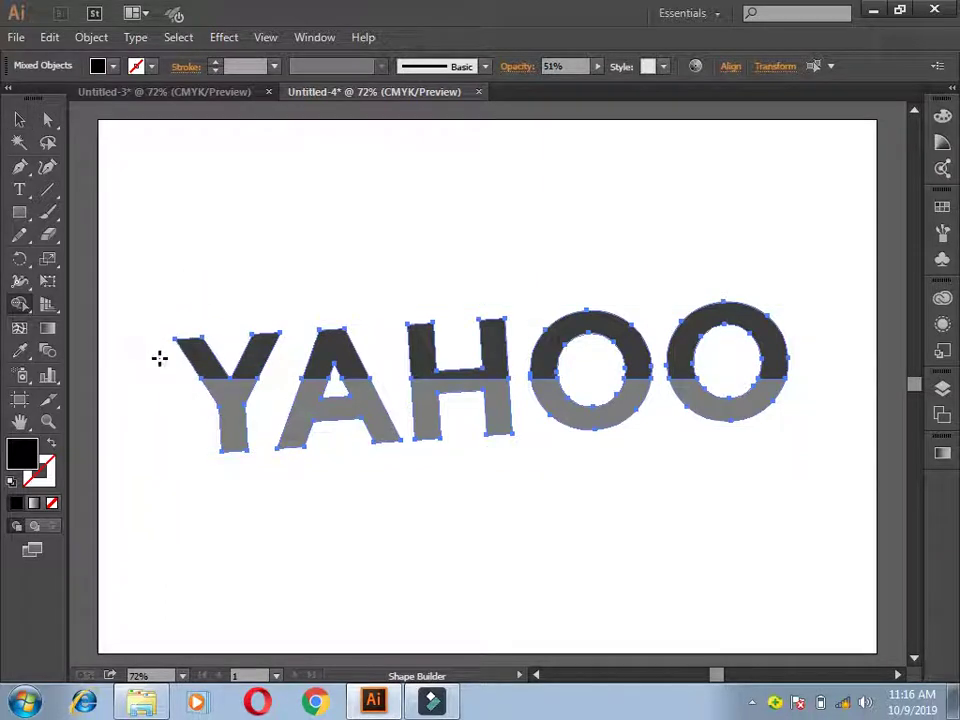
mouse_move(169, 364)
mouse_down()
mouse_move(369, 336)
mouse_move(500, 340)
mouse_move(621, 317)
mouse_move(680, 338)
mouse_move(709, 318)
mouse_move(694, 324)
mouse_up()
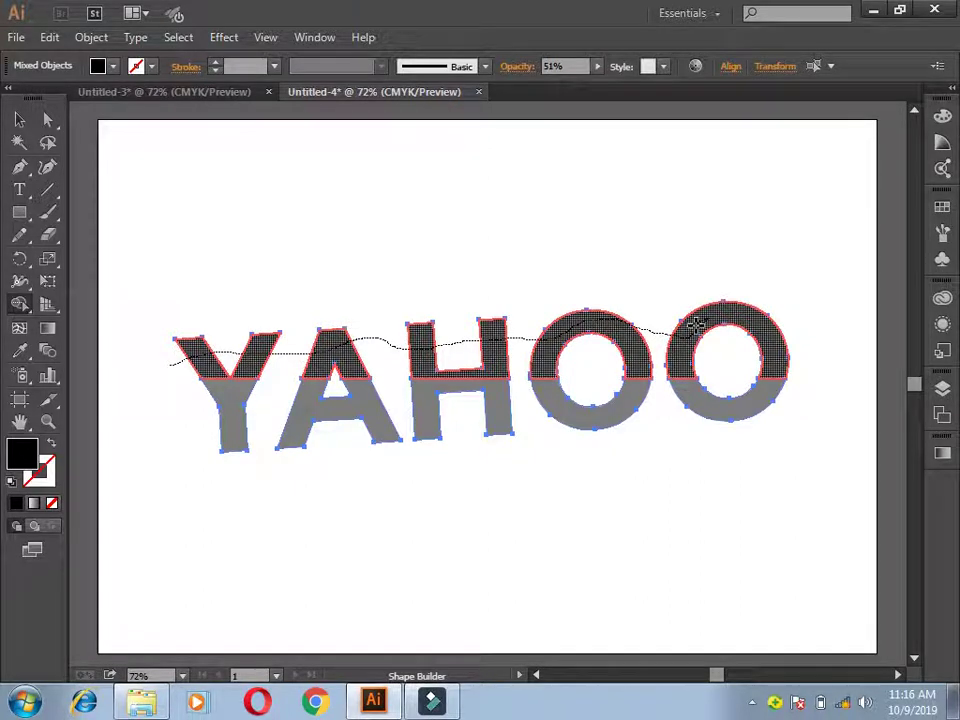
mouse_move(696, 322)
mouse_down()
mouse_move(721, 341)
mouse_move(793, 316)
mouse_move(742, 334)
mouse_up()
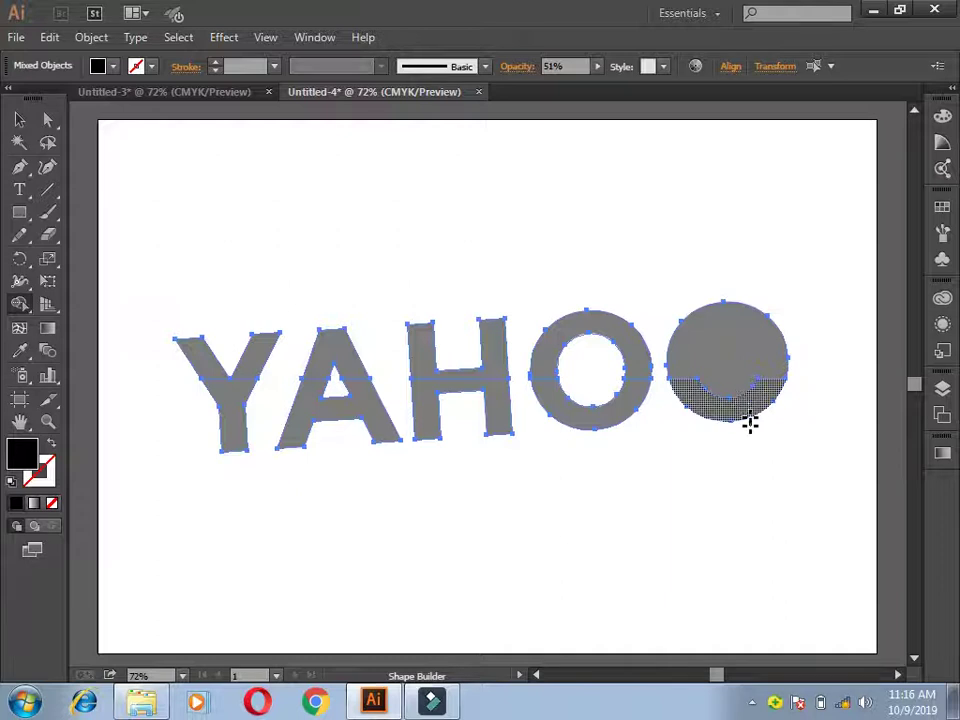
- Redo the merge: fuse all YAHOO upper pieces into one grey shape, lower pieces into another
key(ctrl+z)
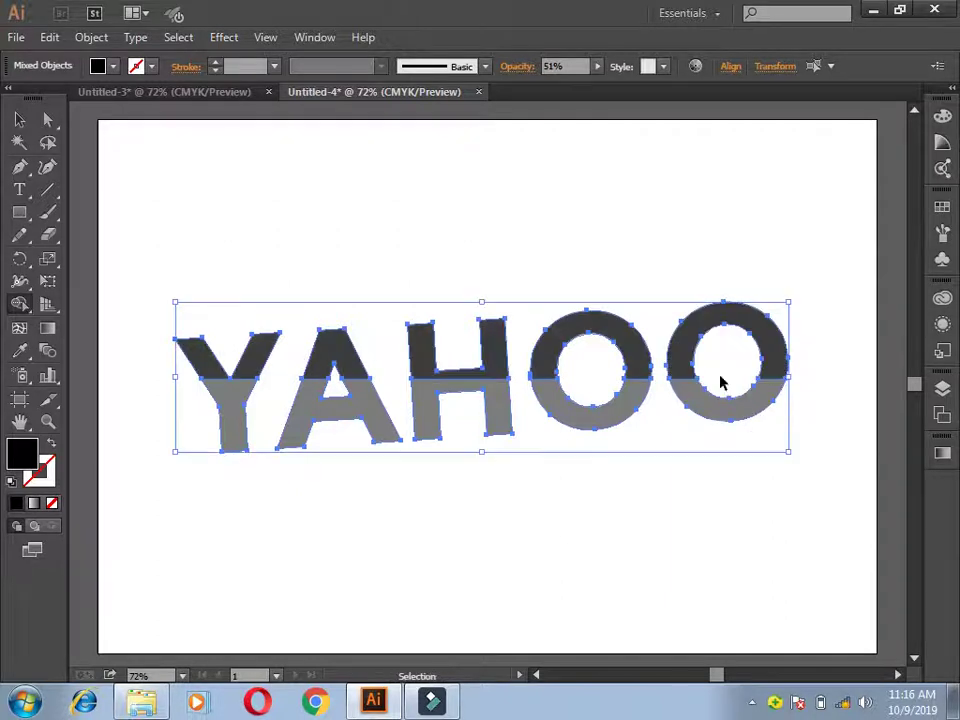
mouse_move(155, 360)
mouse_down()
mouse_move(439, 328)
mouse_move(692, 317)
mouse_move(787, 297)
mouse_up()
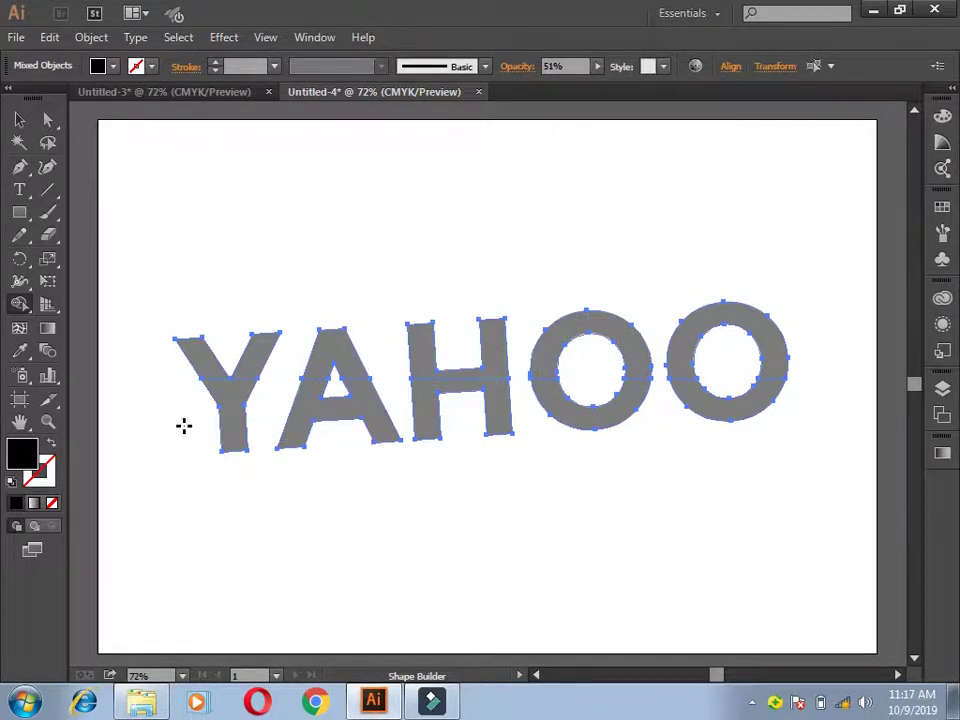
mouse_move(184, 425)
mouse_down()
mouse_move(440, 425)
mouse_move(797, 405)
mouse_up()
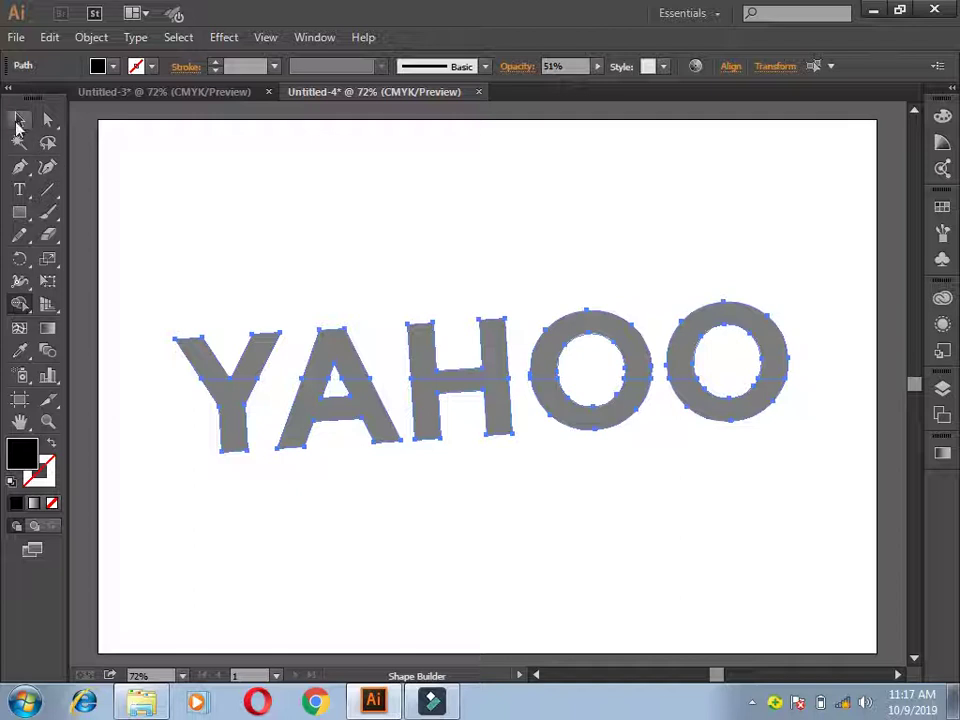
click(19, 120)
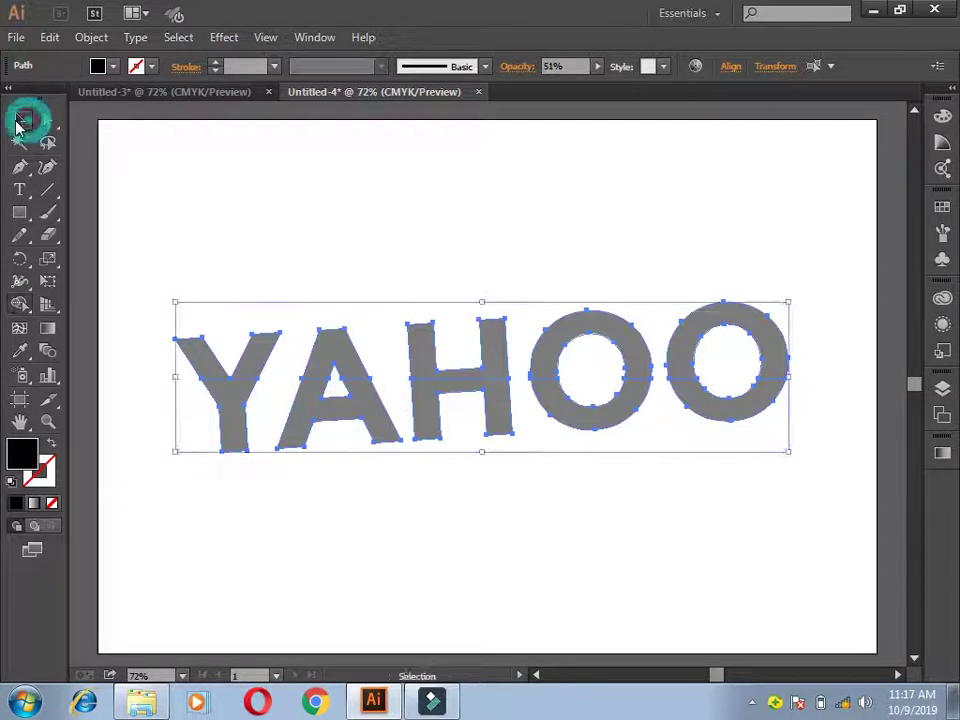
click(274, 270)
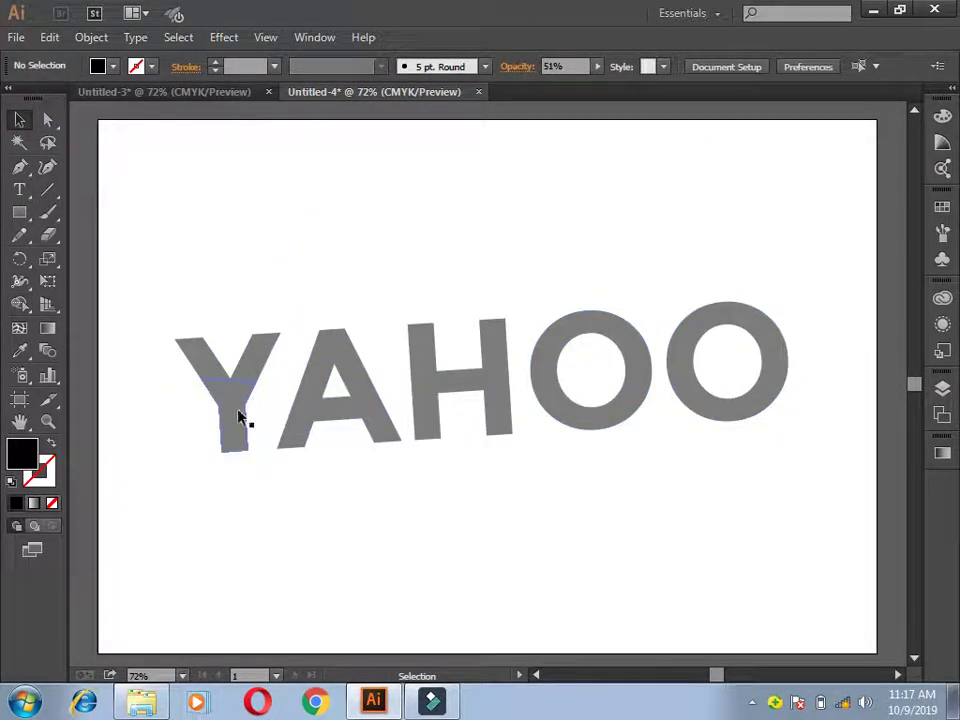
drag(236, 410, 240, 426)
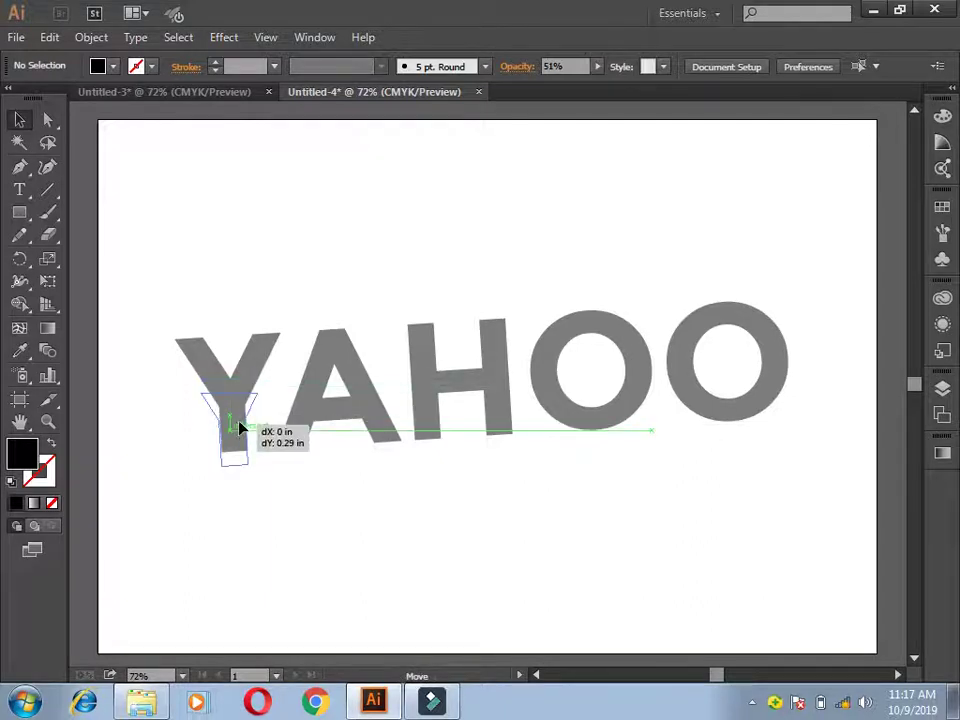
drag(306, 421, 310, 436)
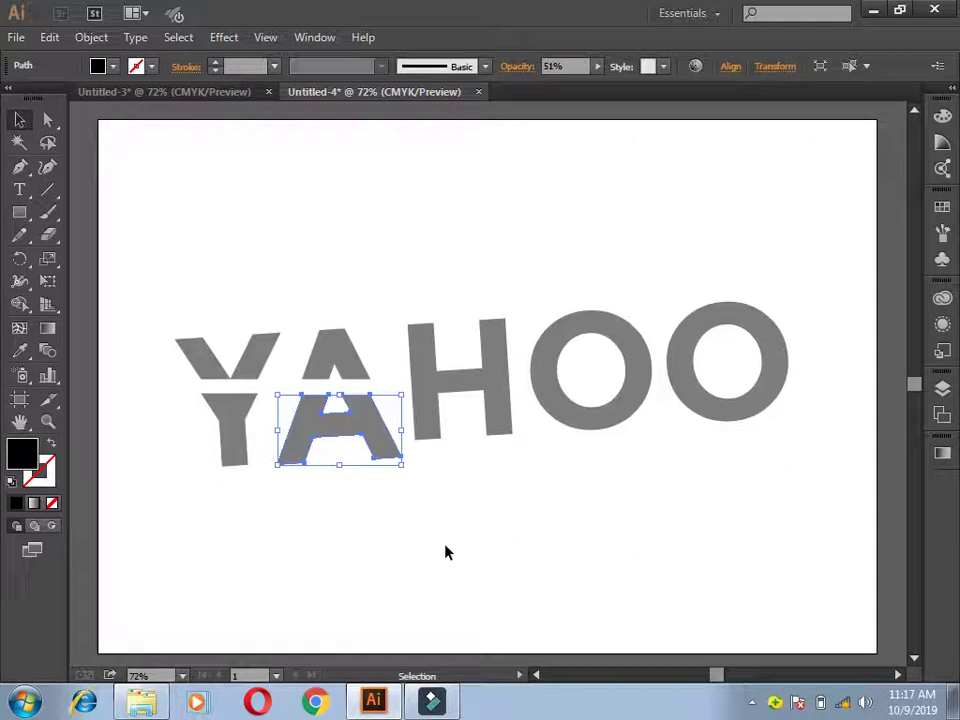
key(ctrl+z)
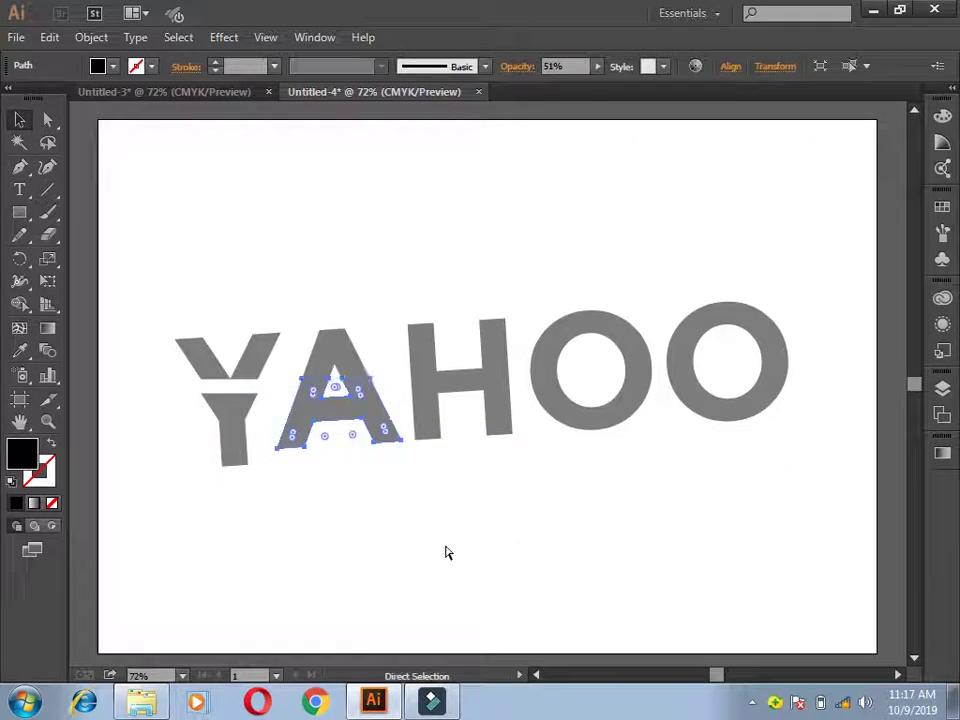
key(ctrl+z)
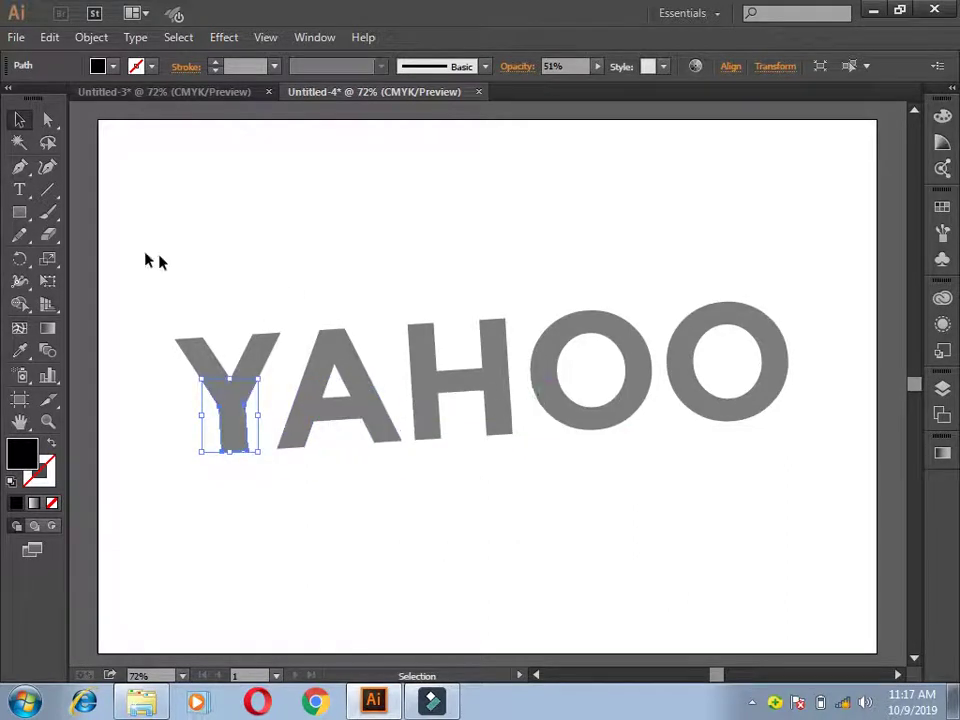
drag(138, 260, 150, 281)
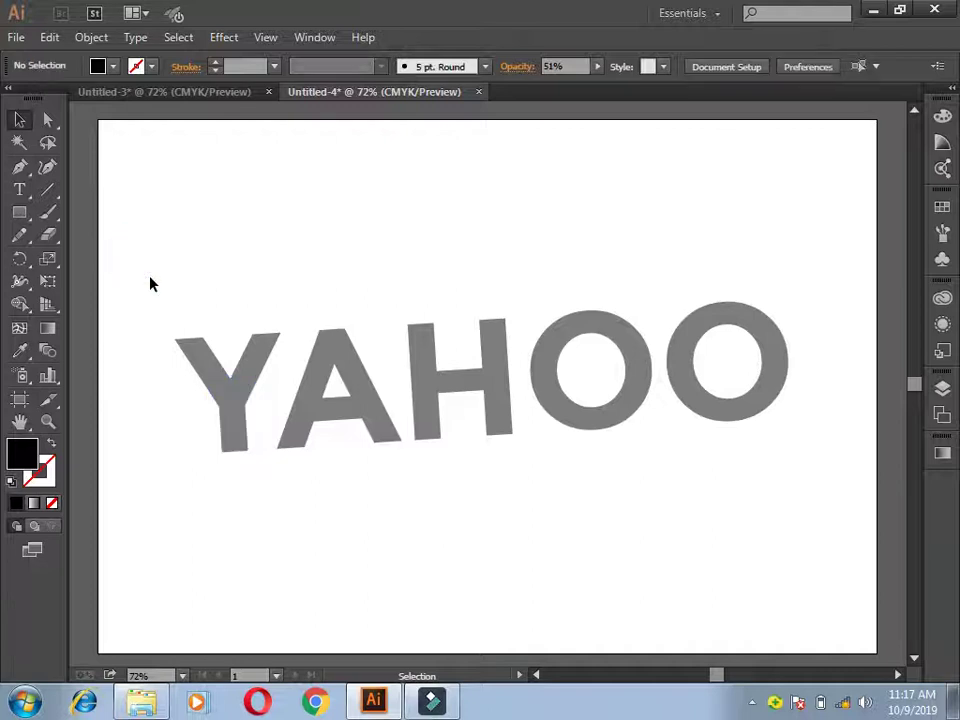
mouse_move(181, 425)
mouse_down()
mouse_move(589, 424)
mouse_move(671, 407)
mouse_move(756, 424)
mouse_move(787, 408)
mouse_up()
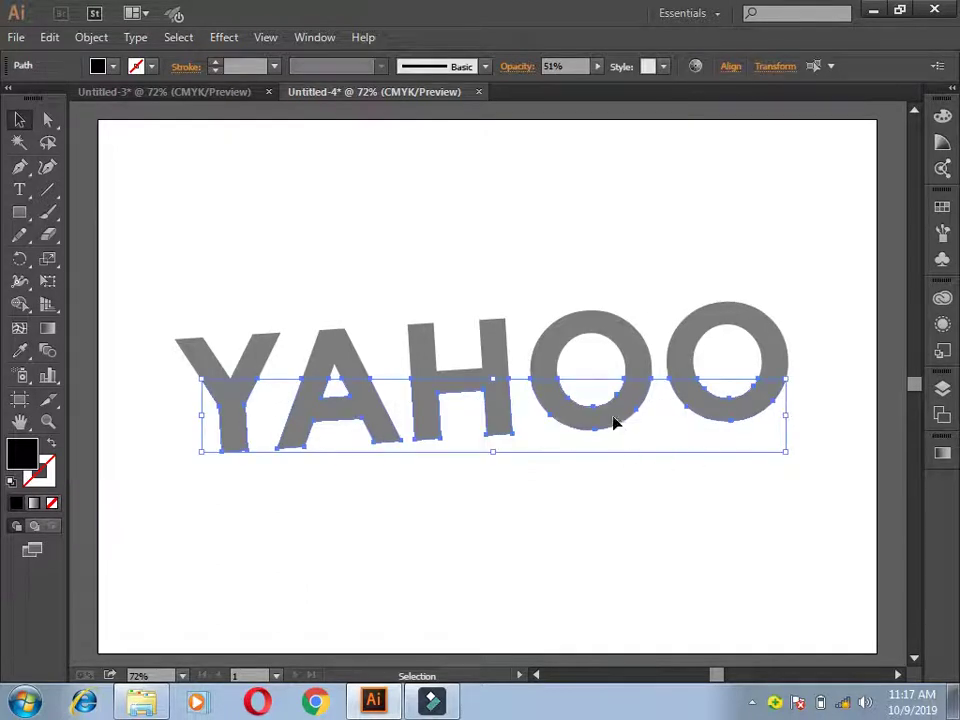
key(ctrl+z)
key(ctrl+z)
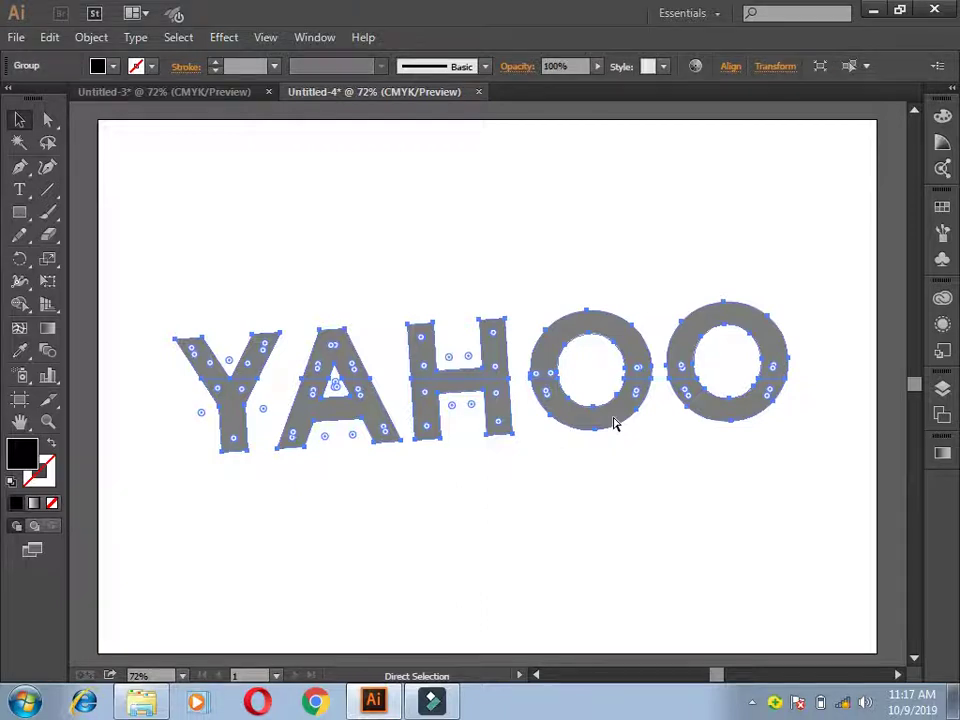
key(v)
drag(613, 421, 612, 432)
key(a)
key(v)
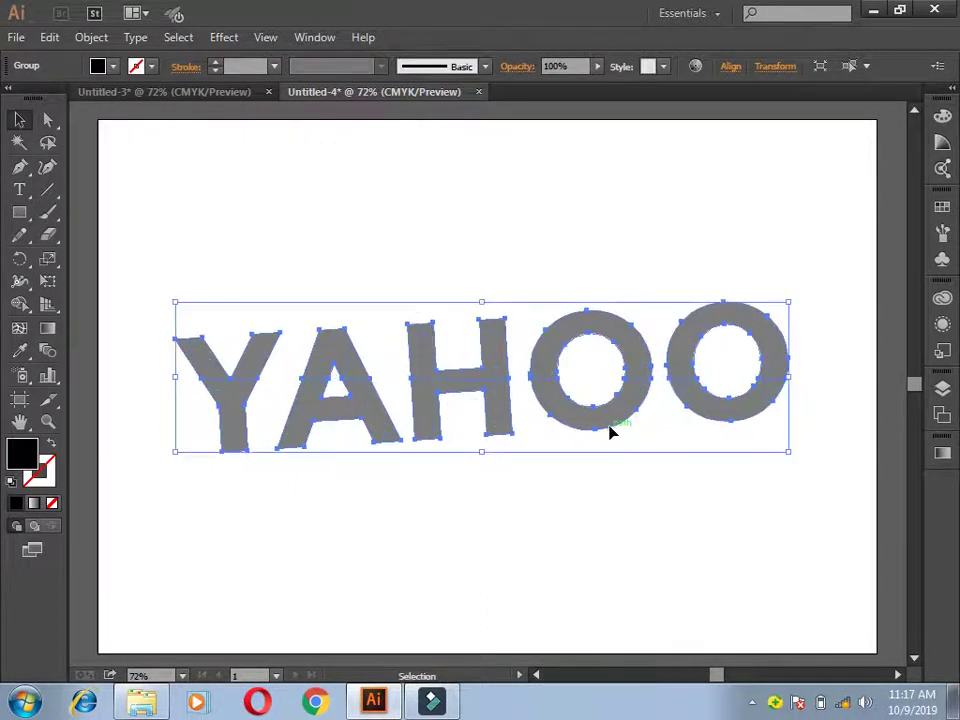
click(595, 507)
key(ctrl+a)
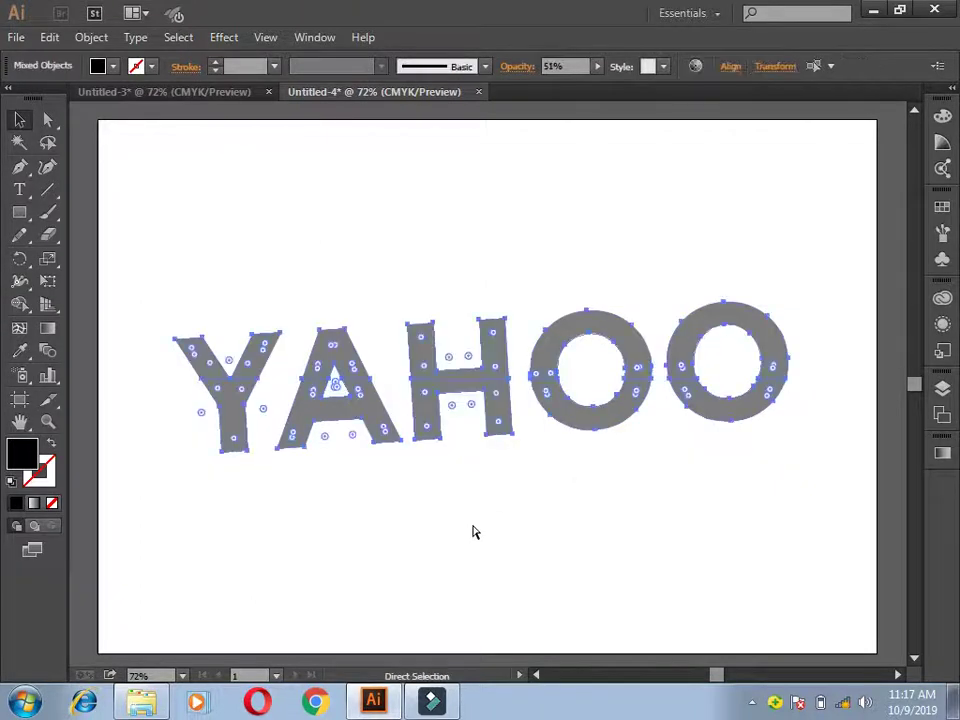
click(350, 527)
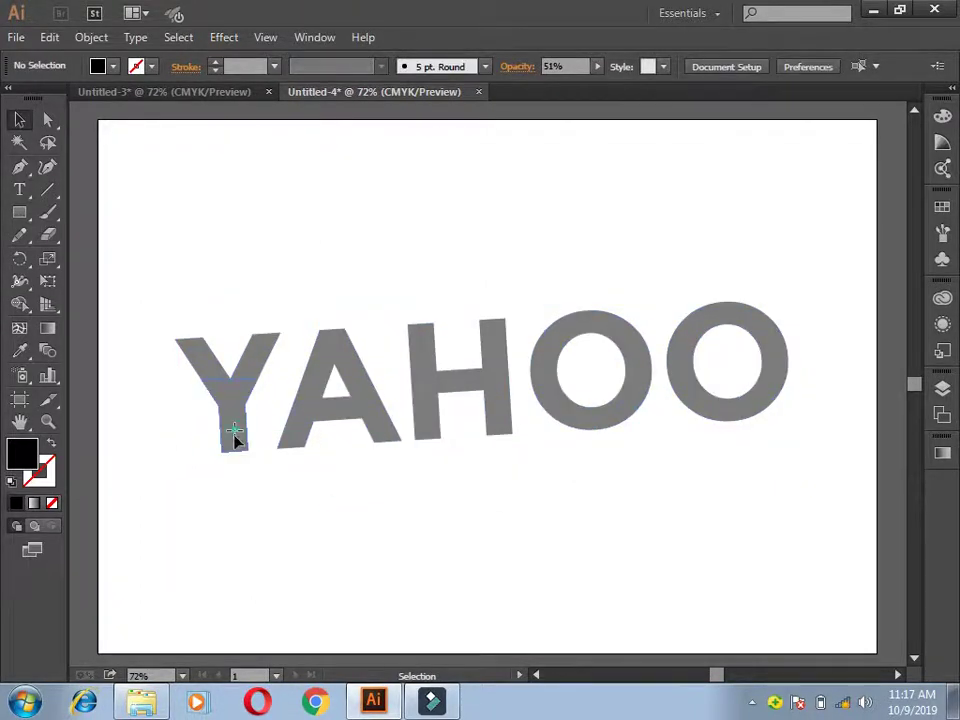
drag(234, 436, 234, 453)
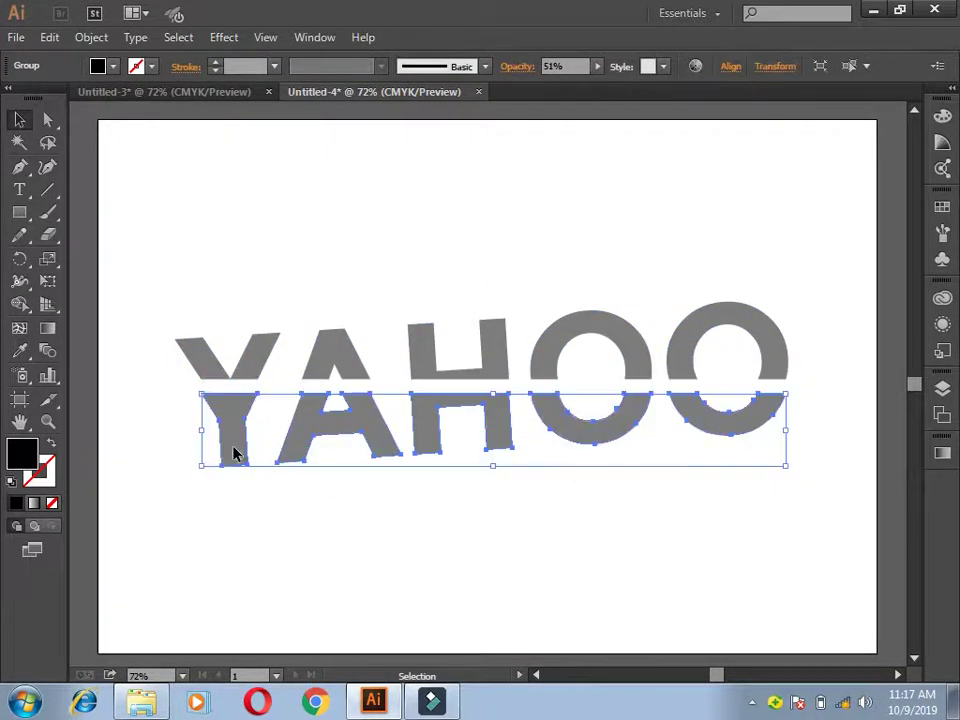
click(476, 536)
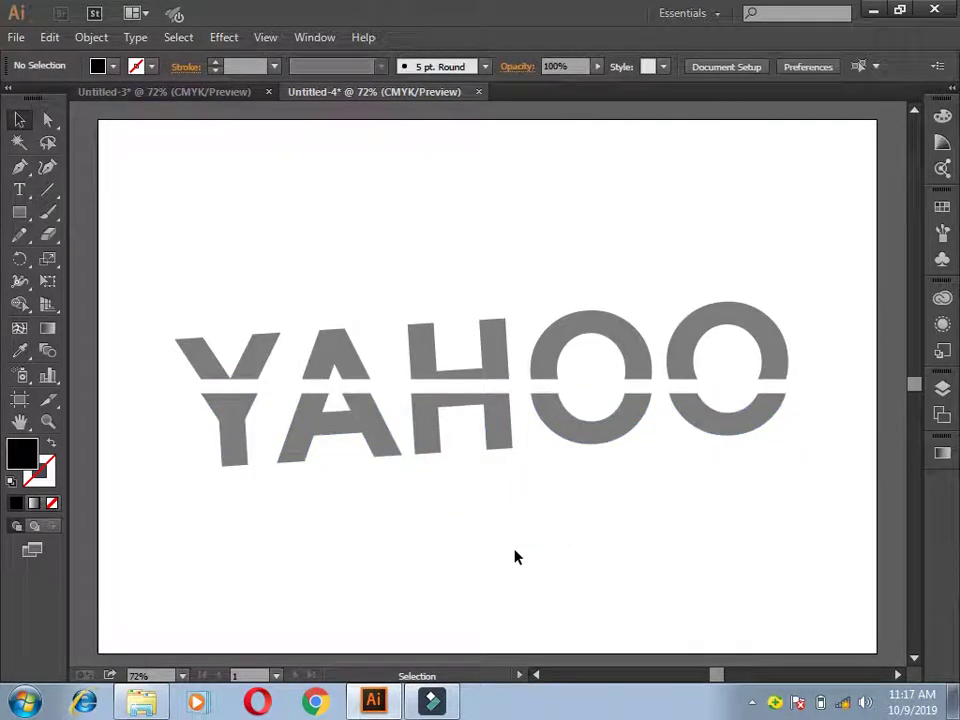
key(ctrl+z)
click(193, 494)
- Select the lower letter halves and try a leftward shift, then undo it
mouse_move(184, 444)
mouse_down()
mouse_move(726, 401)
mouse_move(796, 418)
mouse_up()
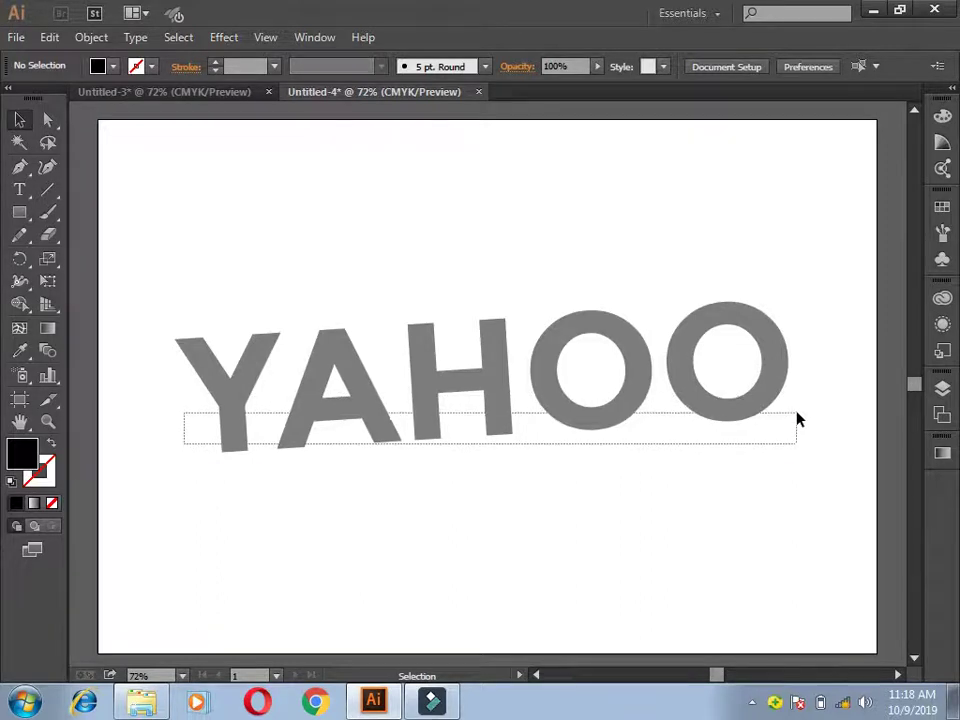
drag(796, 418, 796, 418)
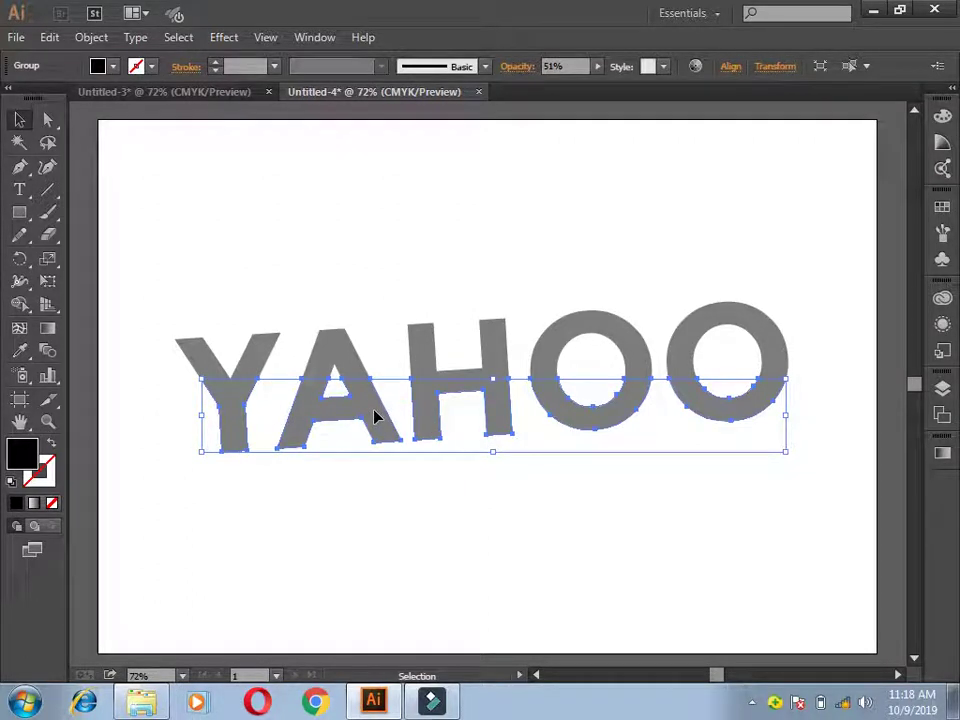
shift+click(375, 417)
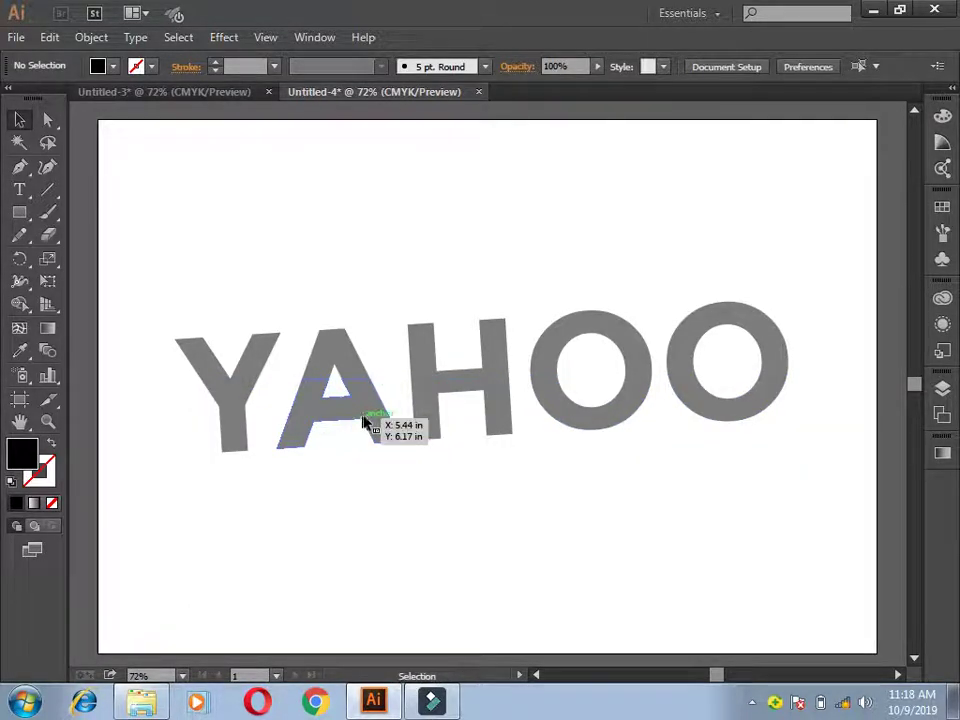
click(318, 487)
drag(169, 432, 770, 395)
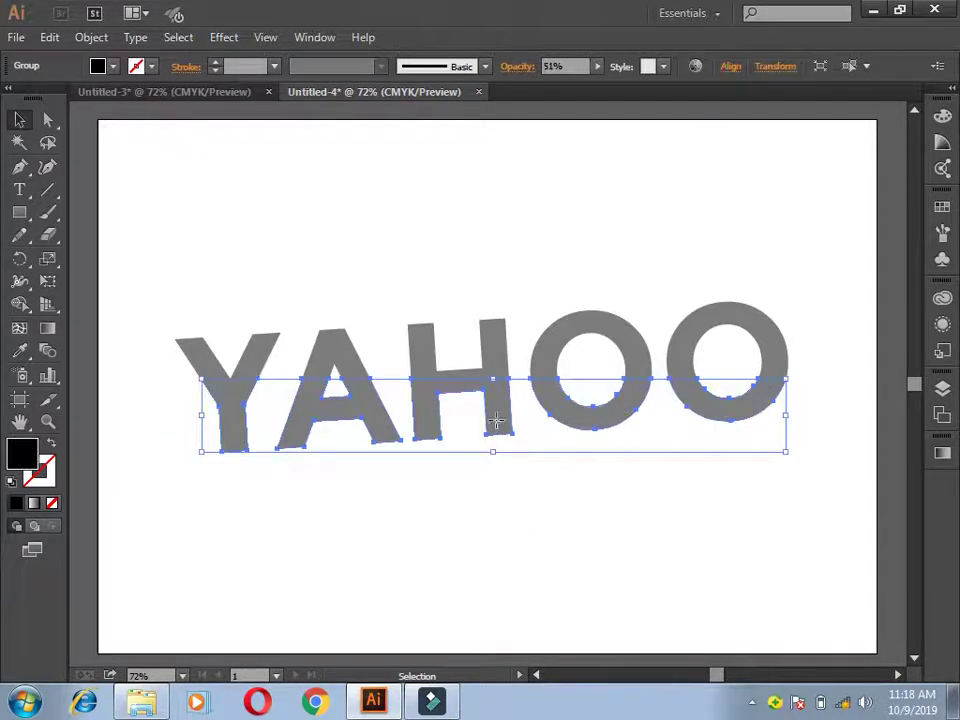
drag(496, 421, 484, 428)
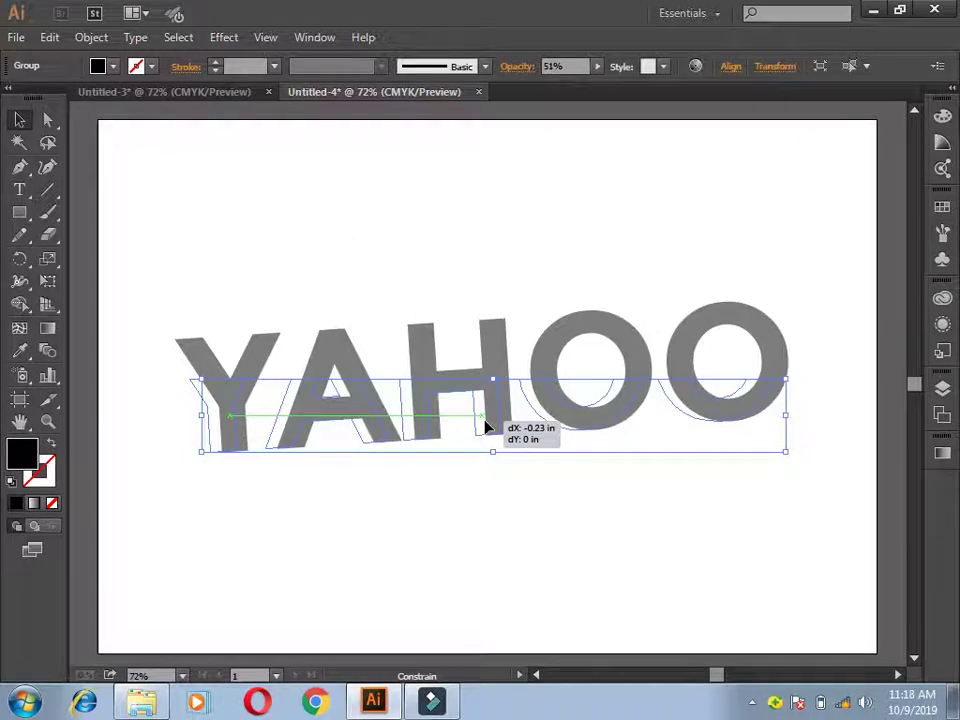
drag(484, 427, 484, 427)
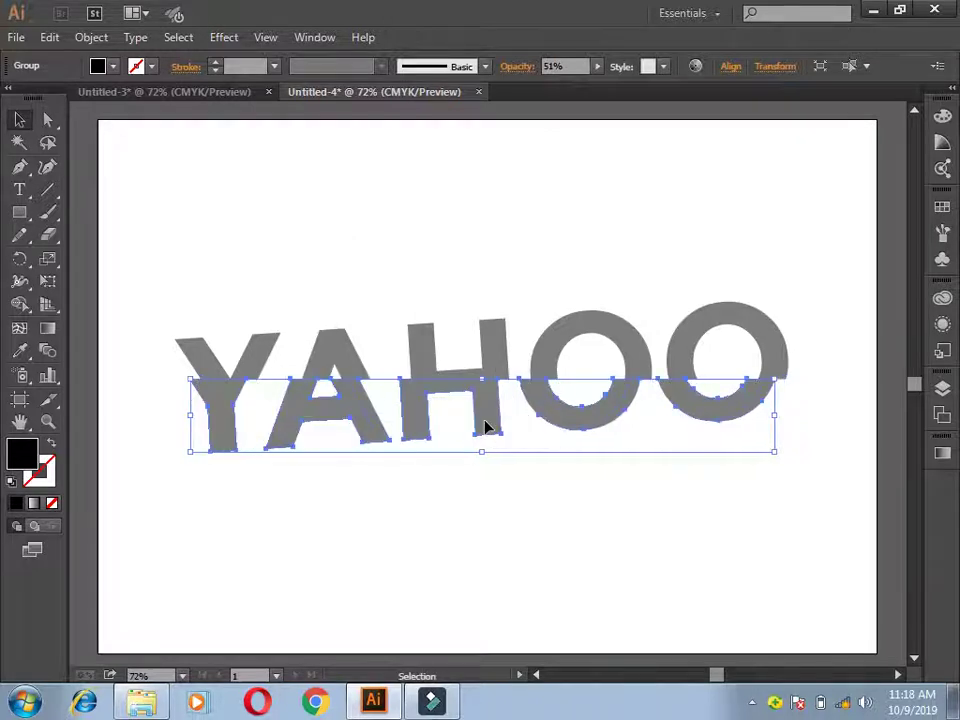
click(486, 497)
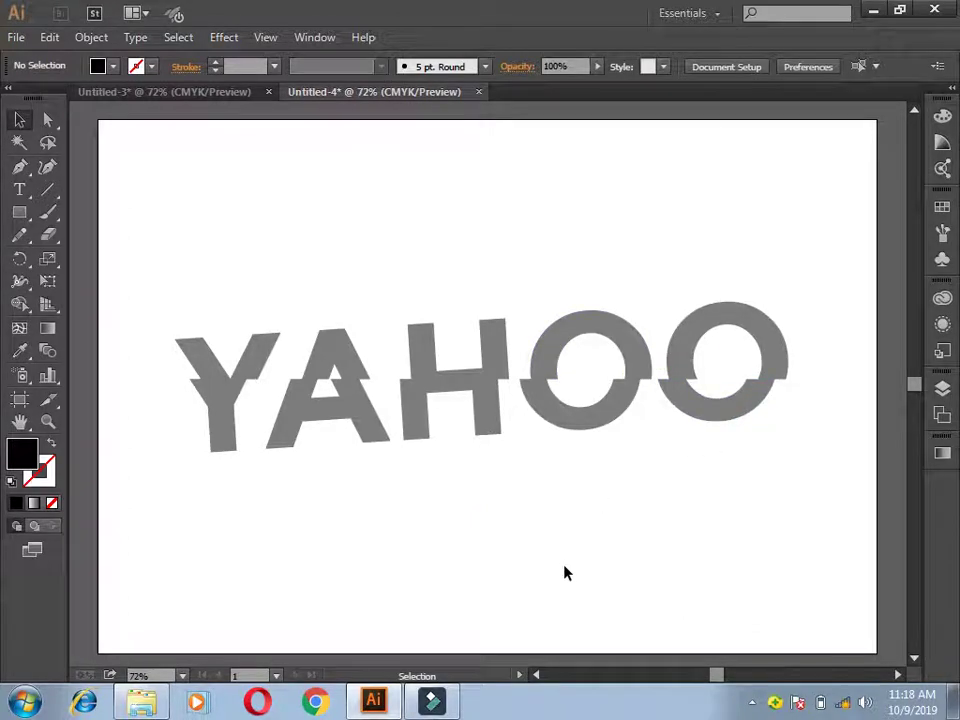
key(ctrl+z)
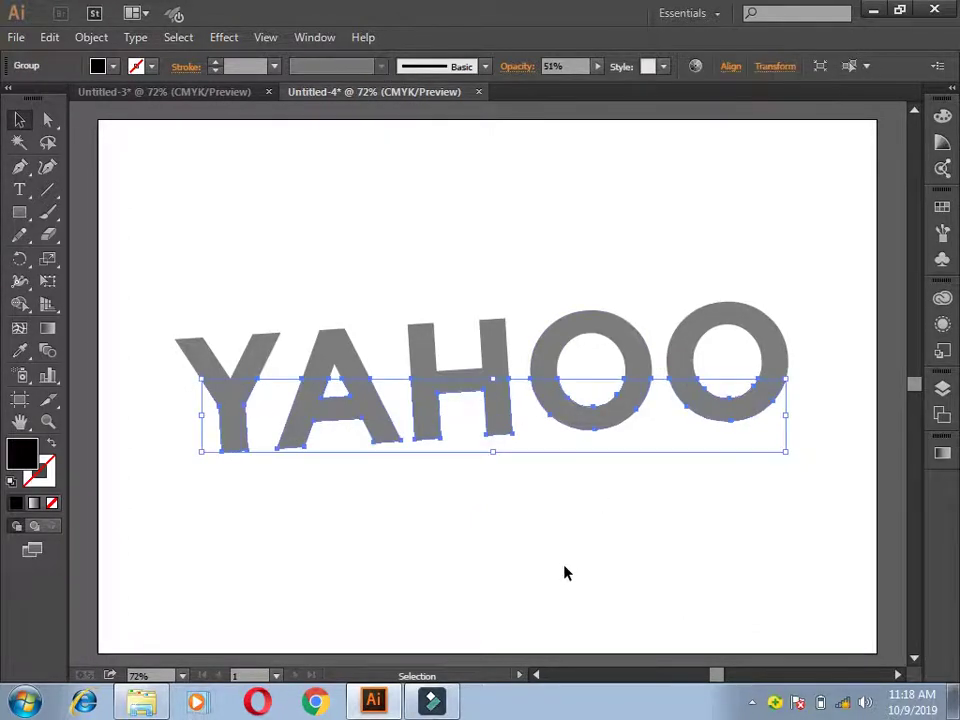
click(565, 570)
- Shift the lower halves of all YAHOO letters about 0.27 in to the left
drag(165, 431, 740, 437)
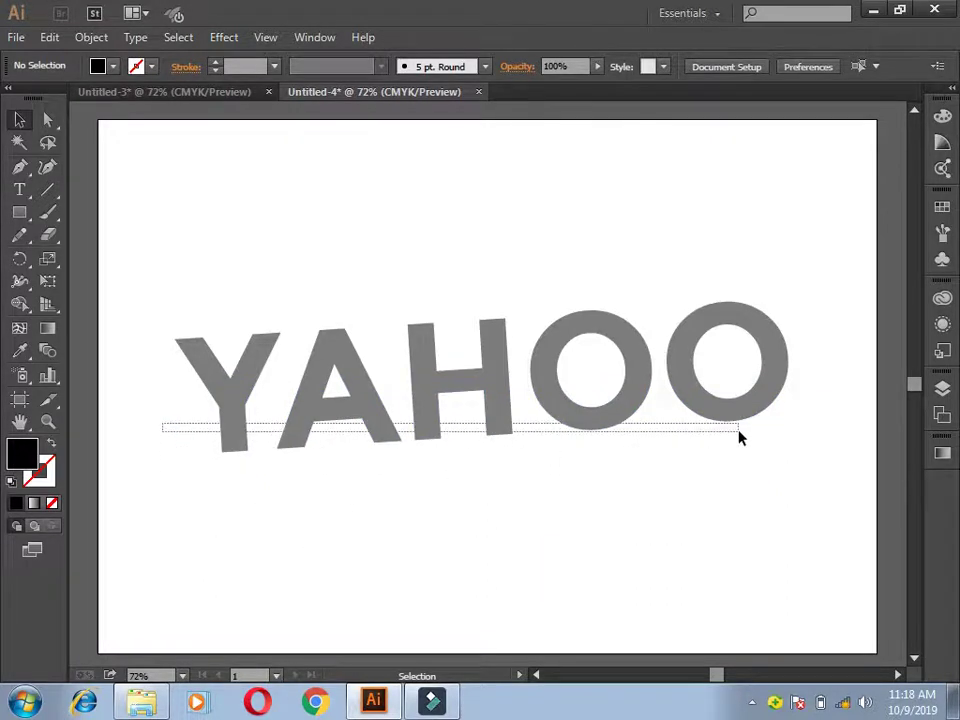
drag(740, 437, 771, 420)
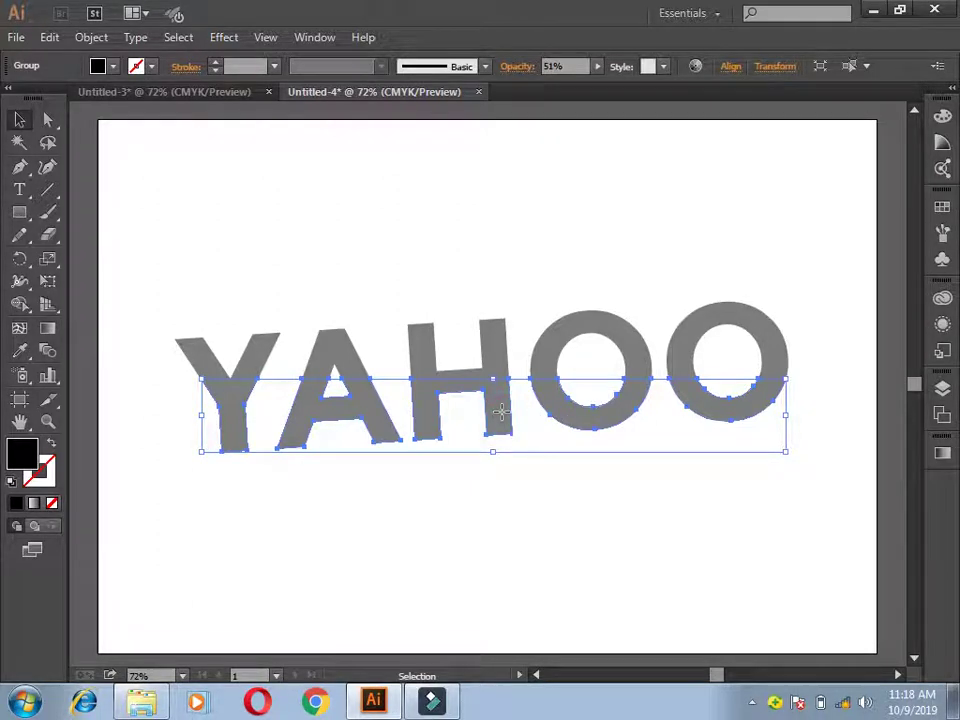
drag(501, 411, 490, 419)
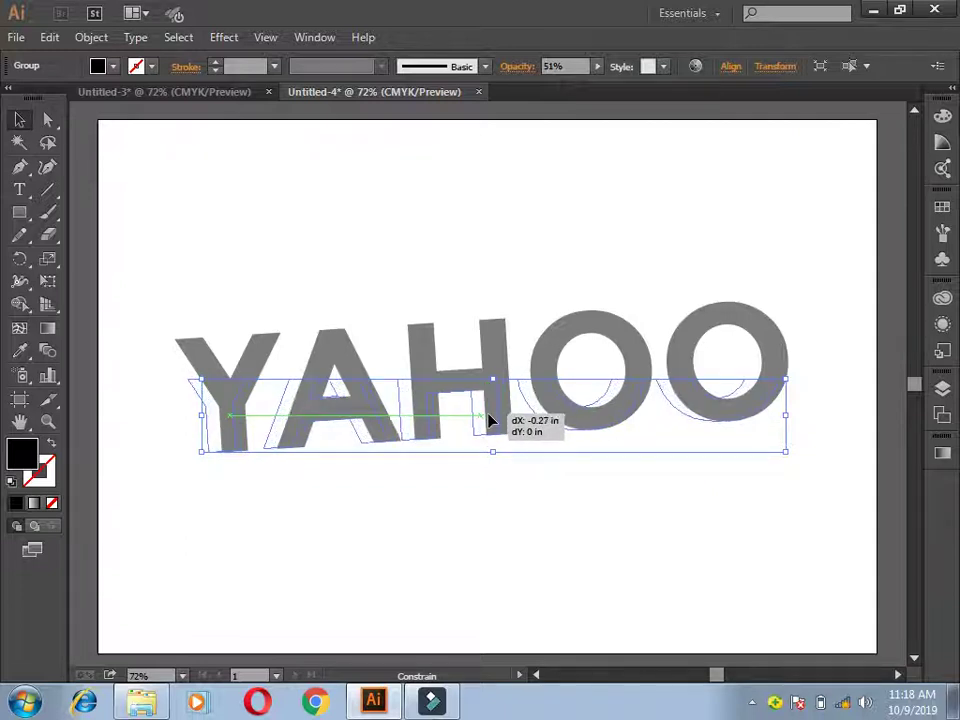
drag(490, 419, 489, 420)
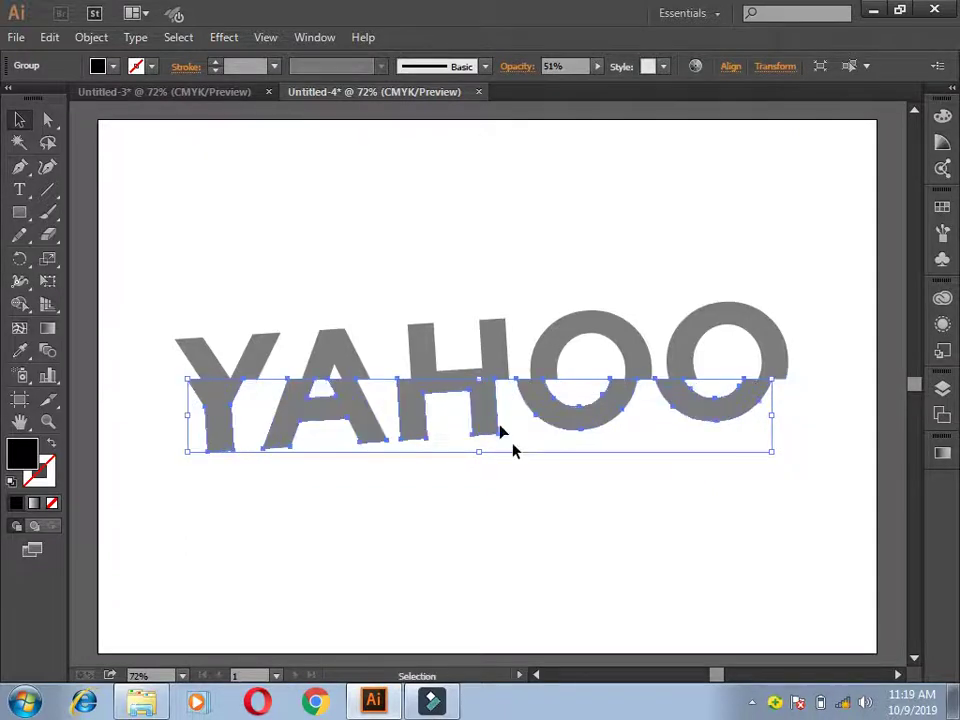
click(540, 527)
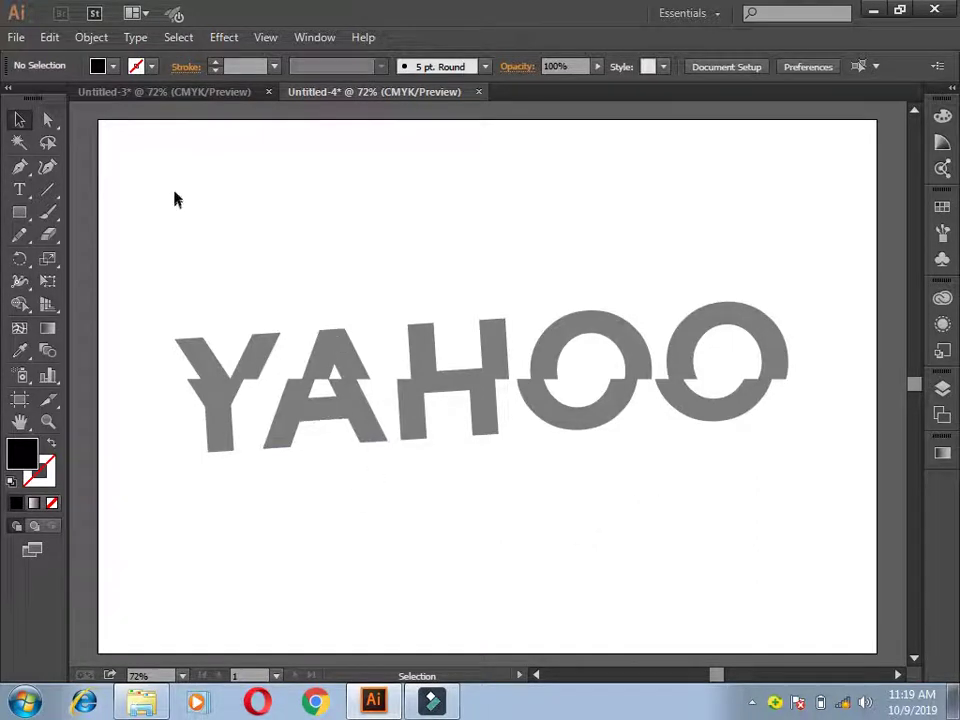
- Draw a rectangle covering the entire artboard from its top-left corner
click(19, 212)
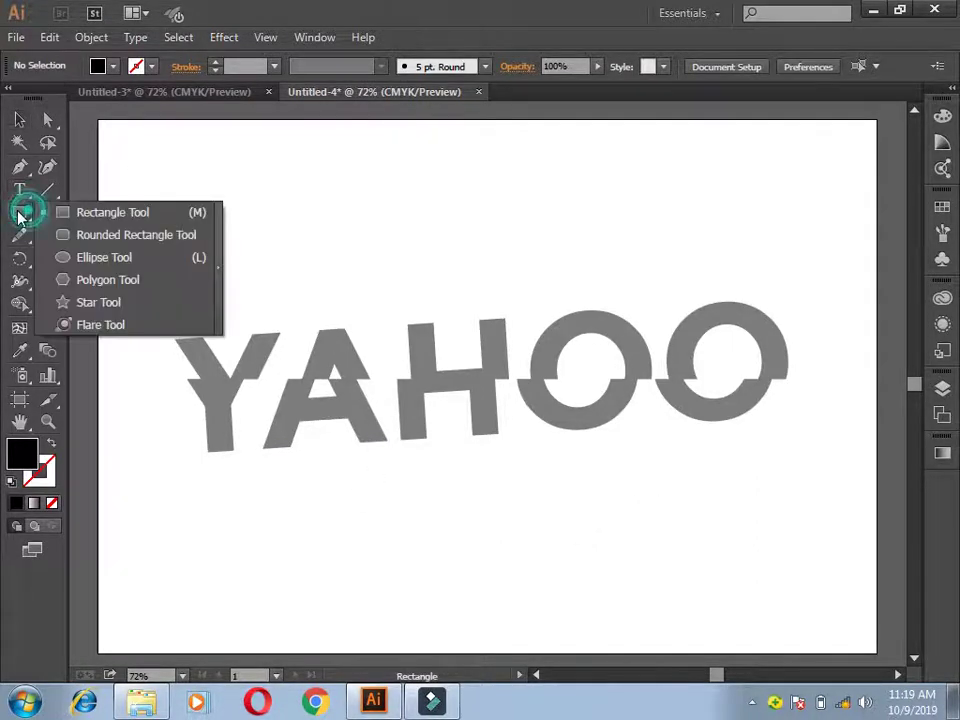
click(113, 214)
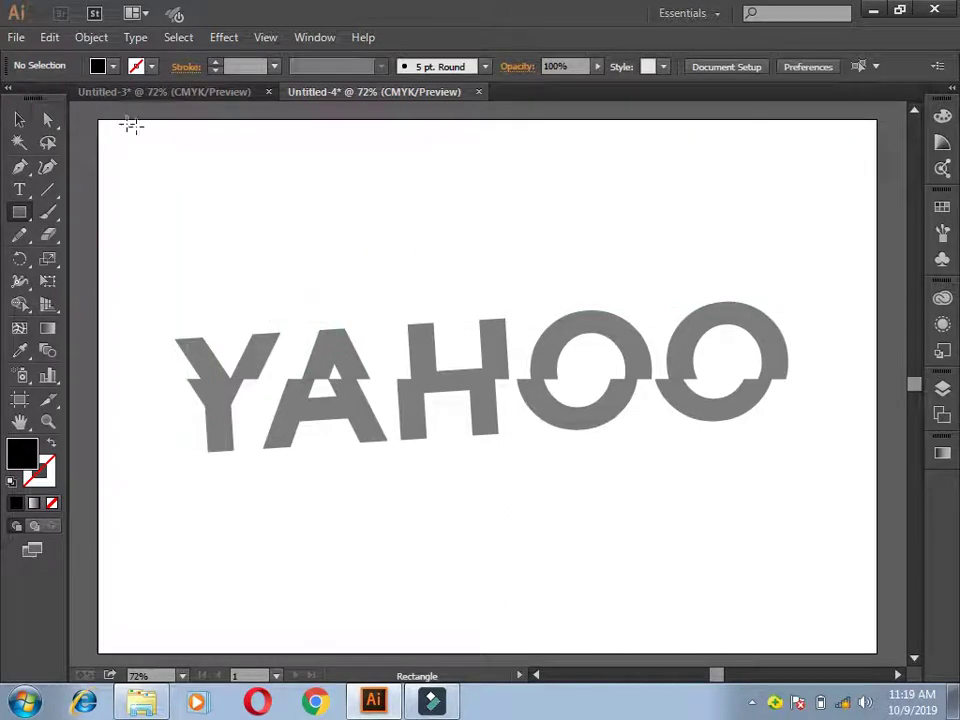
drag(98, 120, 107, 131)
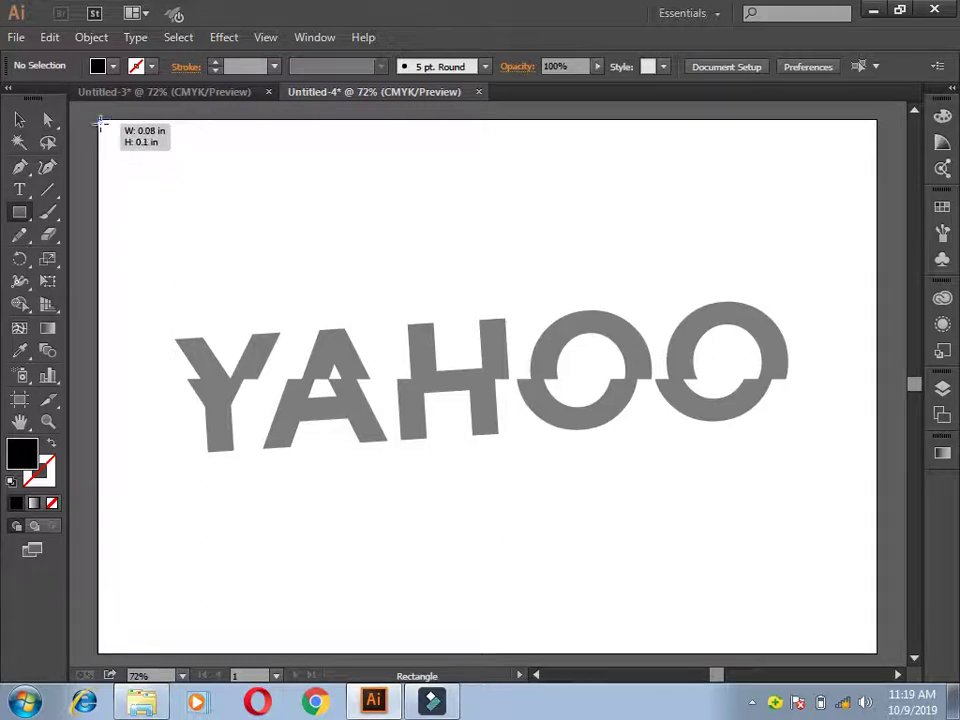
mouse_move(110, 131)
mouse_down()
mouse_move(531, 326)
mouse_move(885, 508)
mouse_move(877, 652)
mouse_up()
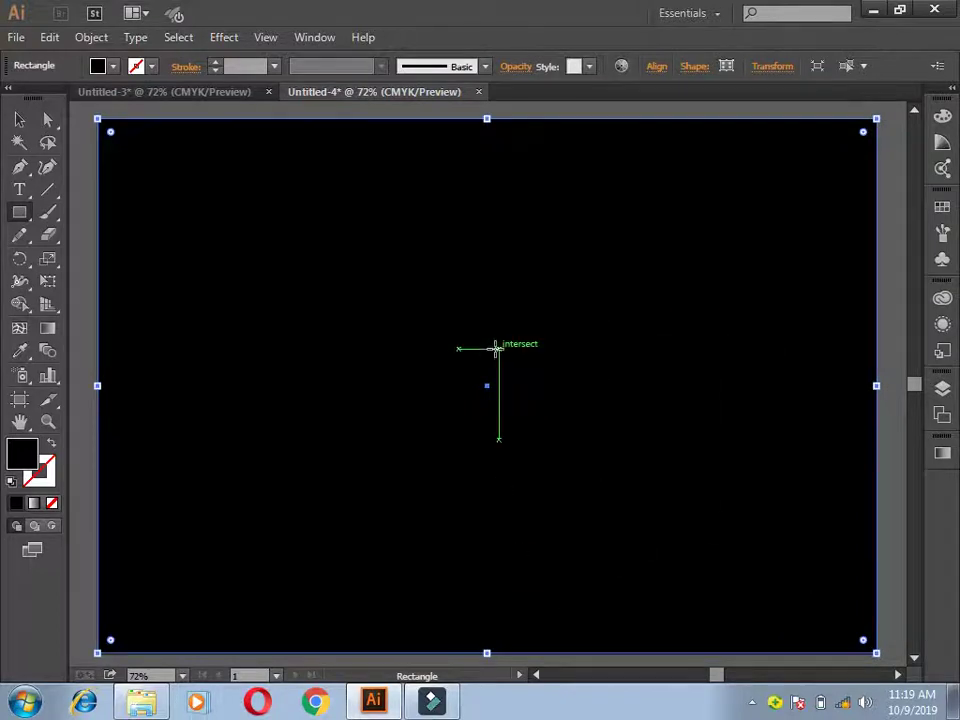
- Fill the page-sized rectangle with CMYK Cyan
click(19, 119)
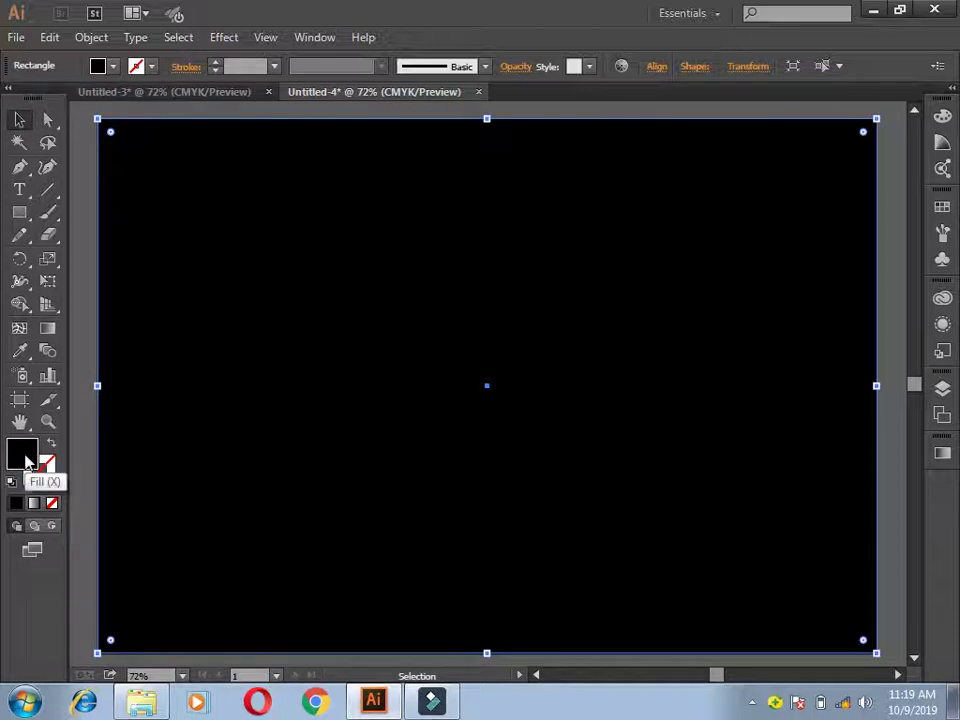
click(114, 66)
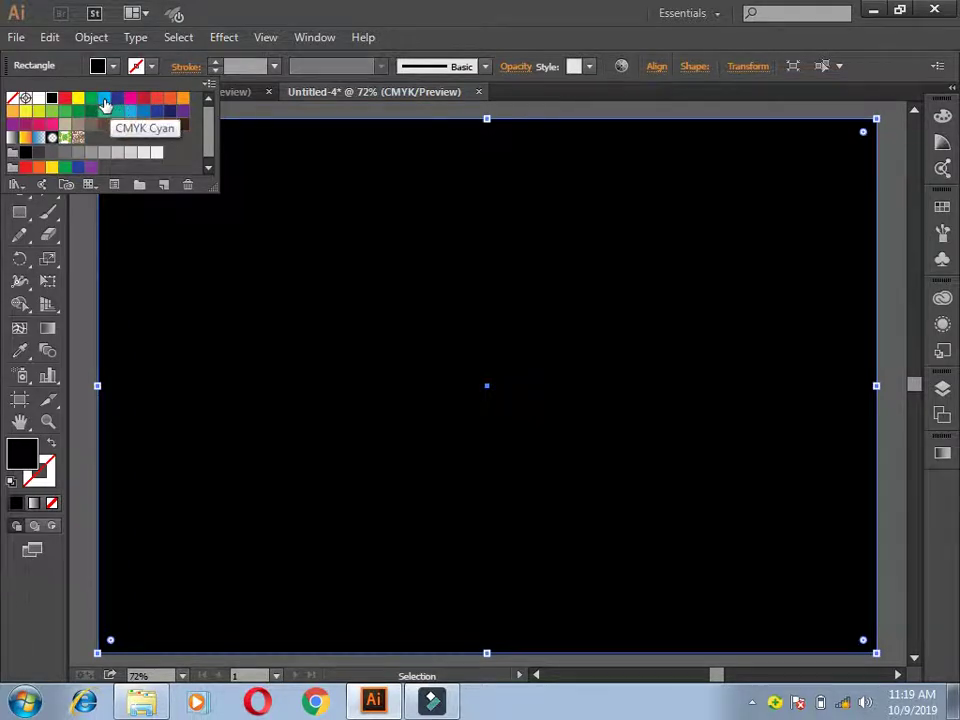
click(104, 100)
click(81, 240)
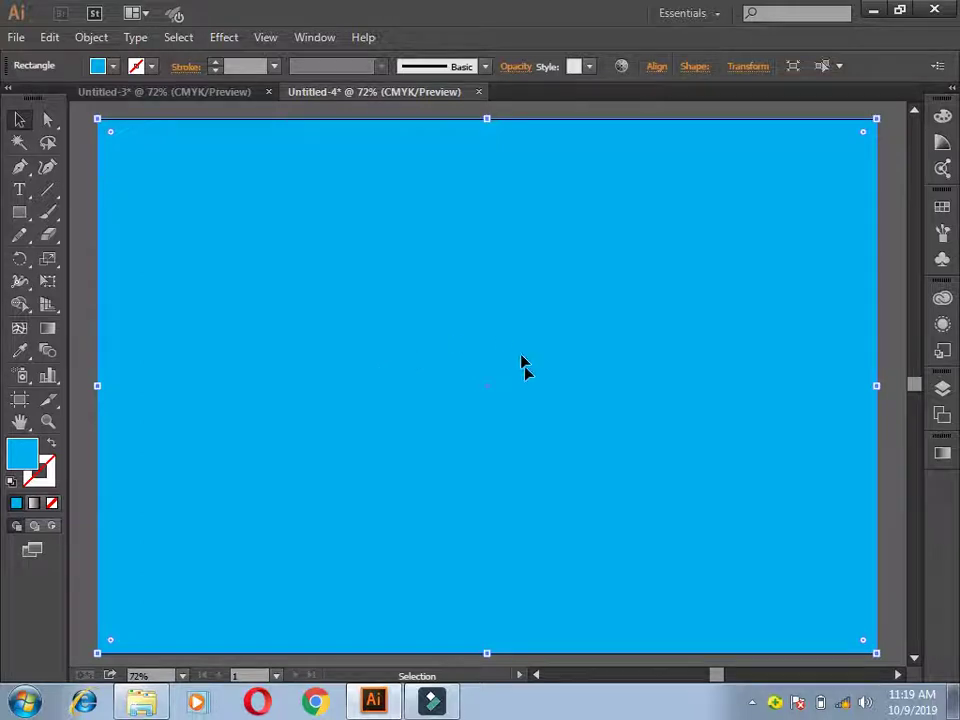
- Send the cyan rectangle to the back, behind the YAHOO lettering
right_click(411, 360)
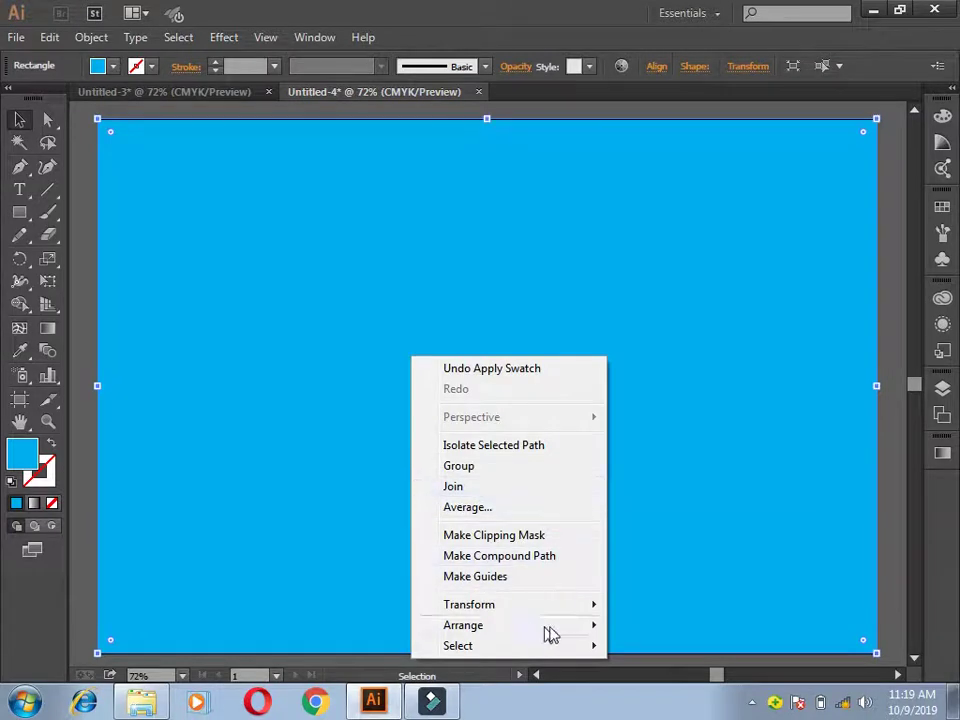
mouse_move(463, 625)
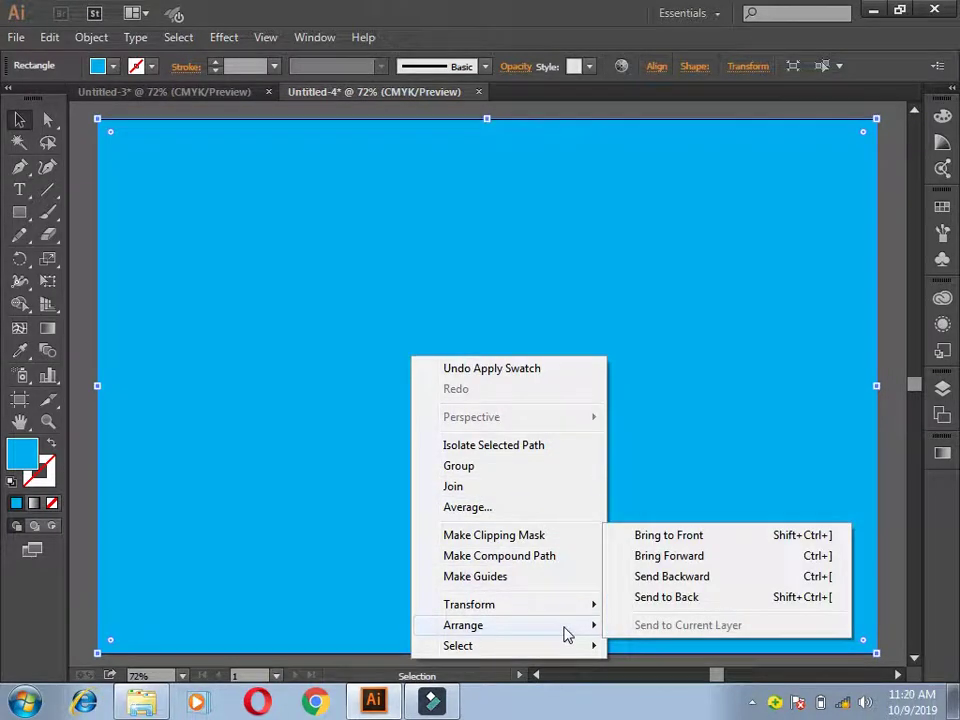
click(656, 599)
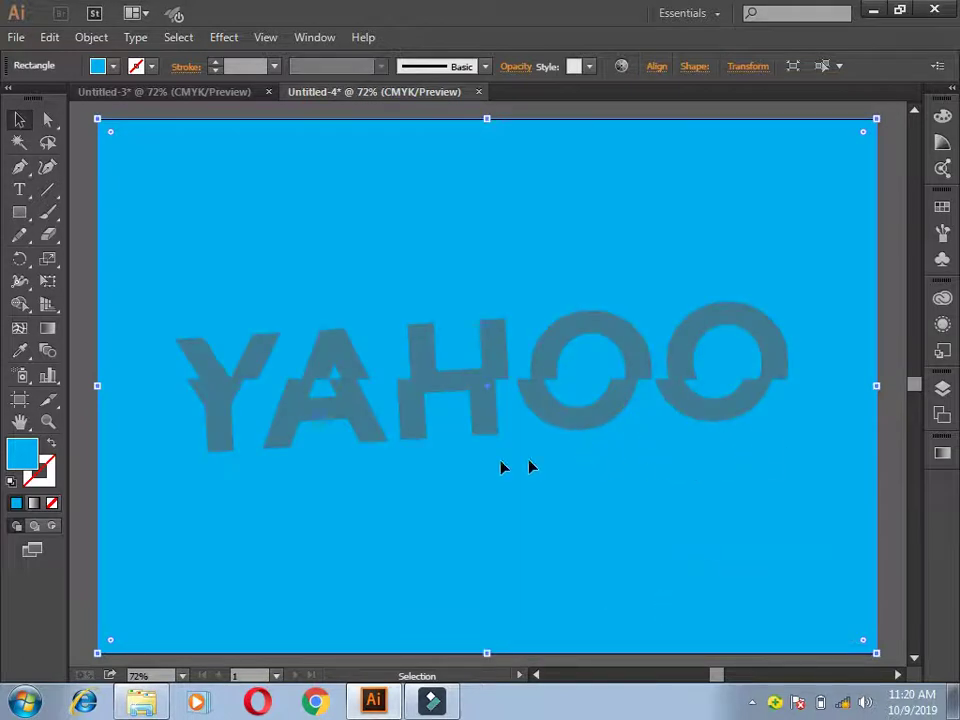
click(90, 449)
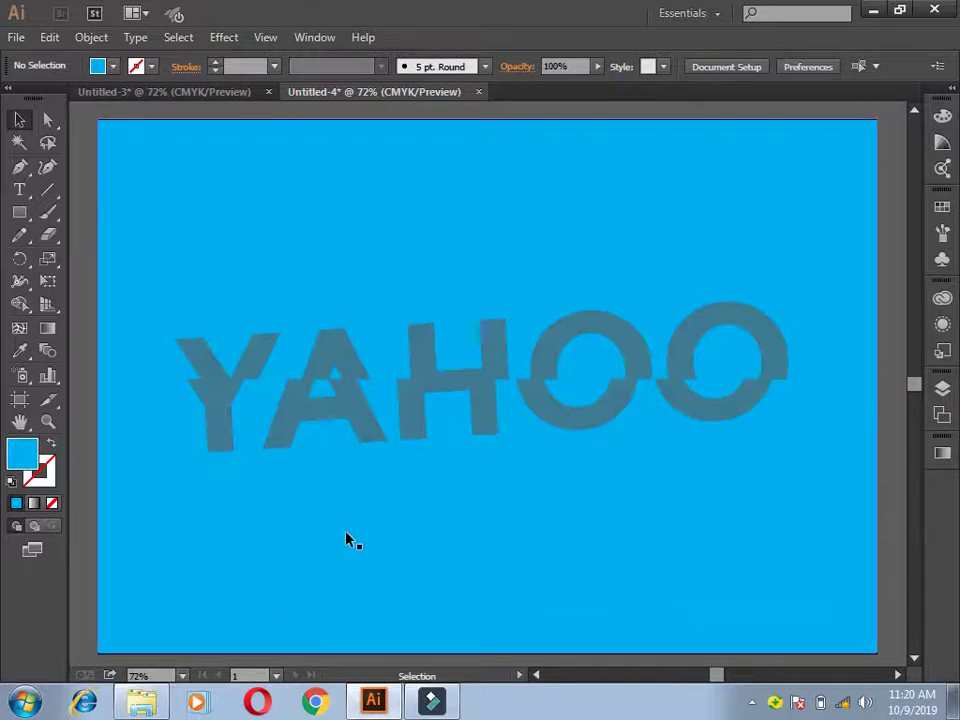
- Lock the cyan background rectangle in place
click(396, 194)
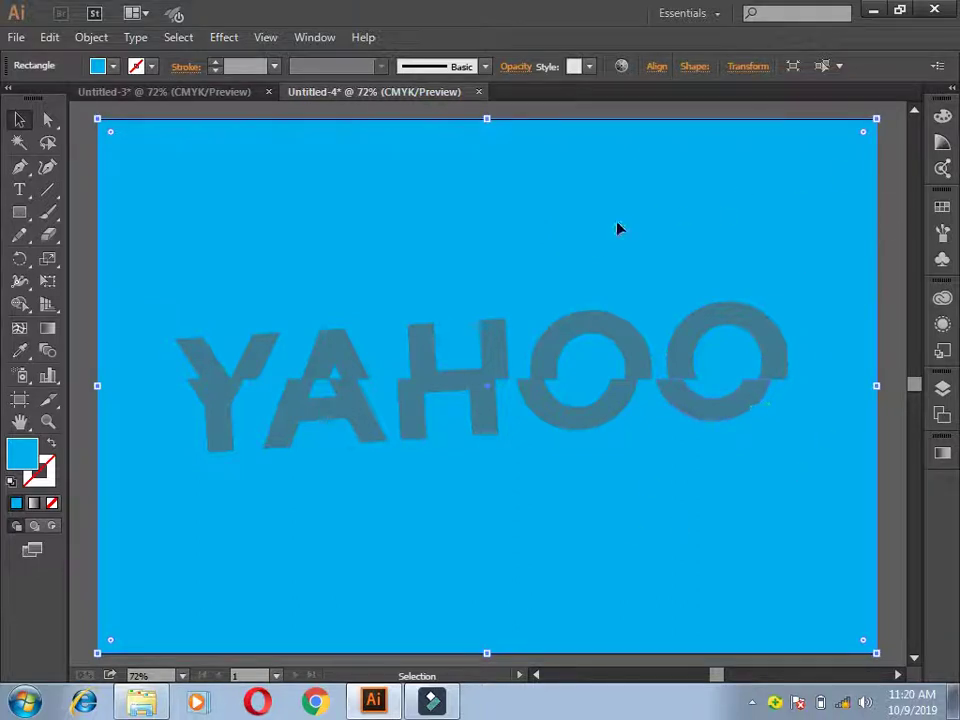
click(97, 42)
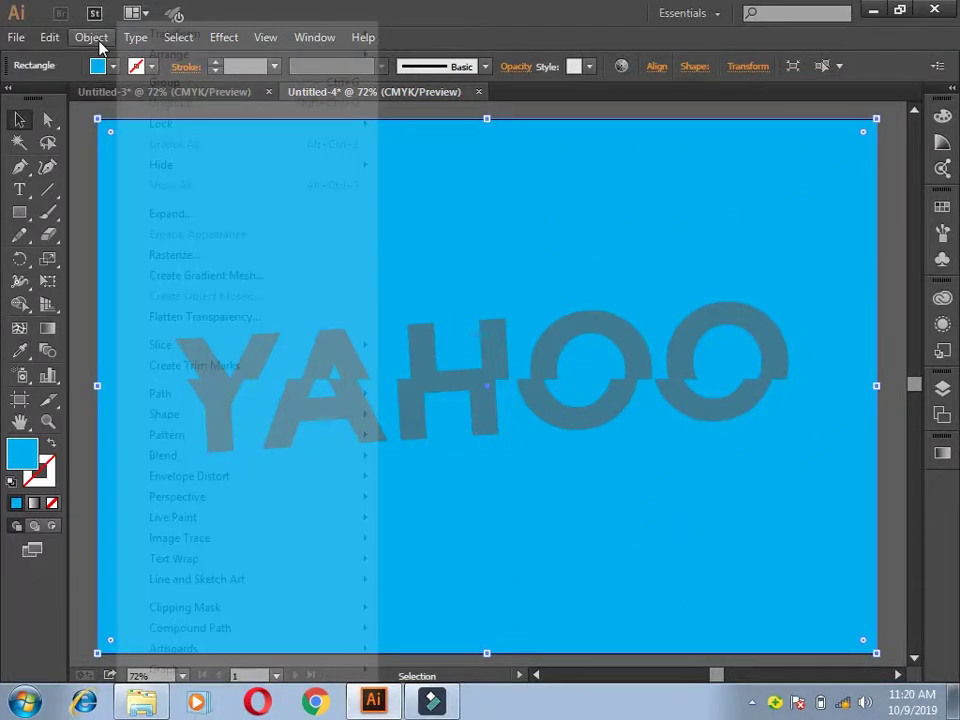
mouse_move(161, 123)
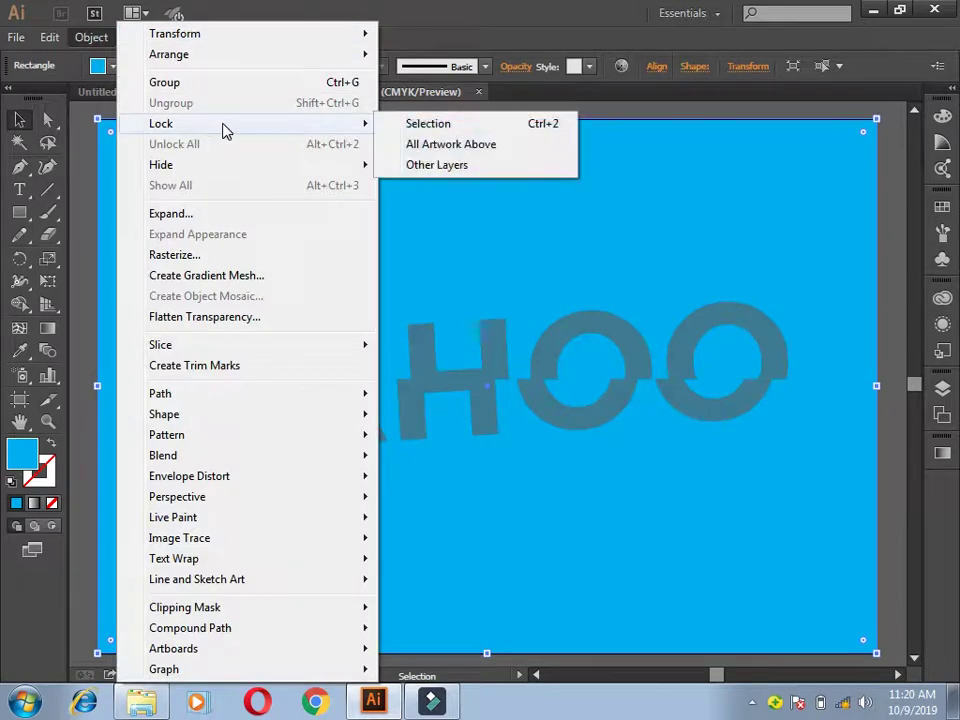
click(418, 124)
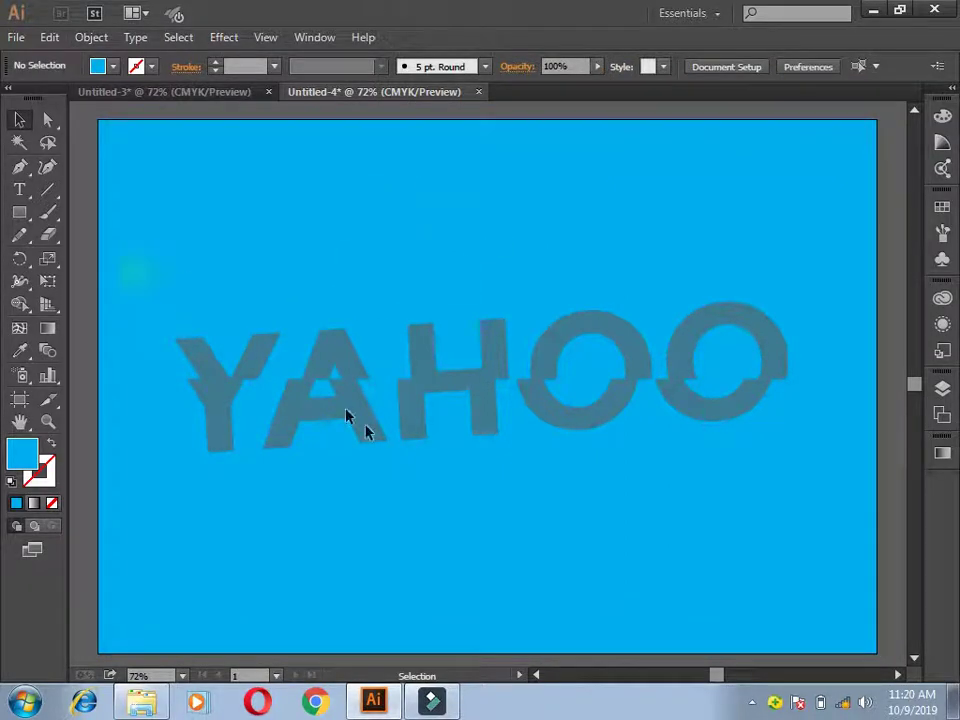
- Select all YAHOO letter pieces, fill them white, and begin adjusting their opacity
key(ctrl+a)
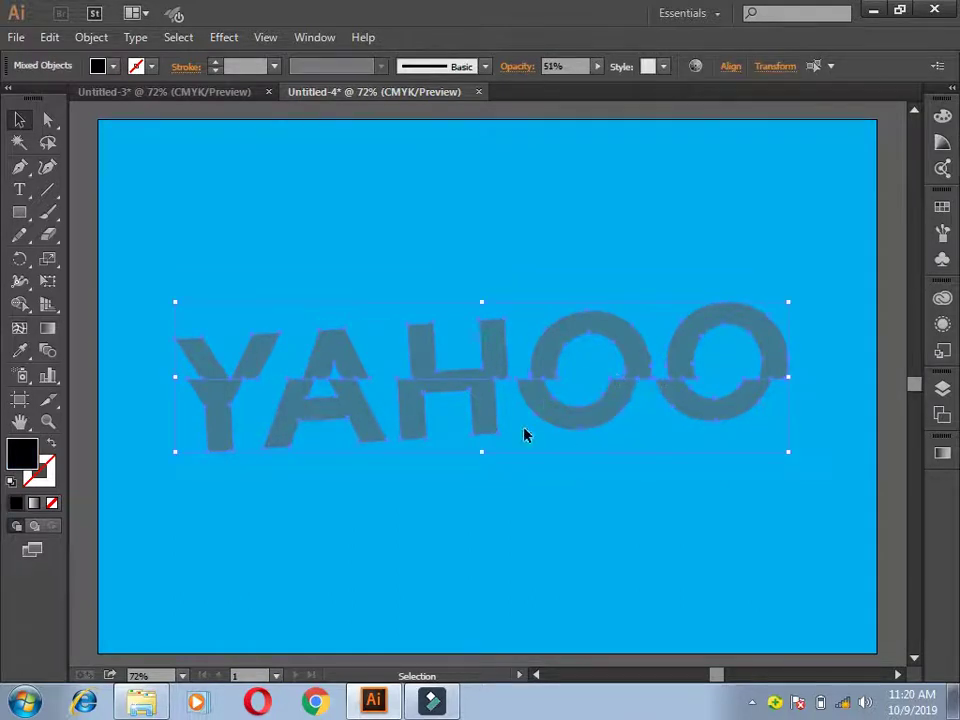
click(113, 66)
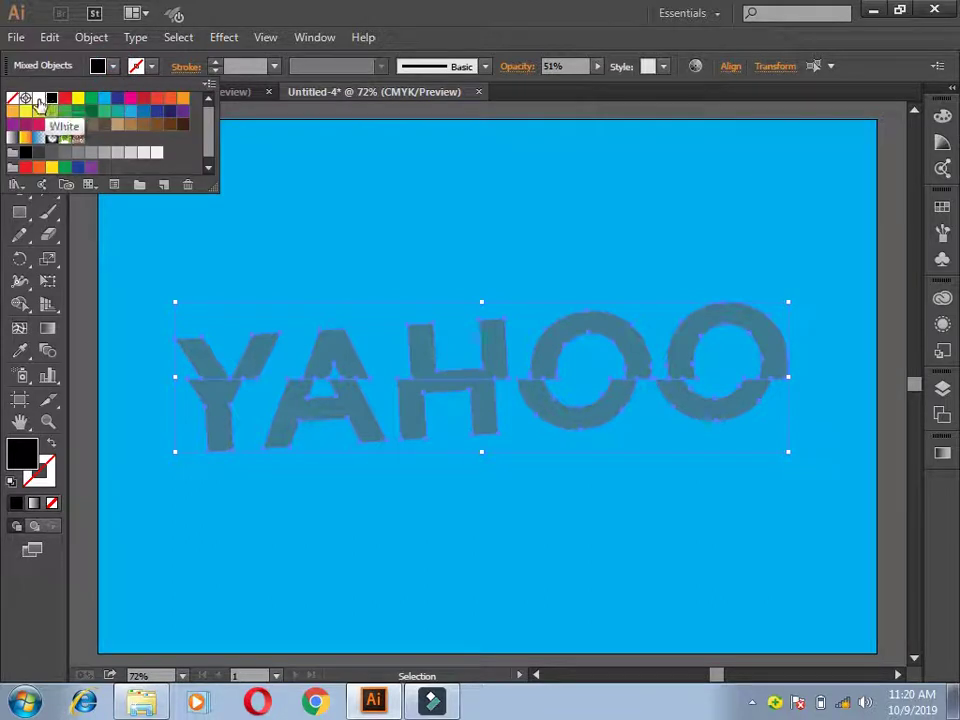
click(37, 99)
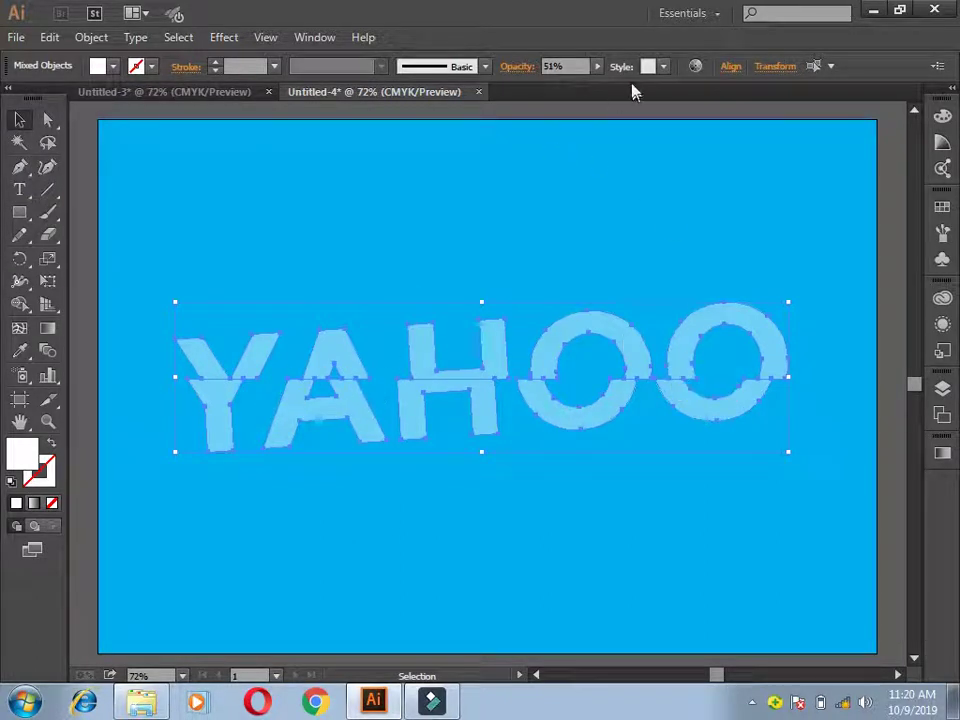
click(598, 66)
drag(546, 367, 536, 367)
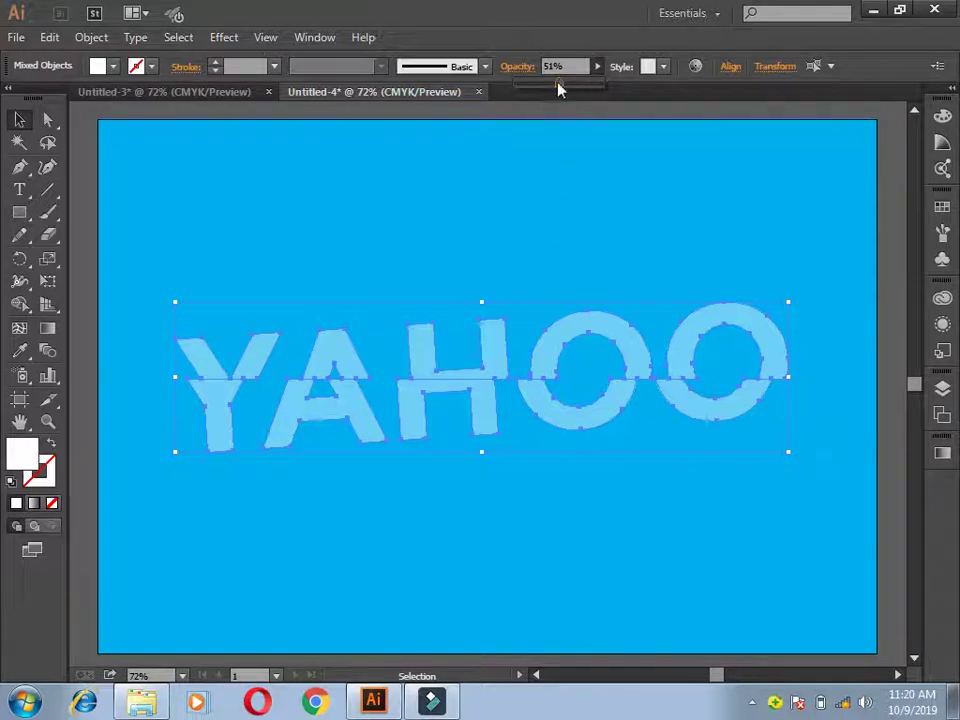
- Raise the letters' opacity to 100% and deselect them
drag(558, 90, 615, 90)
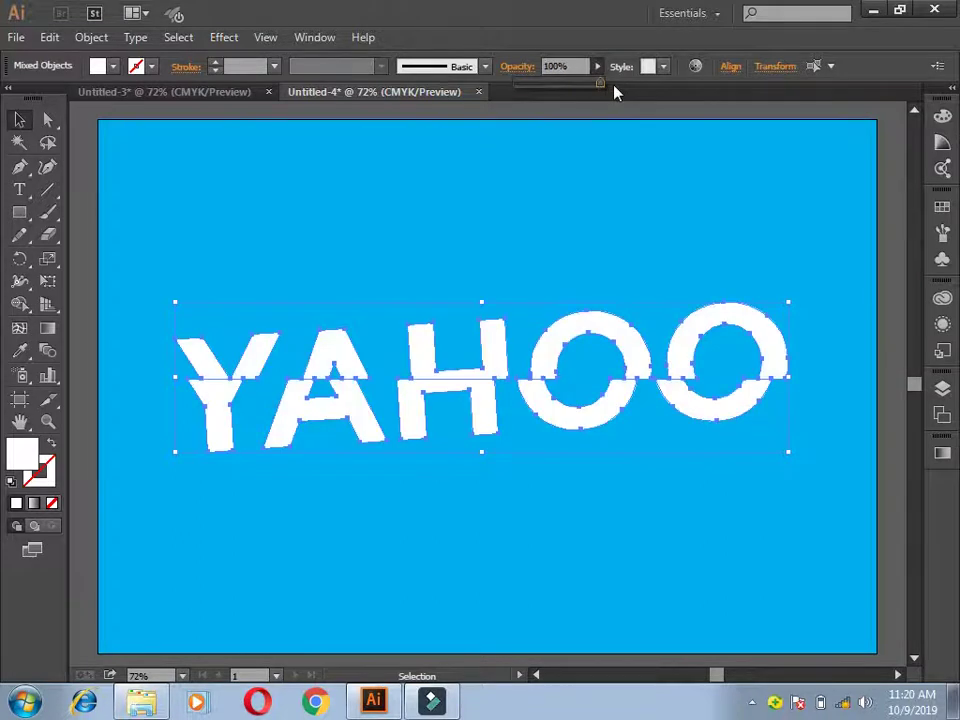
click(609, 261)
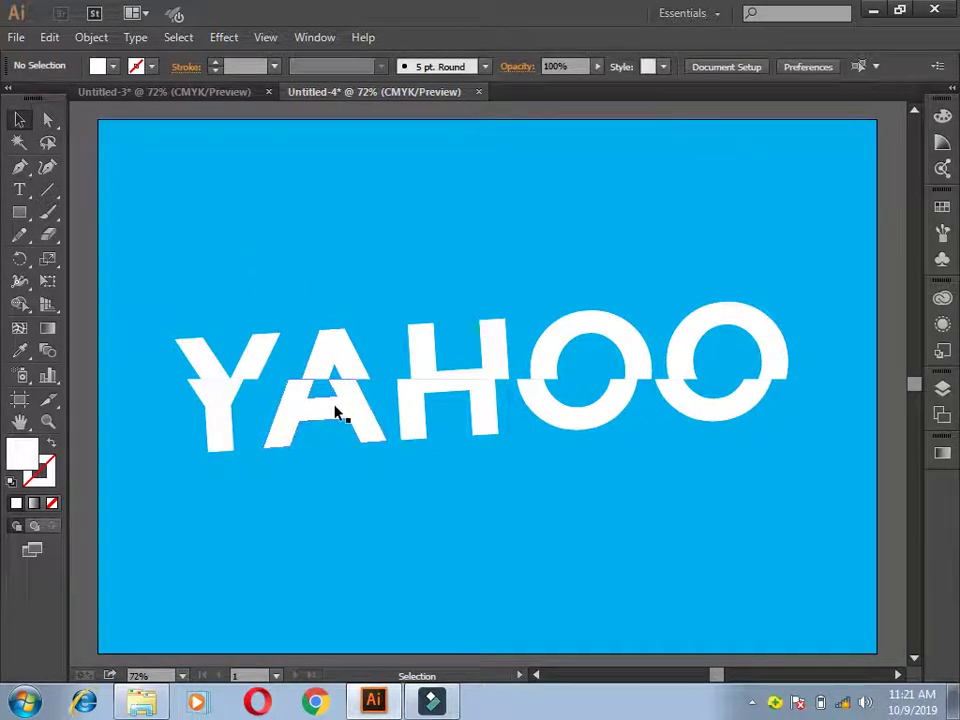
- Select the upper halves of all five letters and apply the white-to-black linear gradient
click(314, 37)
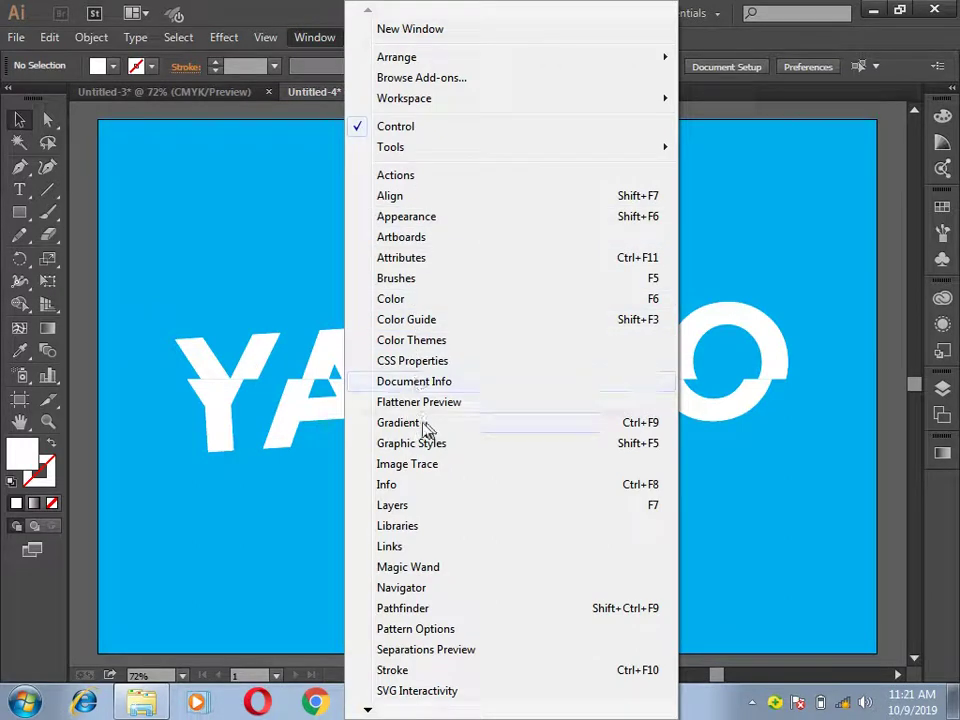
click(808, 476)
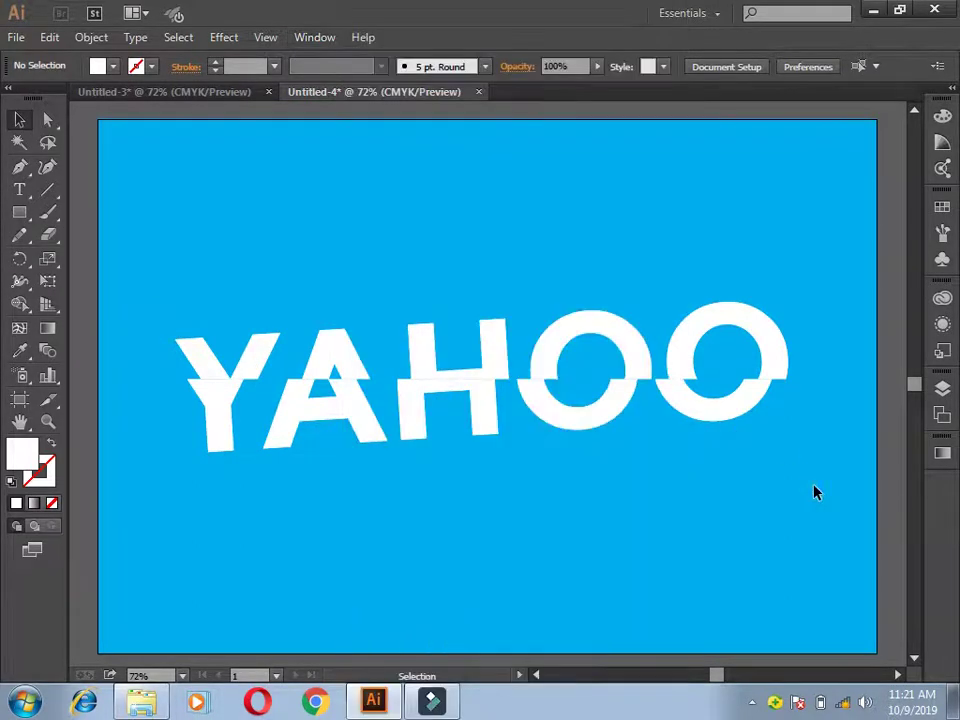
click(941, 456)
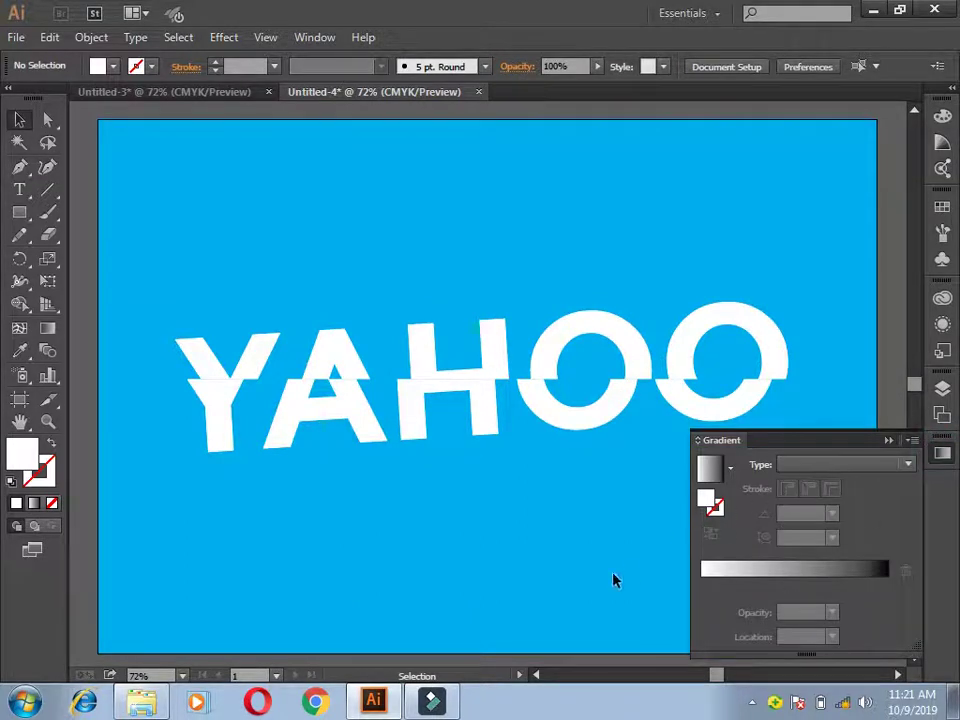
drag(138, 306, 514, 356)
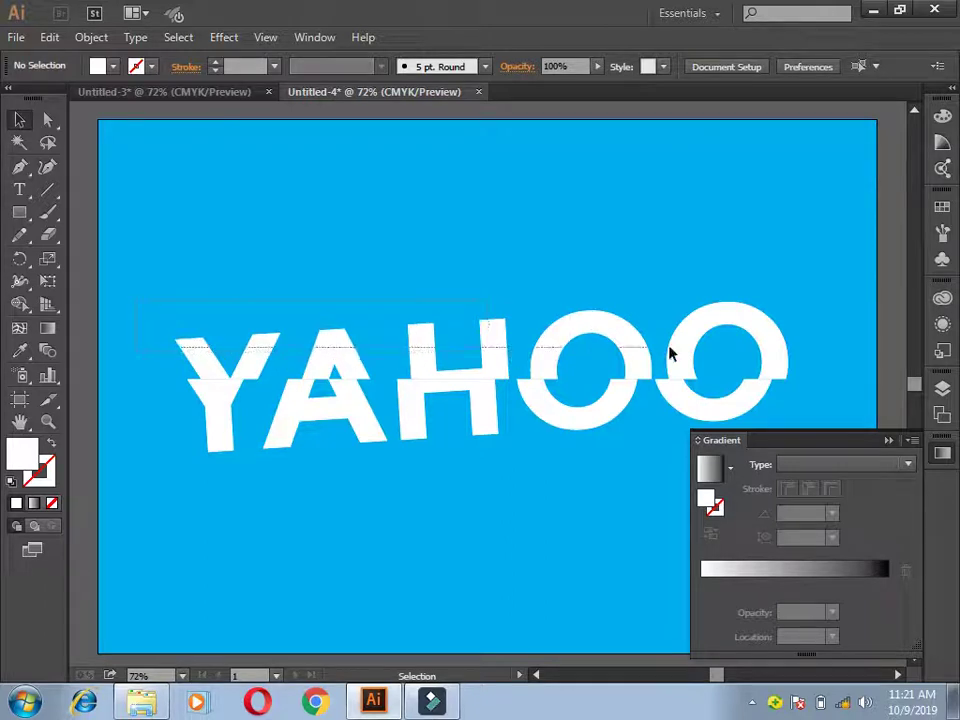
mouse_move(514, 356)
mouse_down()
mouse_move(755, 343)
mouse_move(801, 359)
mouse_up()
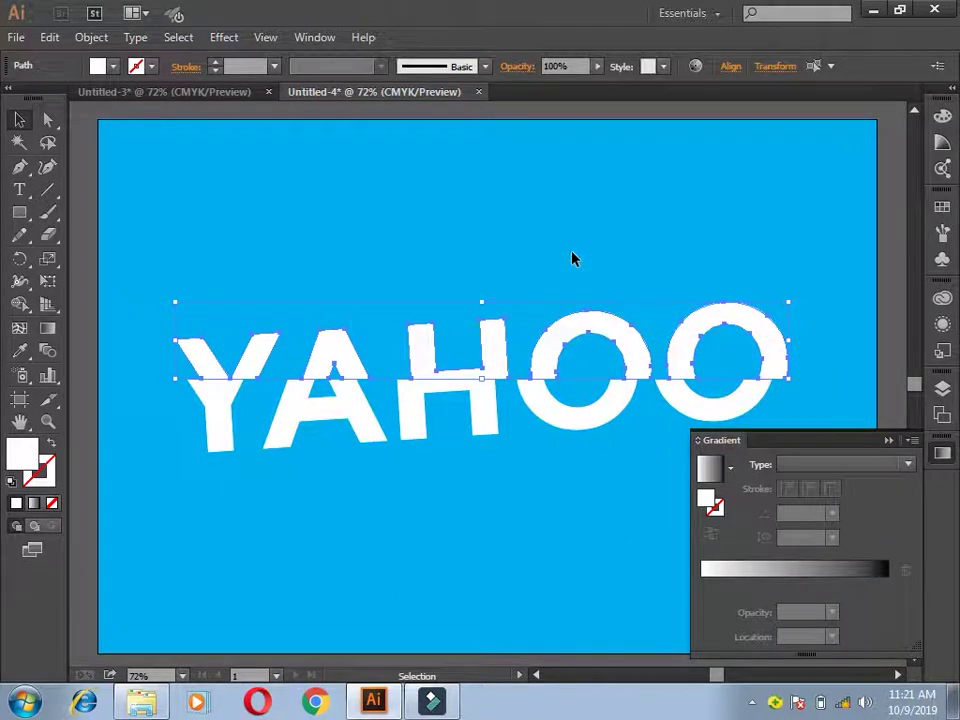
click(709, 472)
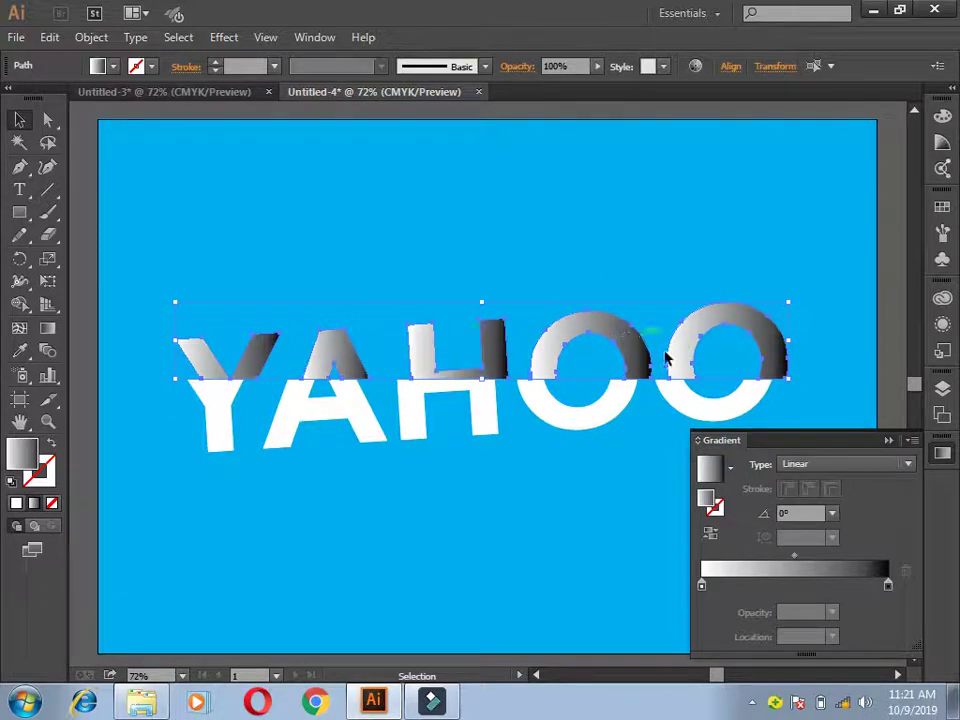
click(888, 440)
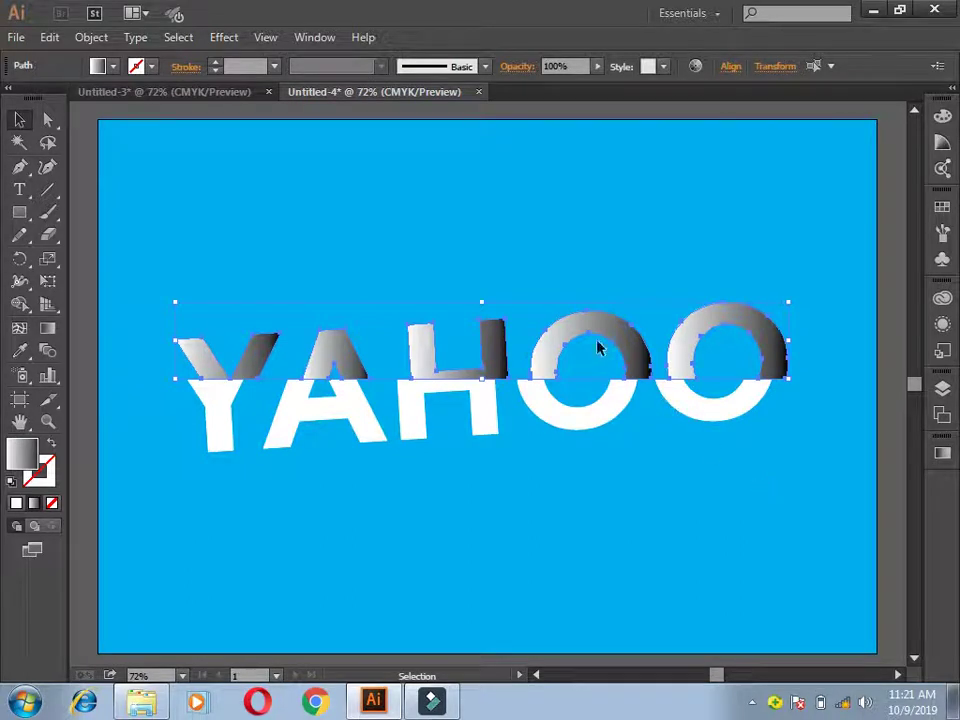
- Group the selected gradient-filled upper halves of Y, A, H, O, O into one object
right_click(561, 343)
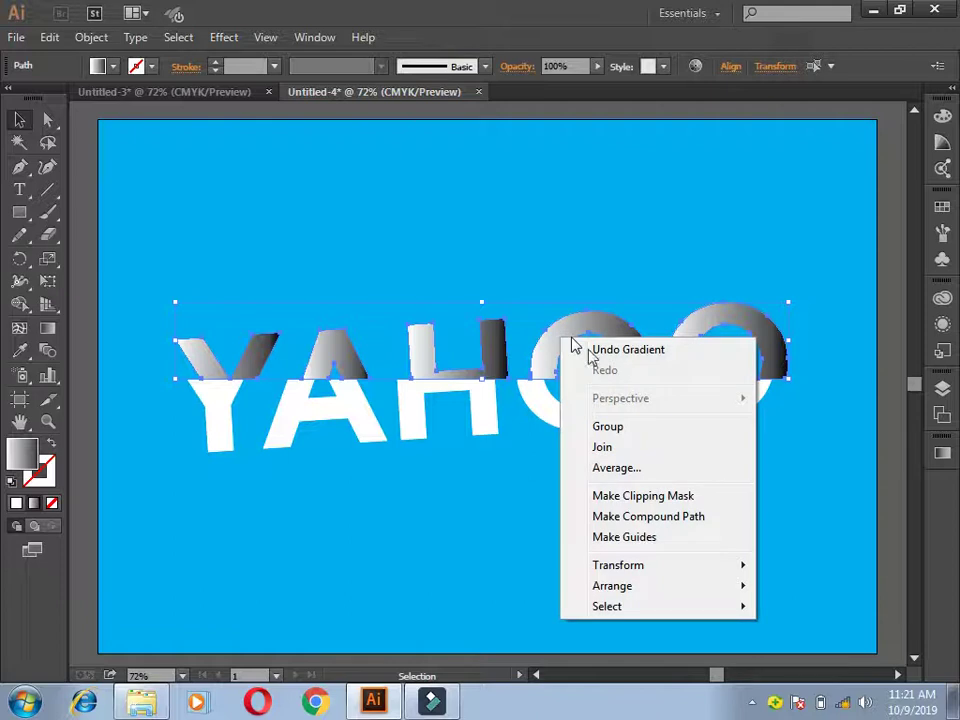
click(608, 427)
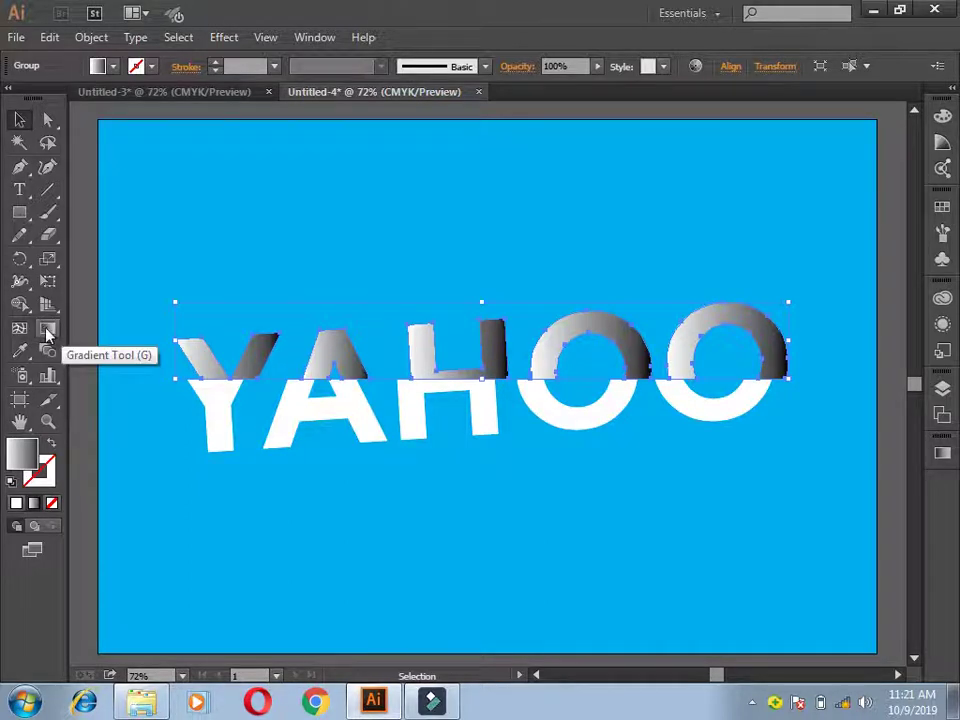
- Run the gradient vertically down the letter tops so they fade white to grey at the cut
click(47, 333)
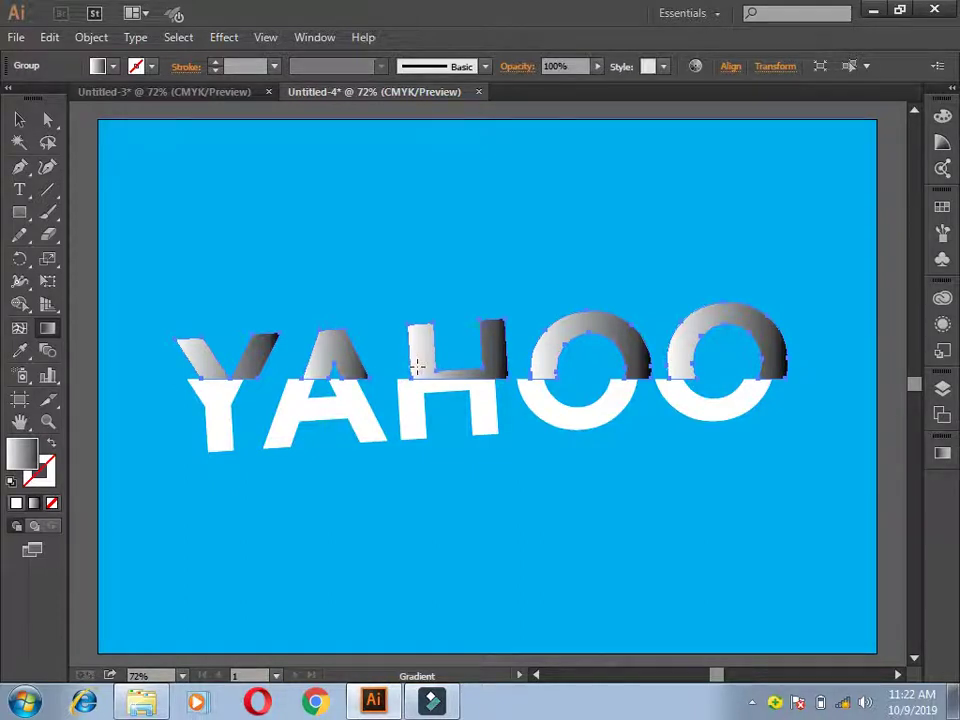
drag(421, 367, 424, 414)
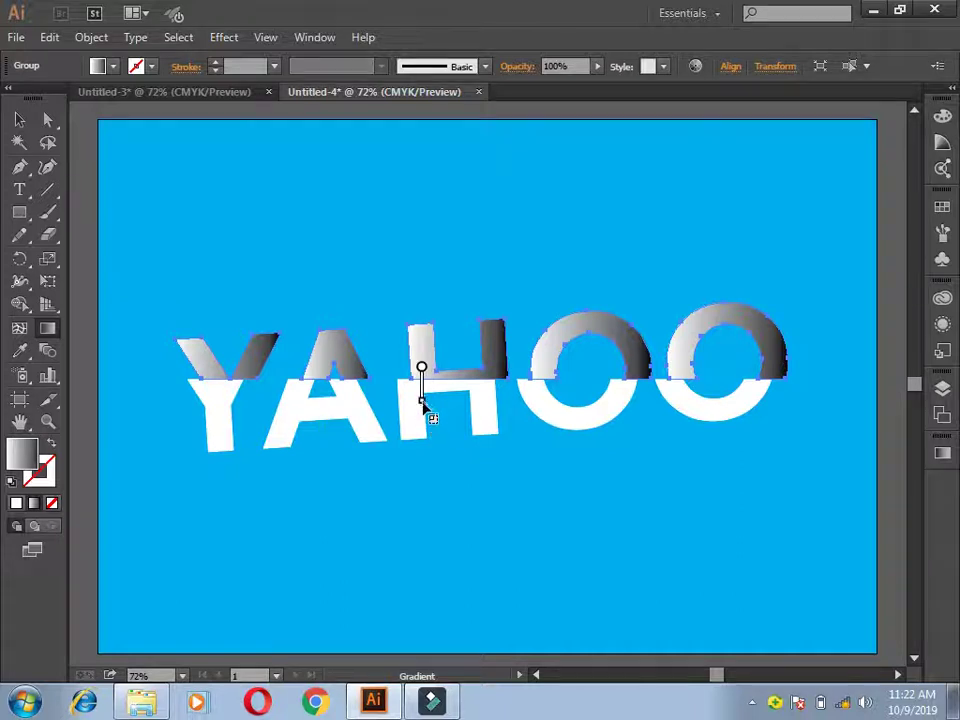
drag(423, 414, 424, 413)
drag(424, 335, 425, 400)
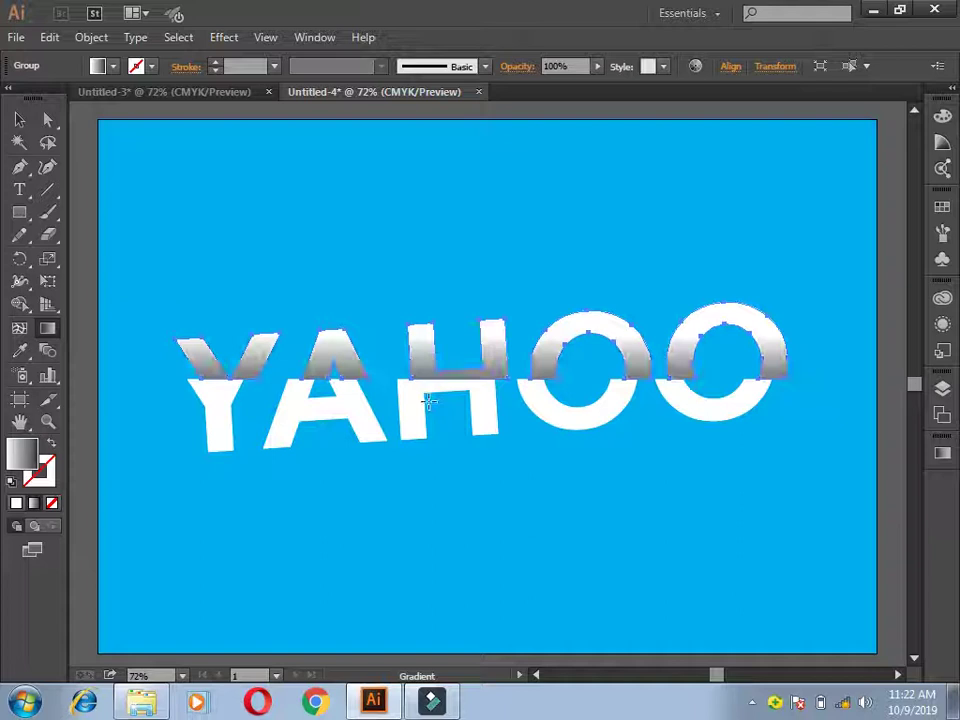
mouse_move(427, 354)
mouse_down()
mouse_move(436, 455)
mouse_move(430, 448)
mouse_up()
drag(422, 368, 427, 472)
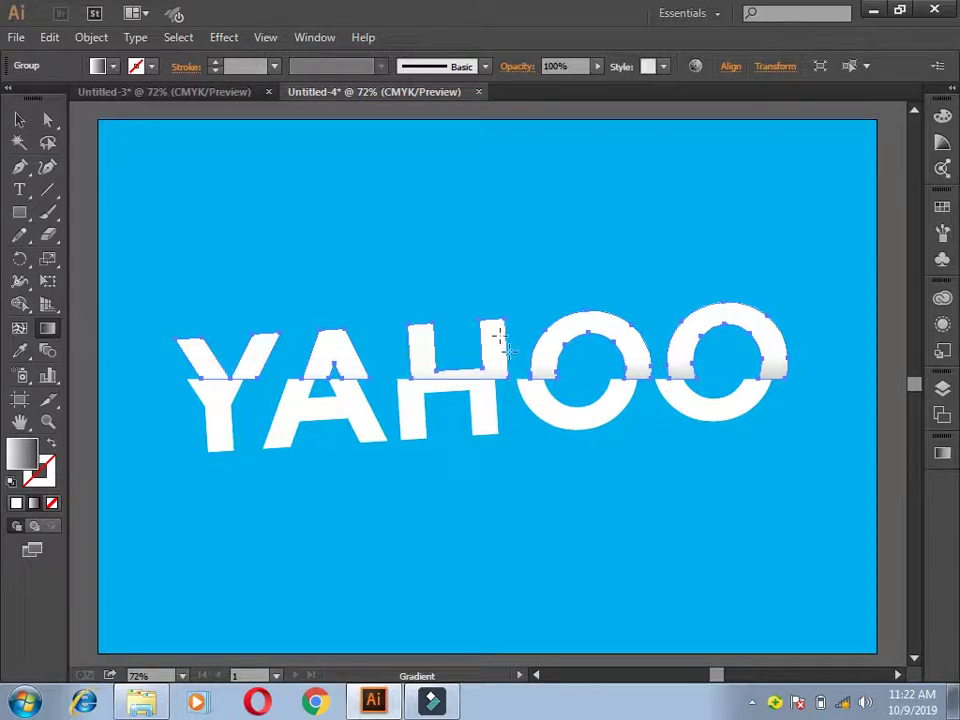
drag(423, 347, 423, 437)
drag(421, 333, 422, 410)
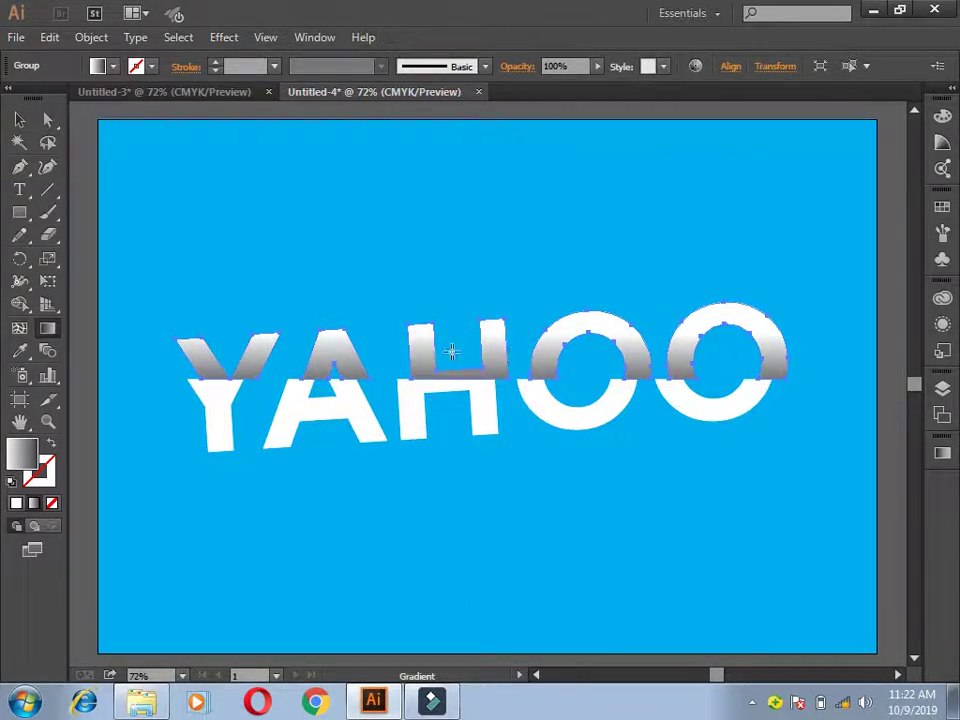
drag(422, 355, 424, 420)
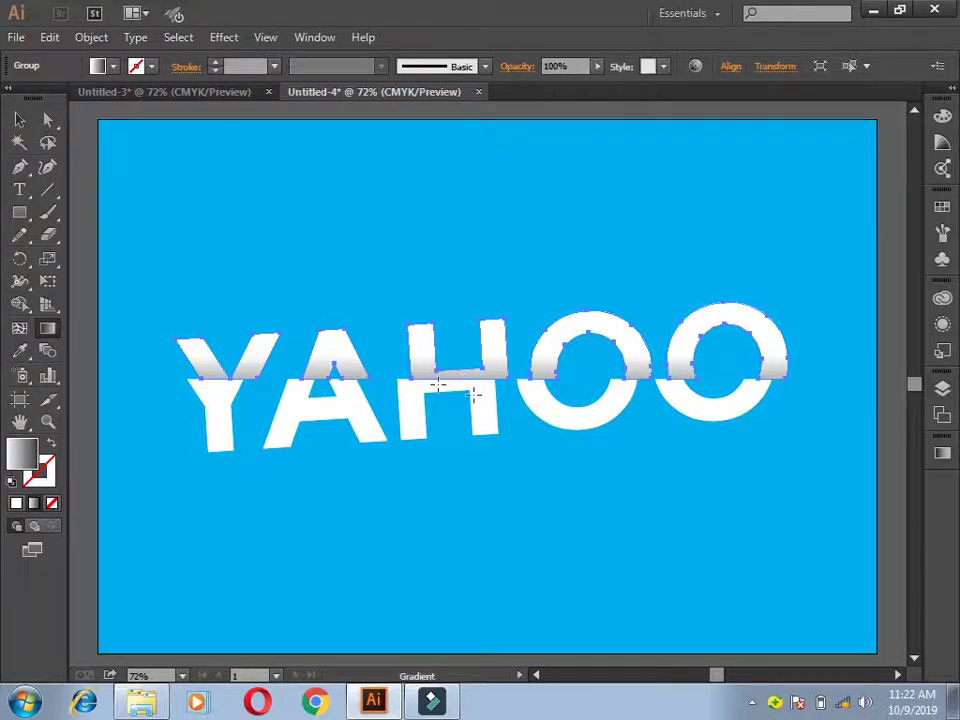
drag(424, 361, 424, 390)
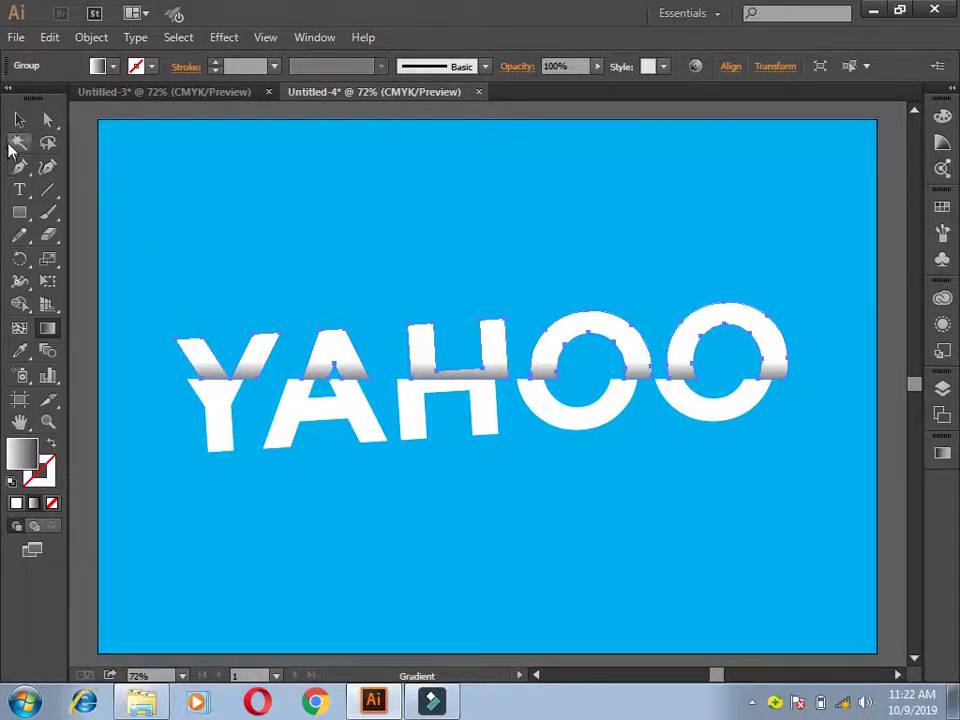
click(20, 120)
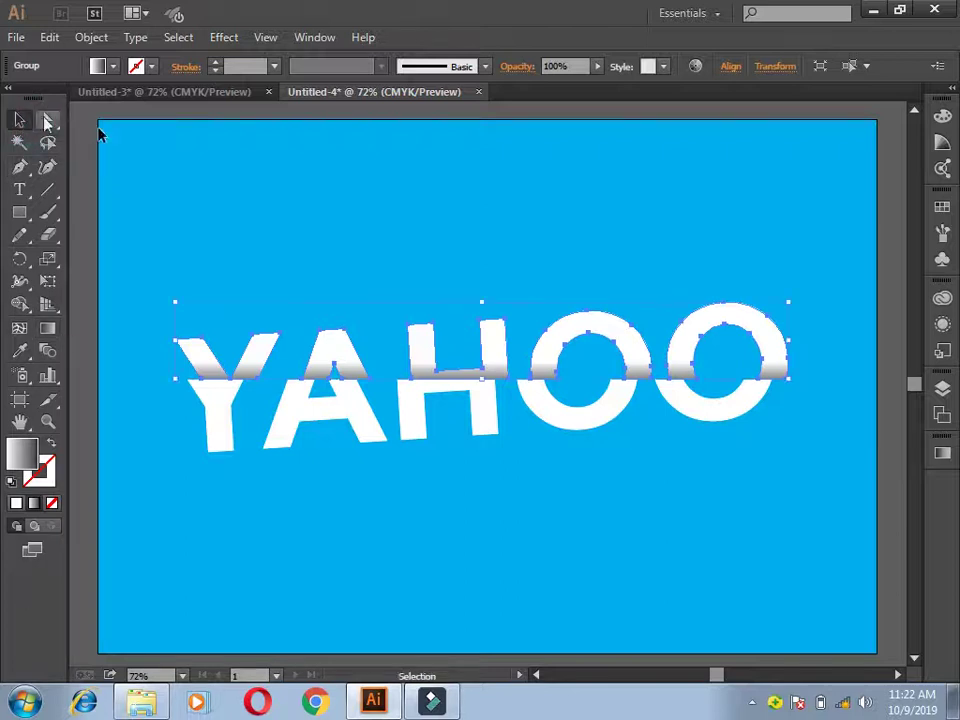
click(240, 224)
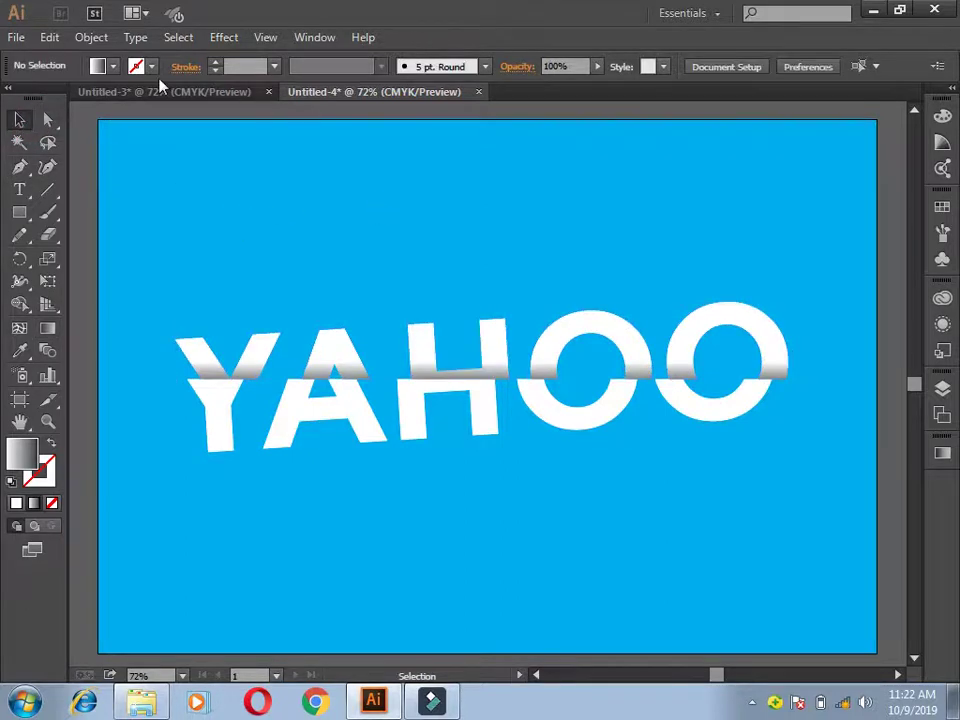
- Unlock all objects and reselect the background rectangle
click(92, 38)
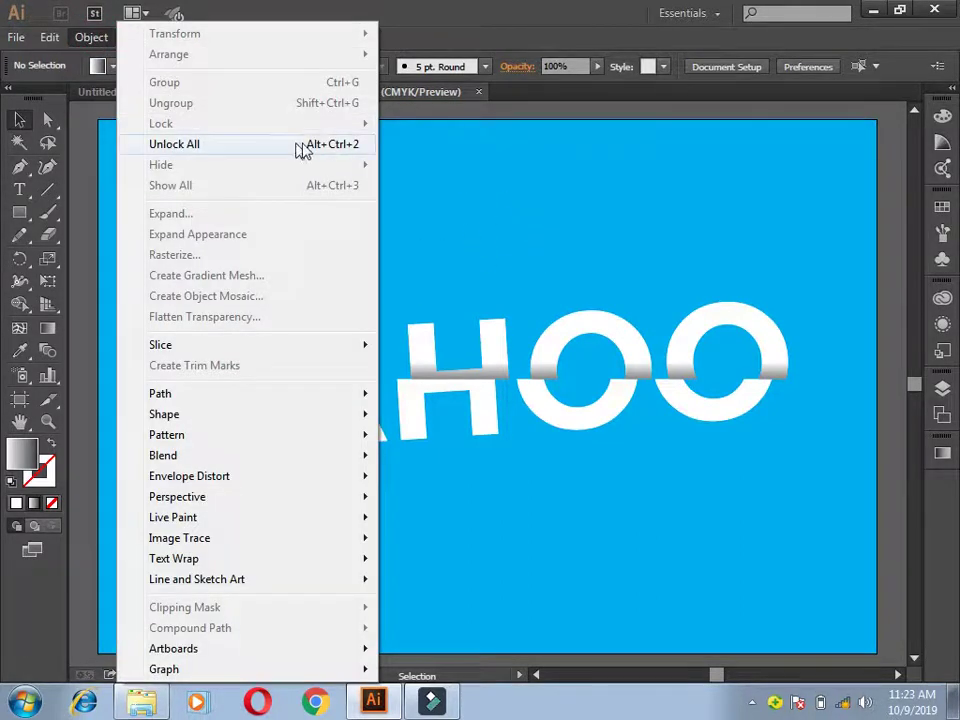
click(196, 149)
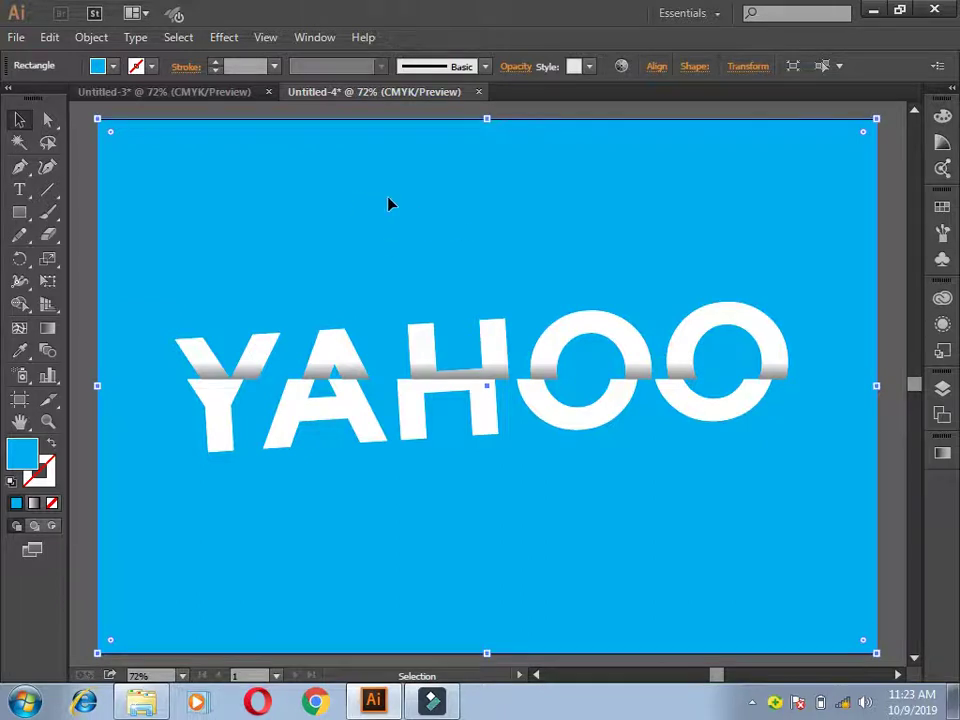
click(81, 193)
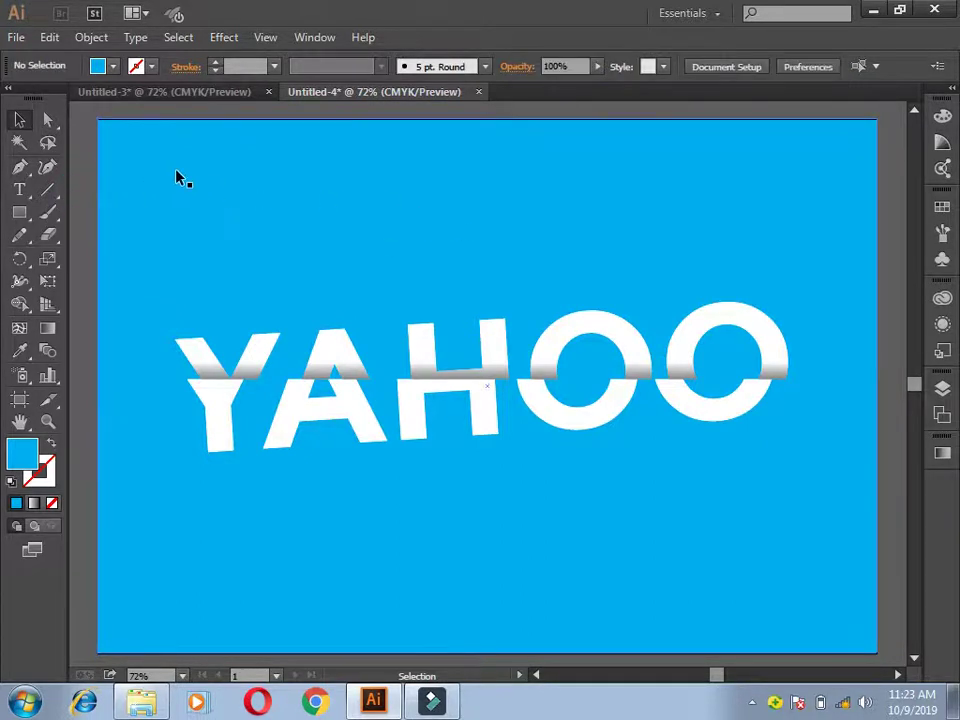
click(176, 170)
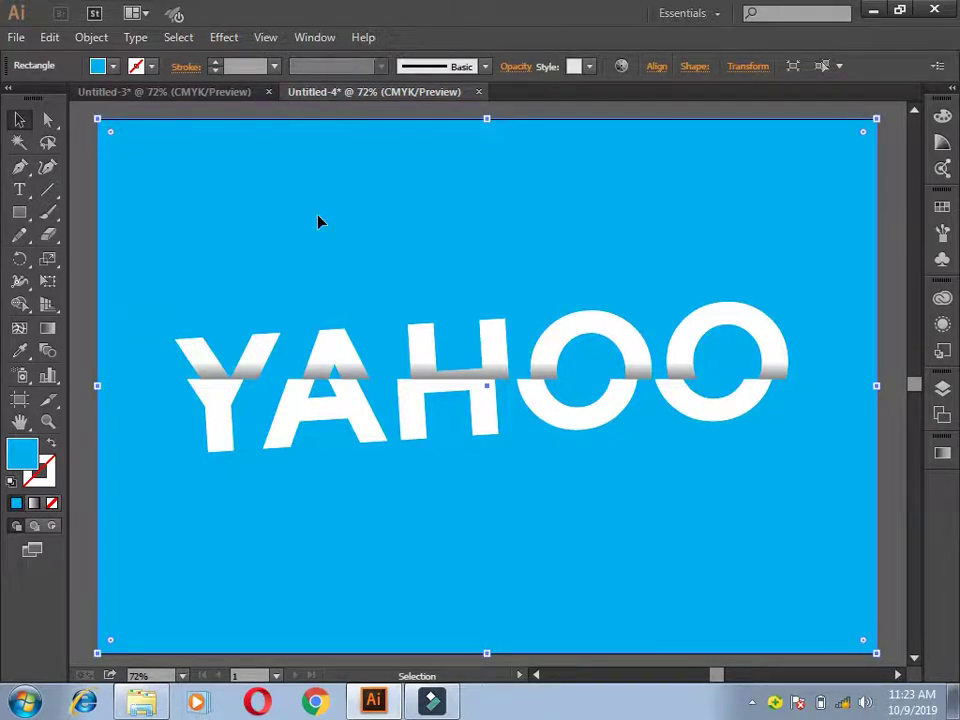
- Change the background rectangle's fill from cyan to magenta
click(97, 65)
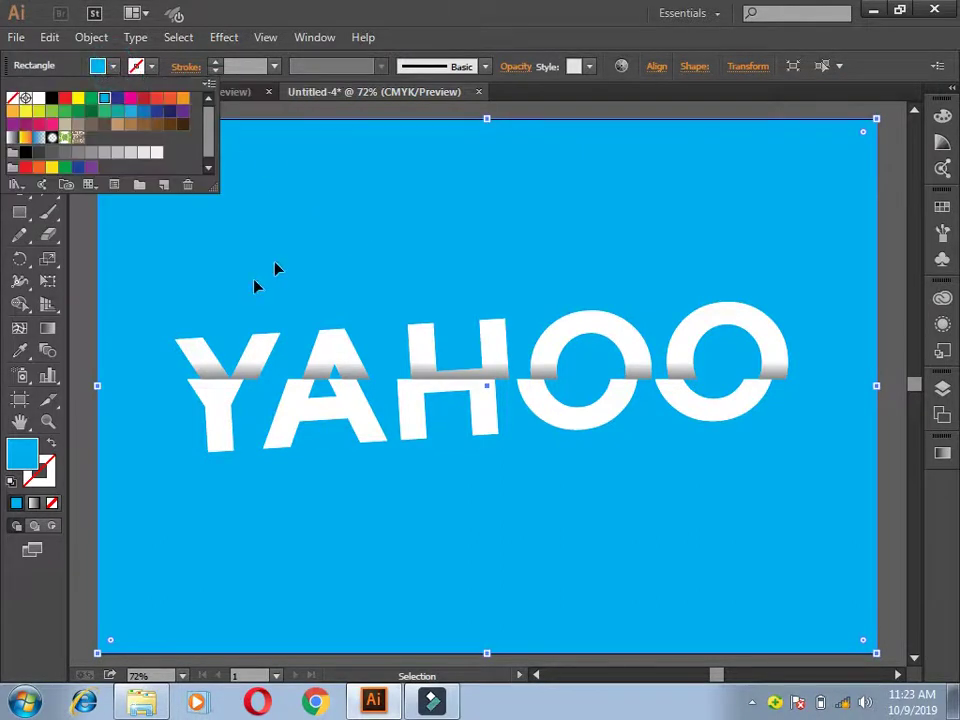
click(130, 98)
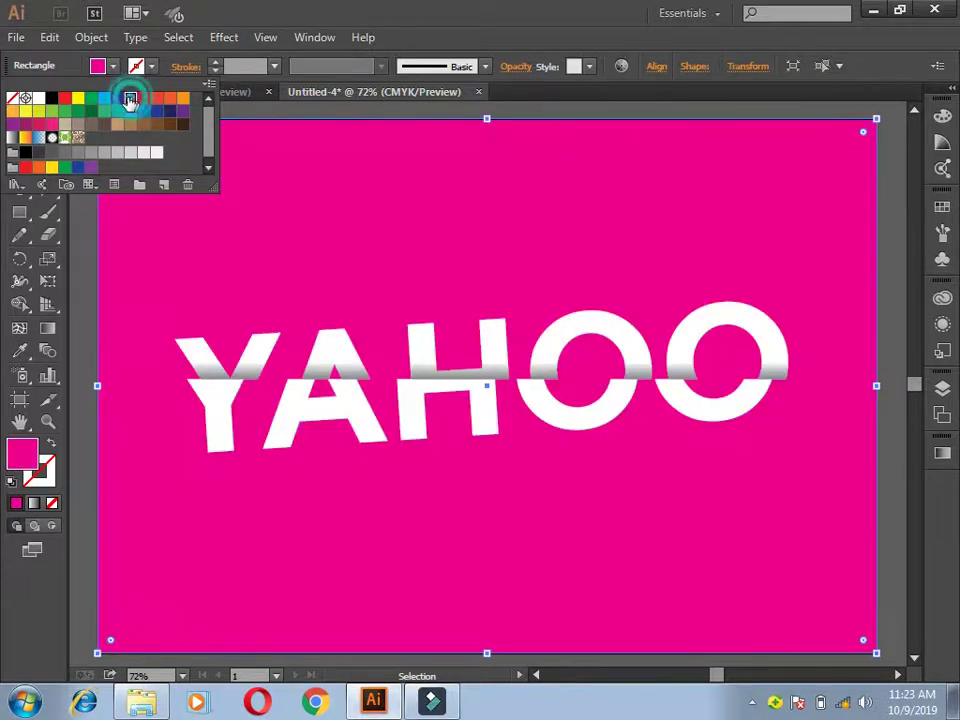
click(118, 100)
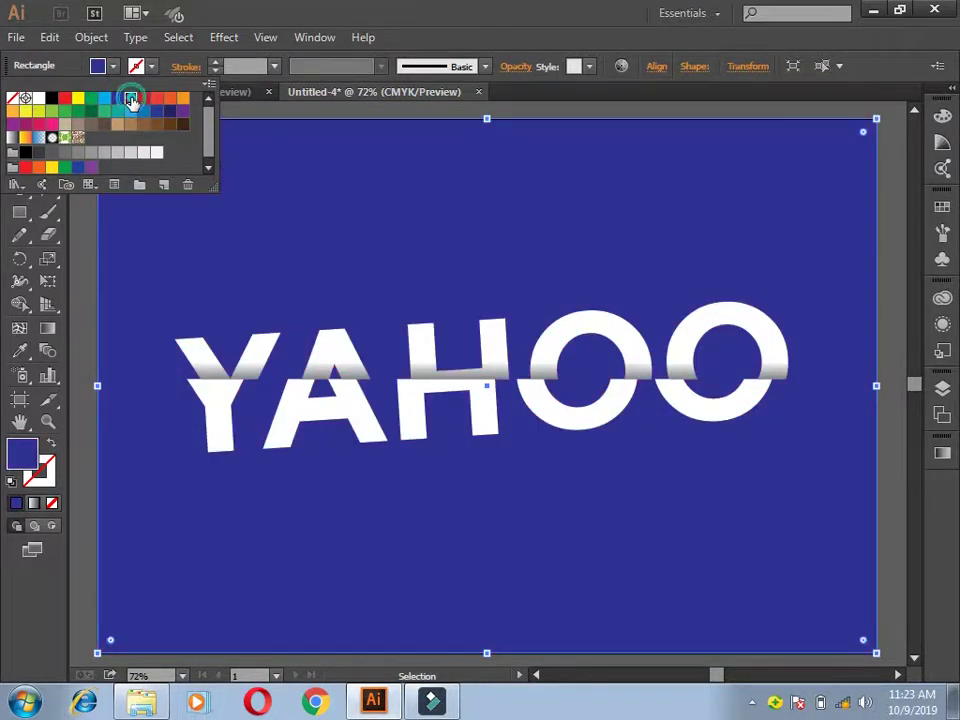
click(131, 99)
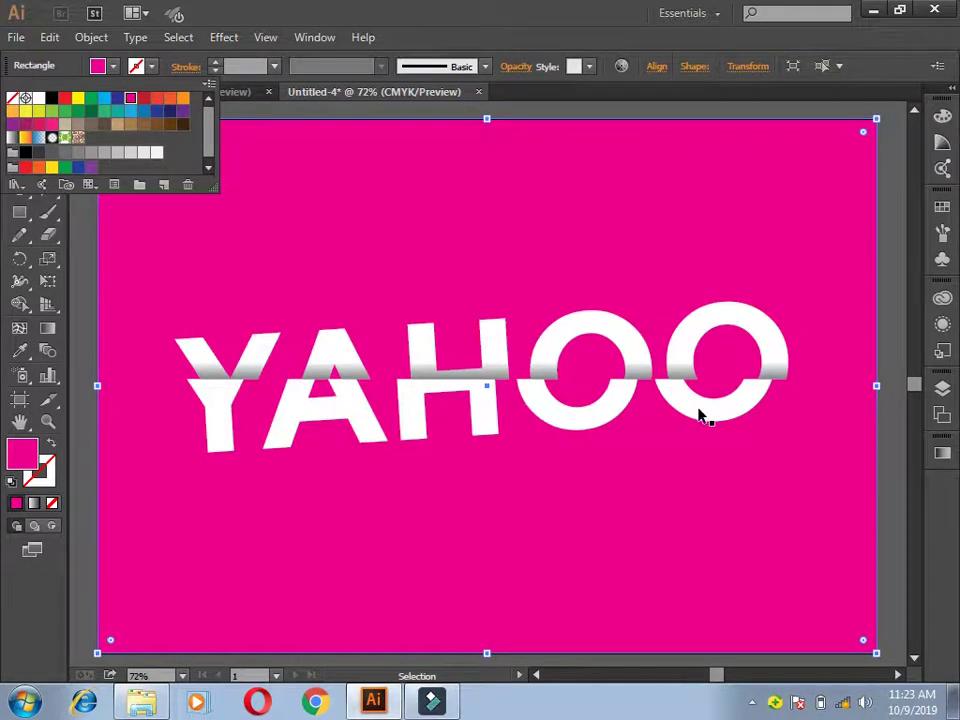
click(943, 454)
click(943, 454)
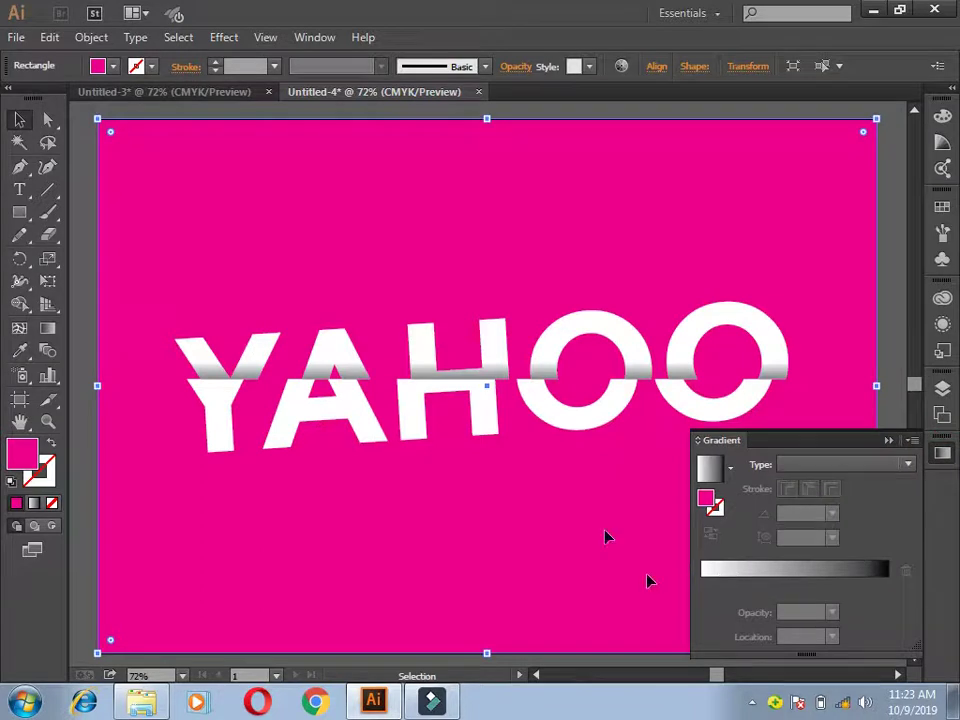
- Set both background gradient stops to CMYK Red from the fill swatches
click(113, 67)
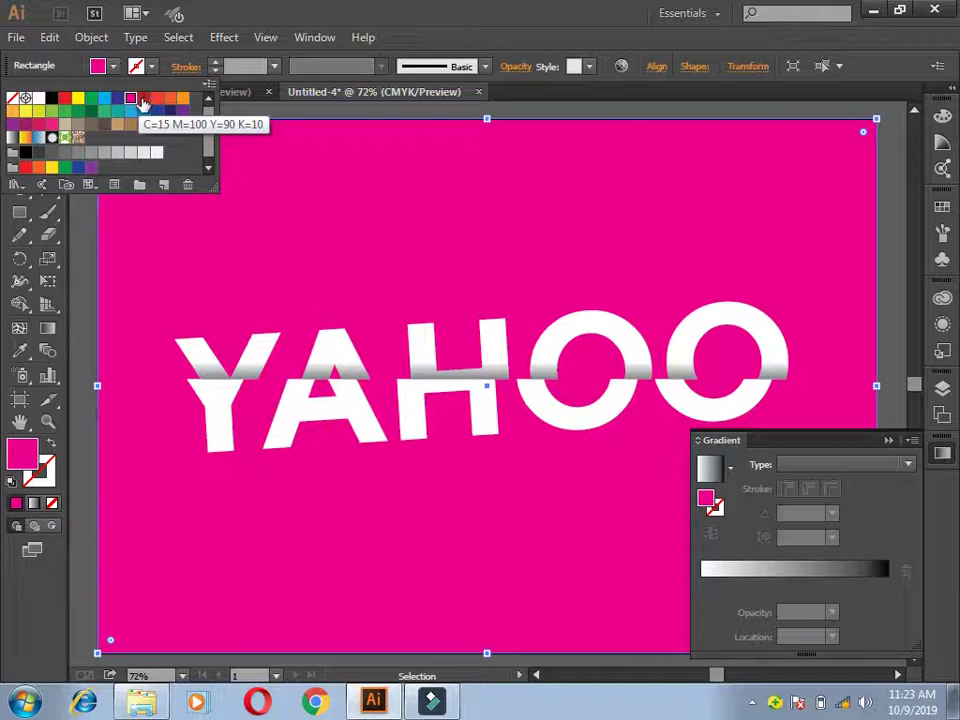
click(142, 99)
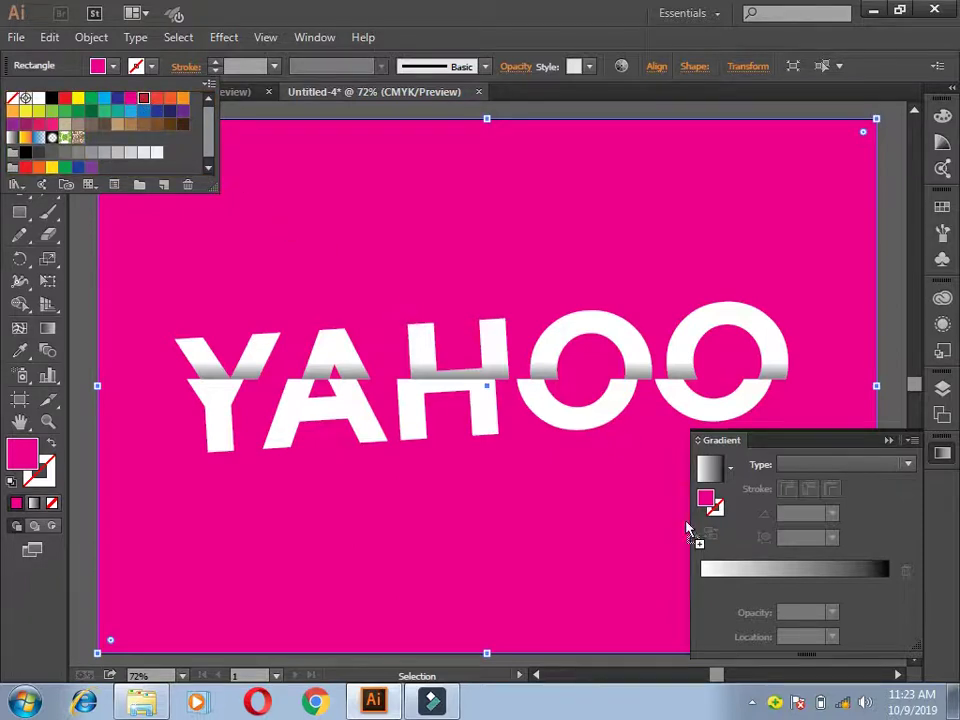
click(703, 578)
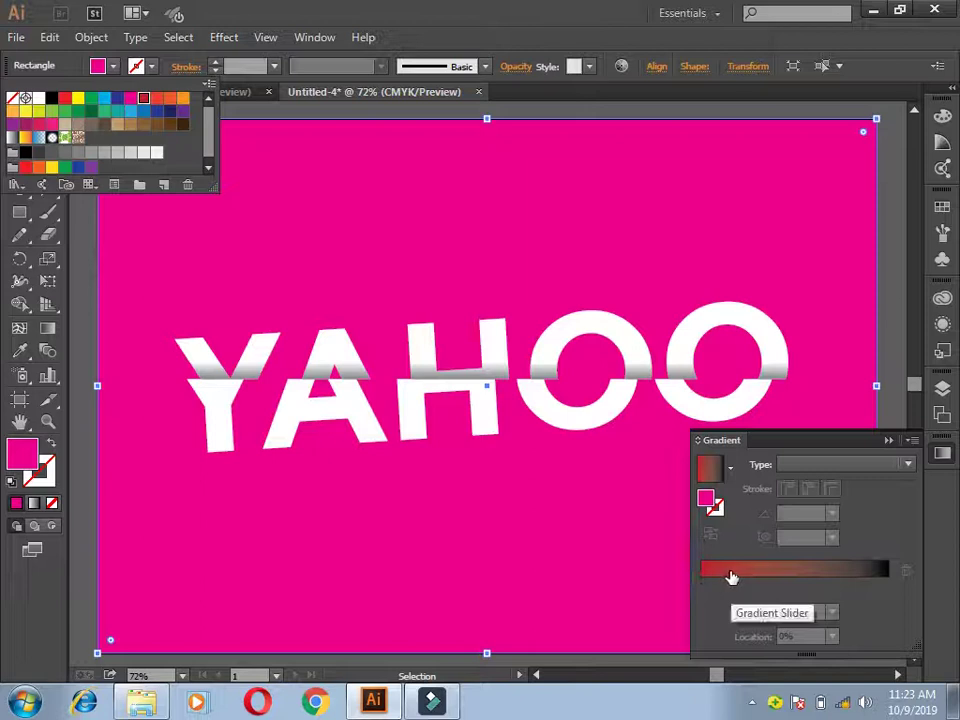
click(731, 572)
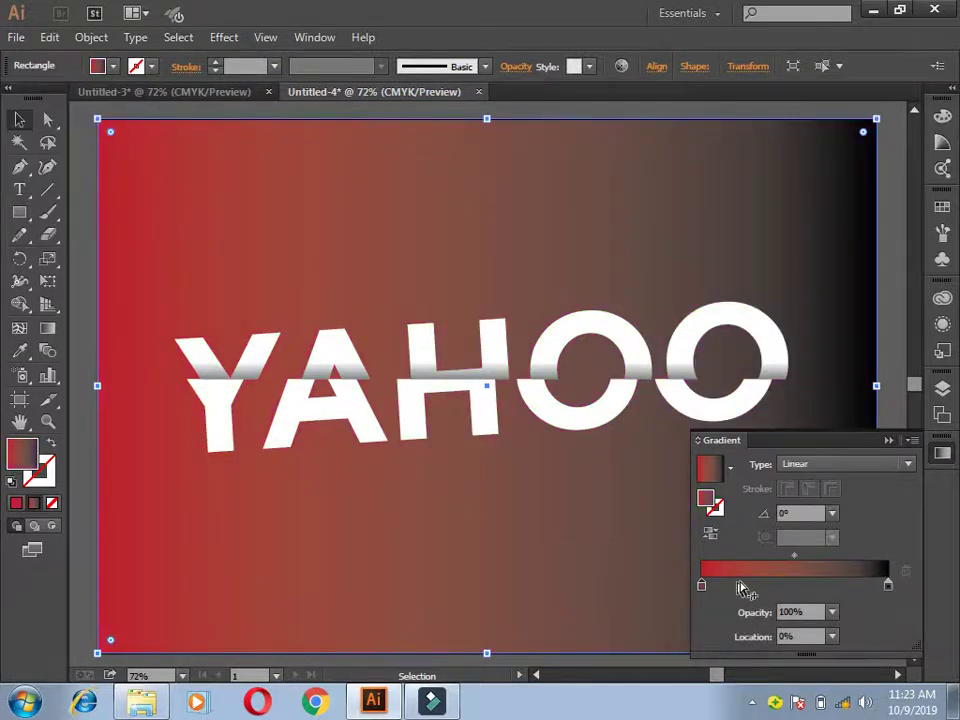
click(112, 67)
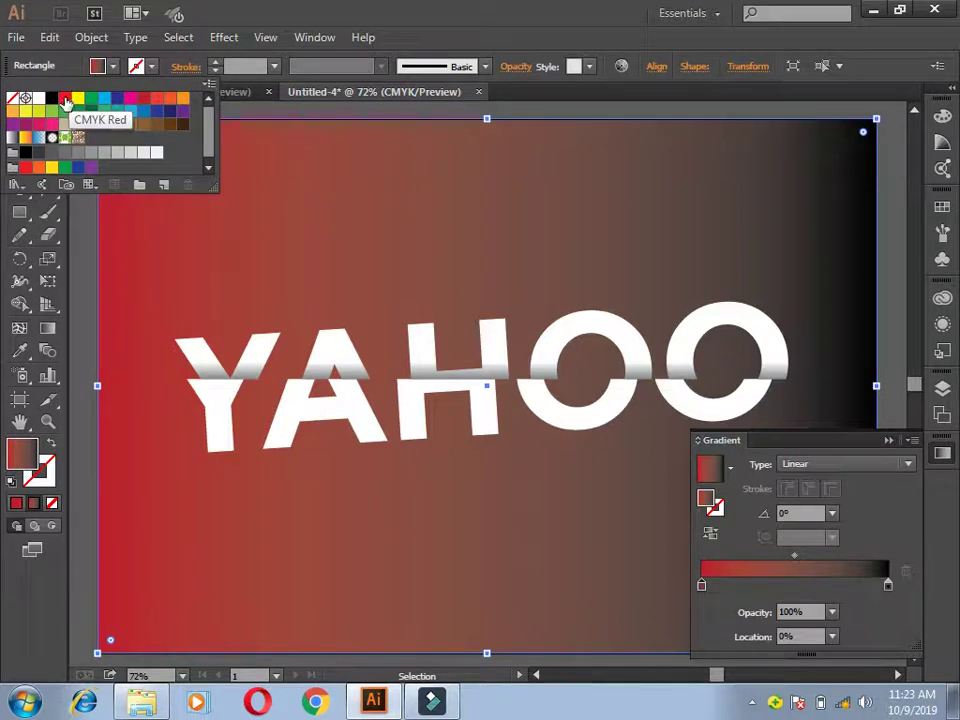
click(65, 99)
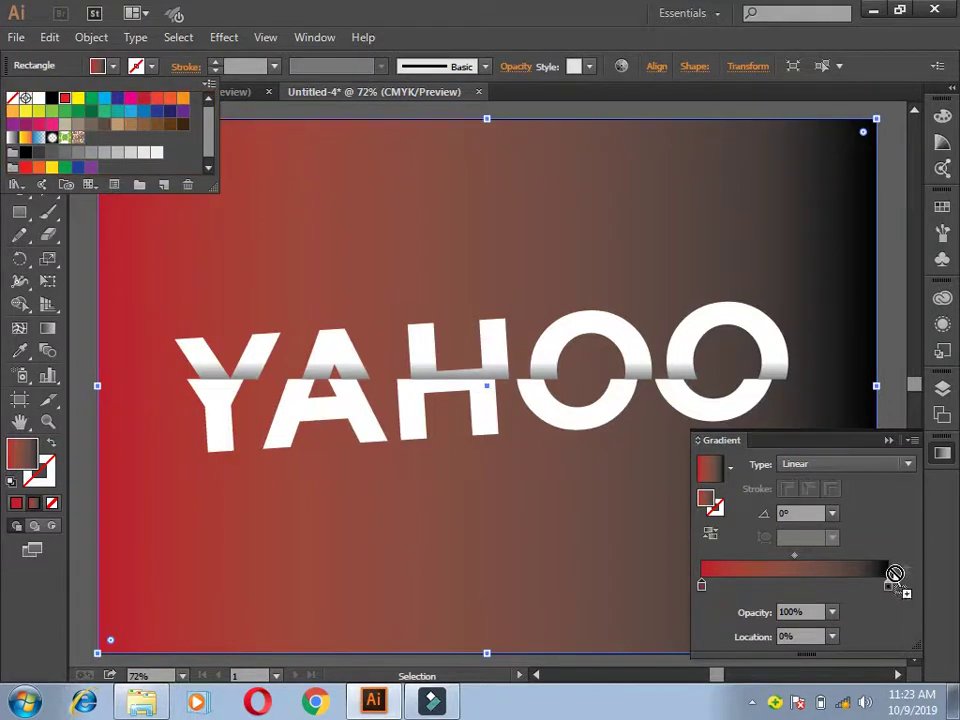
drag(895, 573, 889, 587)
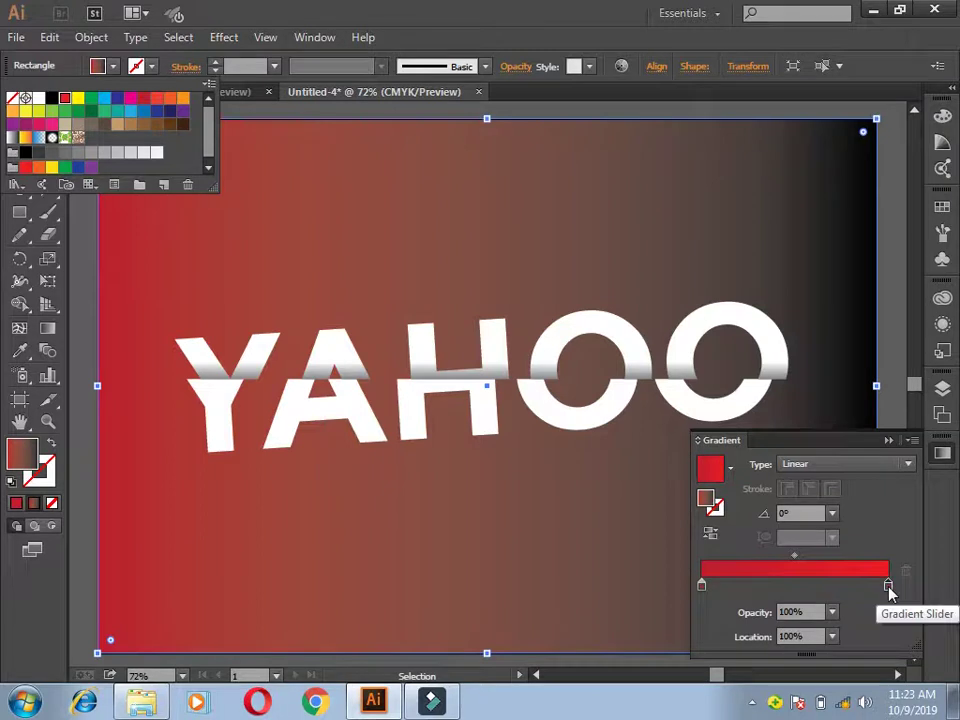
click(648, 588)
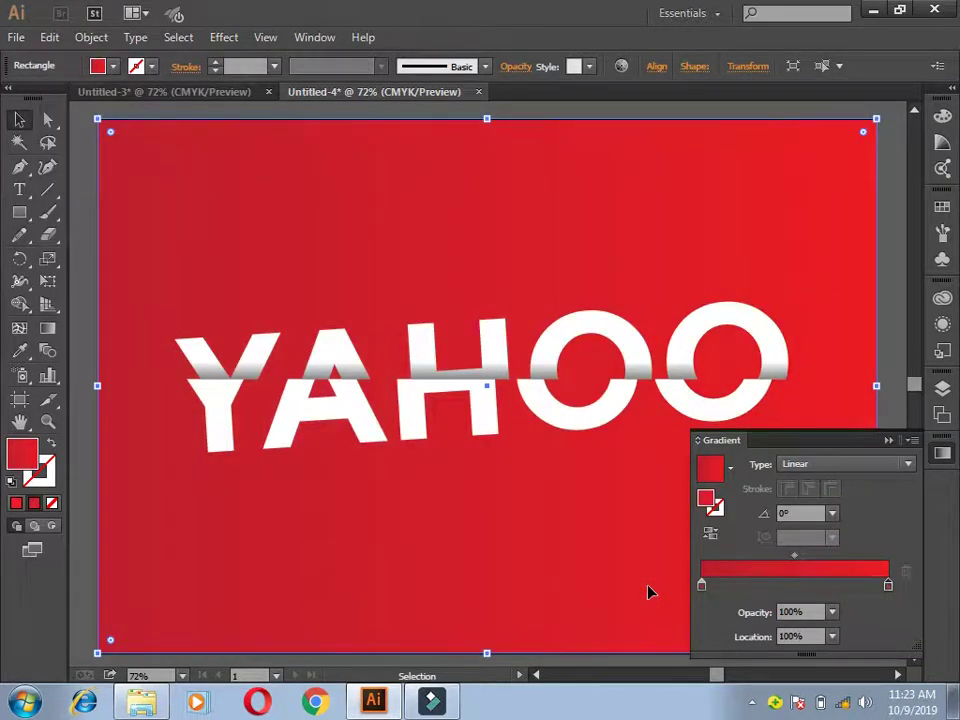
- Reposition the red gradient stops for a deep-to-bright red, then return to Untitled-3
mouse_move(701, 584)
mouse_down()
mouse_move(867, 592)
mouse_move(668, 591)
mouse_up()
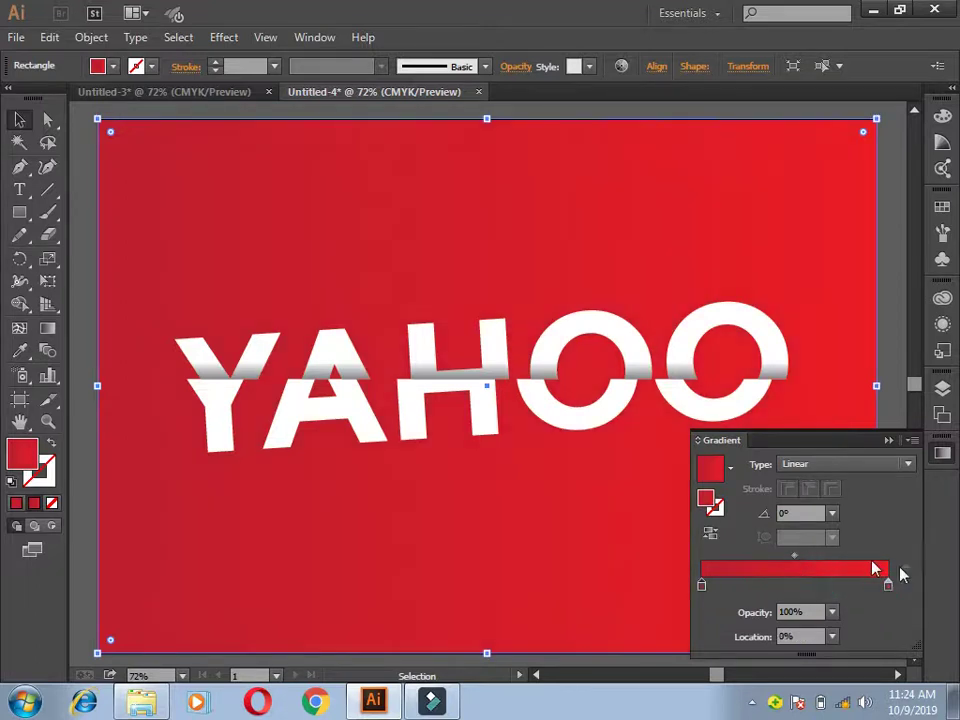
mouse_move(888, 586)
mouse_down()
mouse_move(806, 599)
mouse_move(748, 583)
mouse_move(929, 580)
mouse_up()
drag(701, 585, 768, 594)
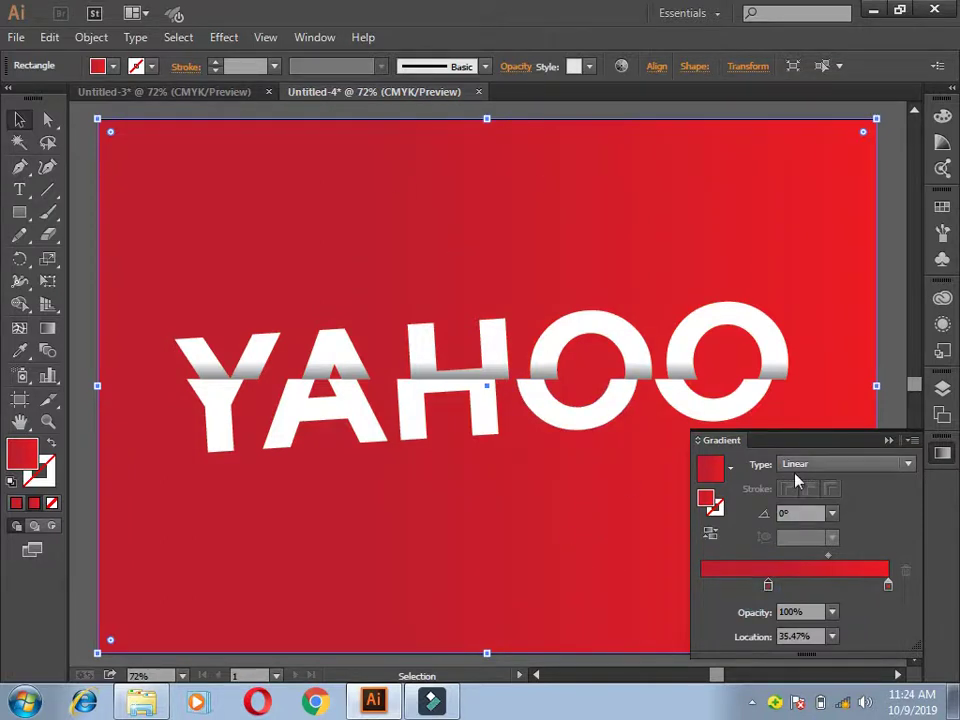
click(889, 441)
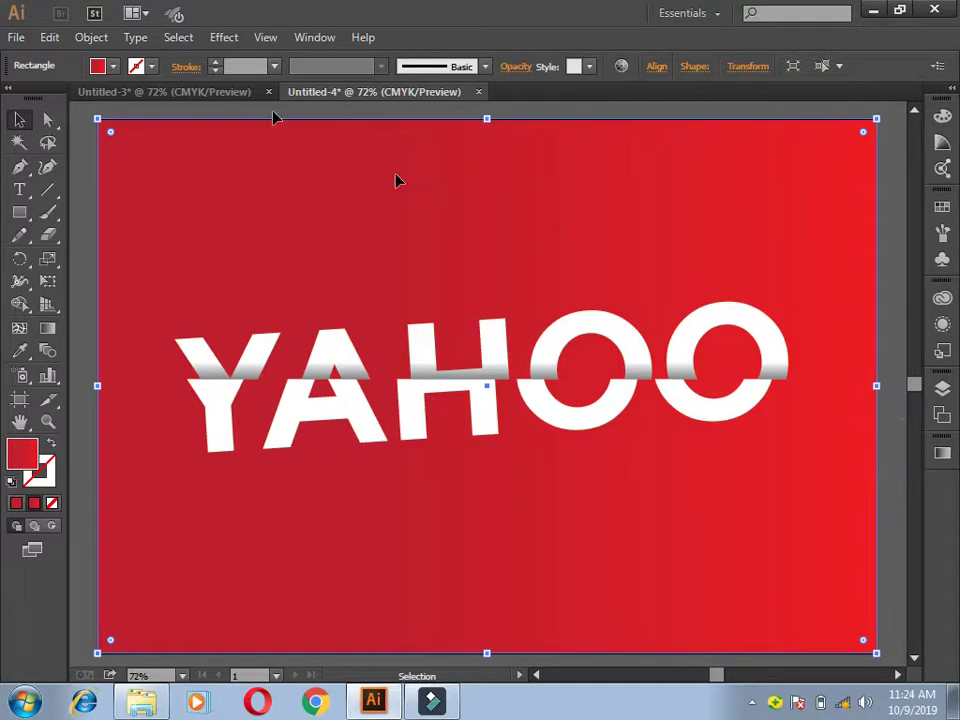
click(157, 93)
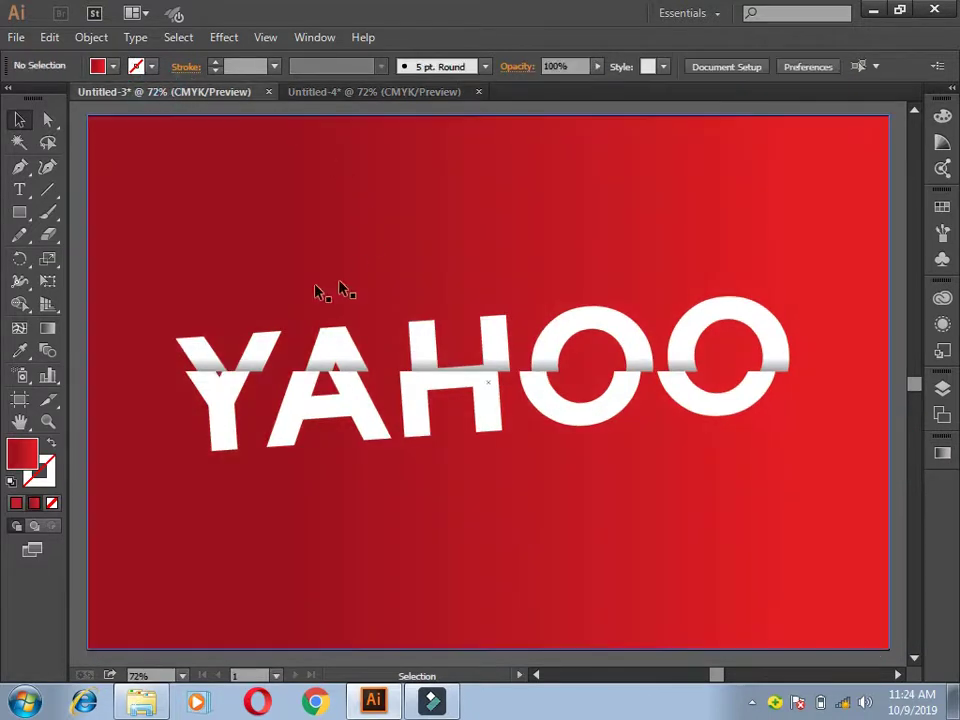